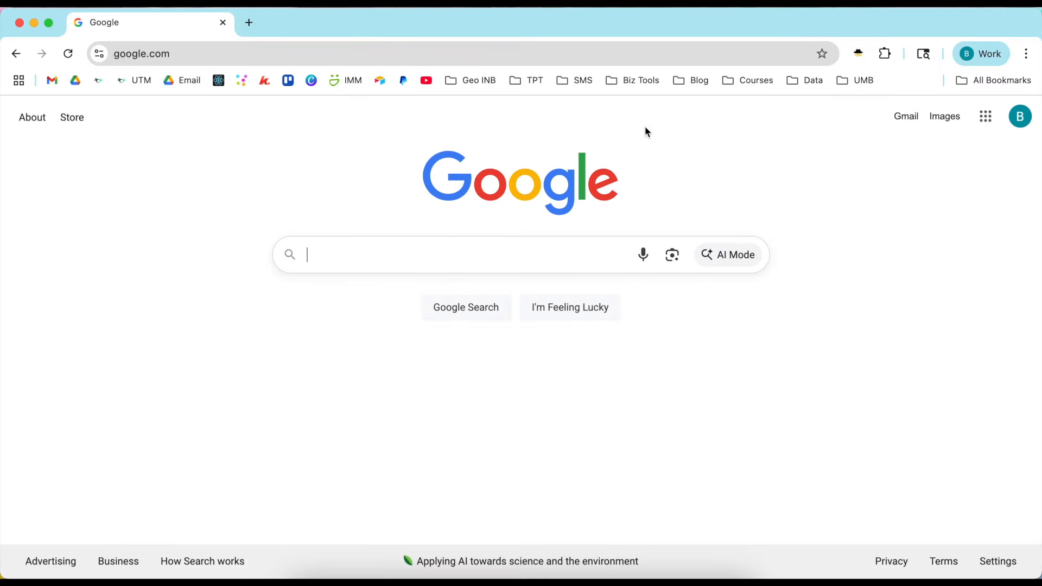
Create a new blank Google Docs document by going to docs.new.
click(617, 52)
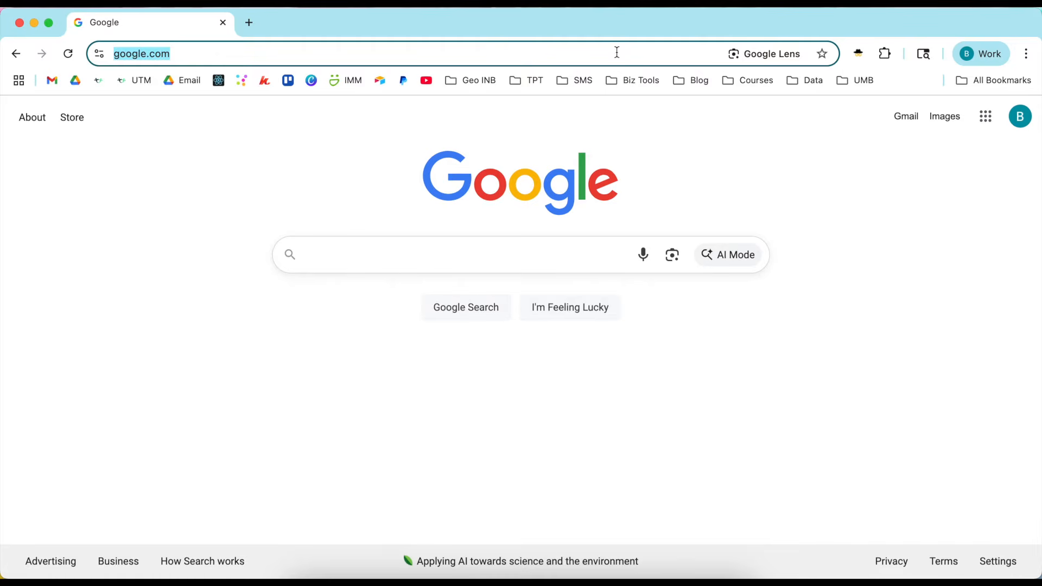
text(doc)
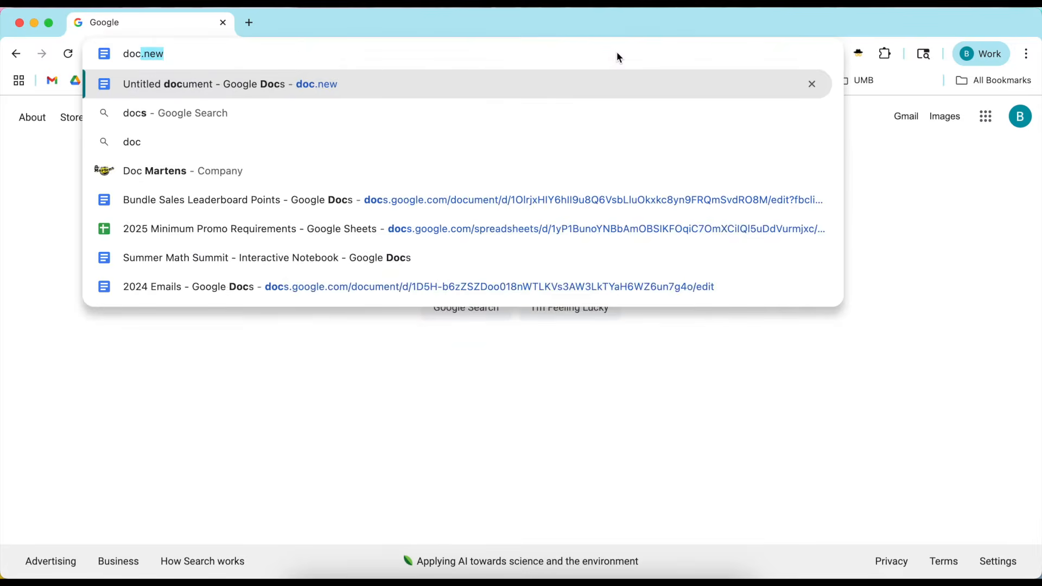
text(s.new)
key(Return)
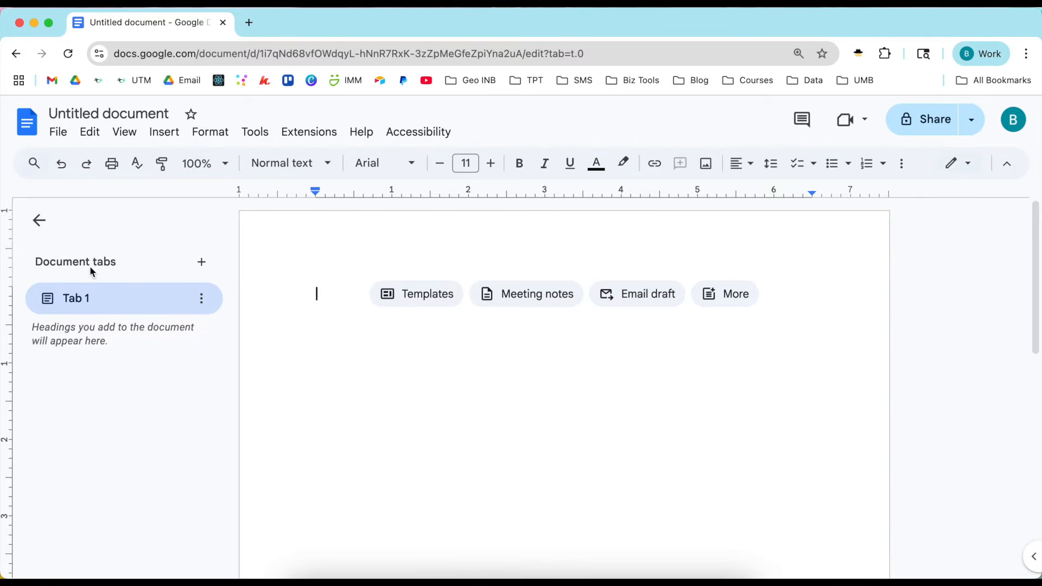
Hide the document tabs outline and rename the document as Sample Worksheet.
click(39, 221)
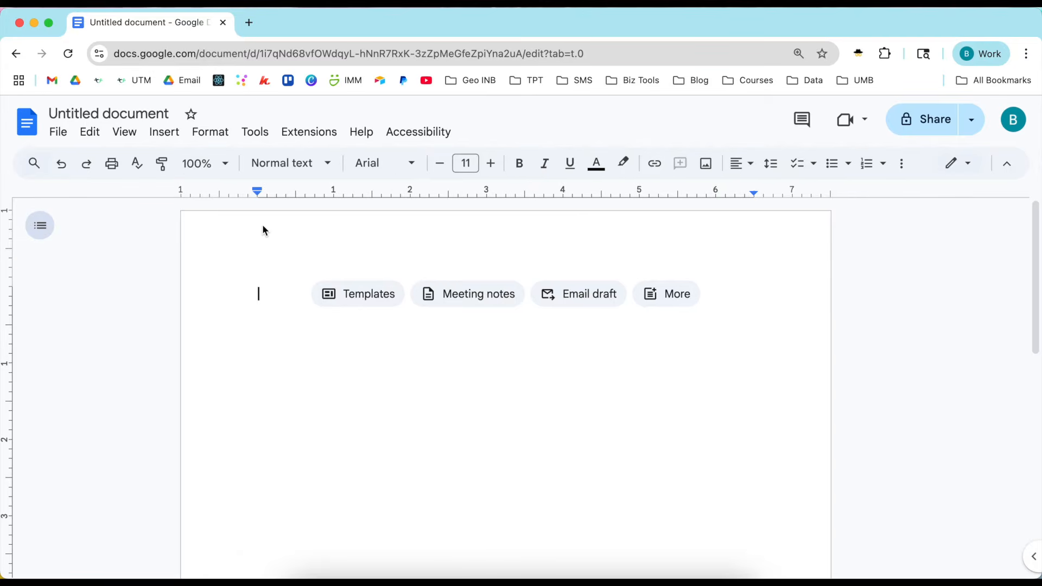
click(152, 117)
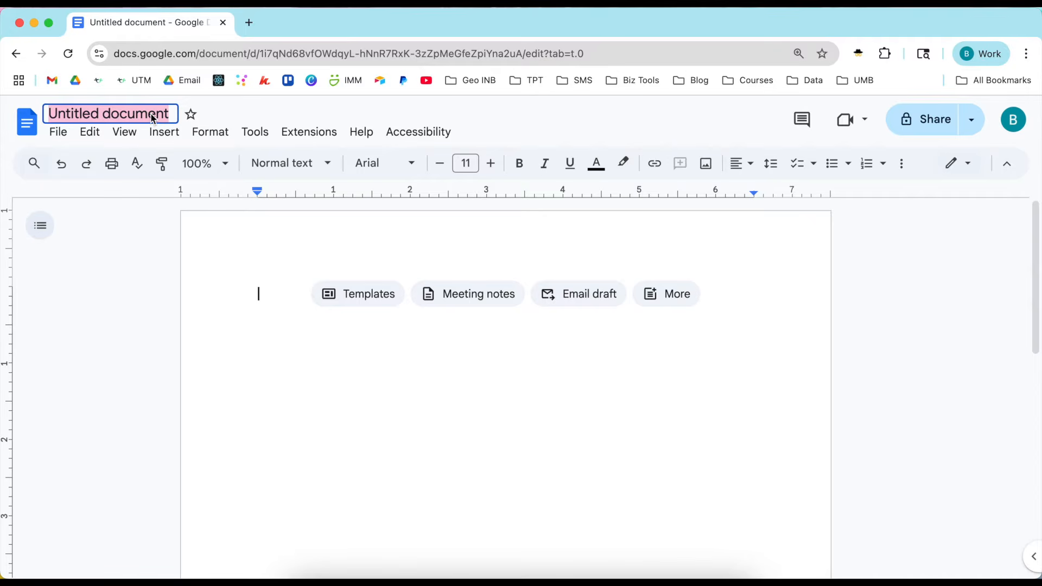
text(Sample Worksheet)
key(Return)
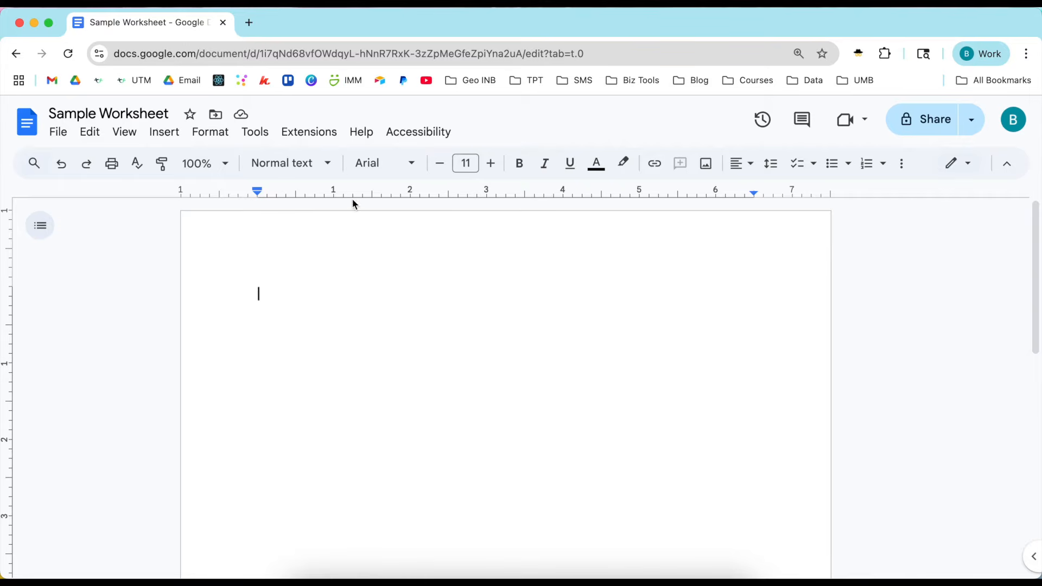
Browse the additional fonts and select Roboto and Montserrat for the personal font list.
click(414, 168)
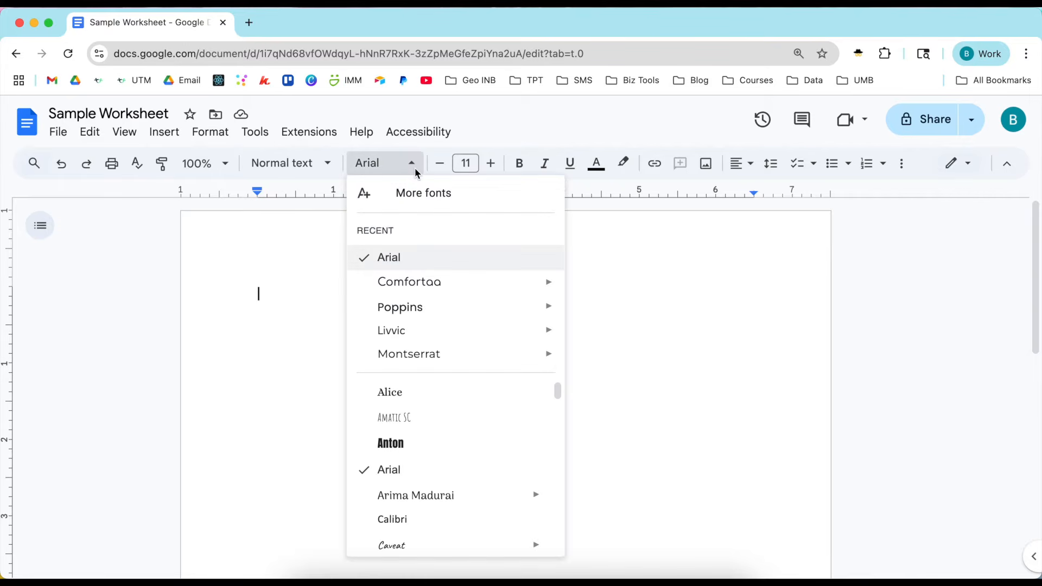
click(403, 196)
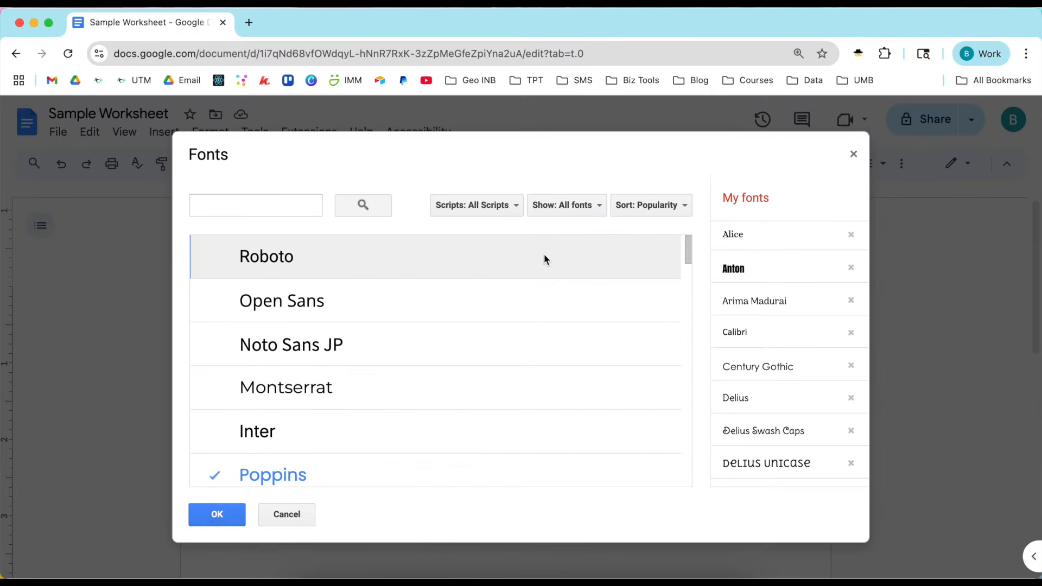
scroll(565, 375, down, 5)
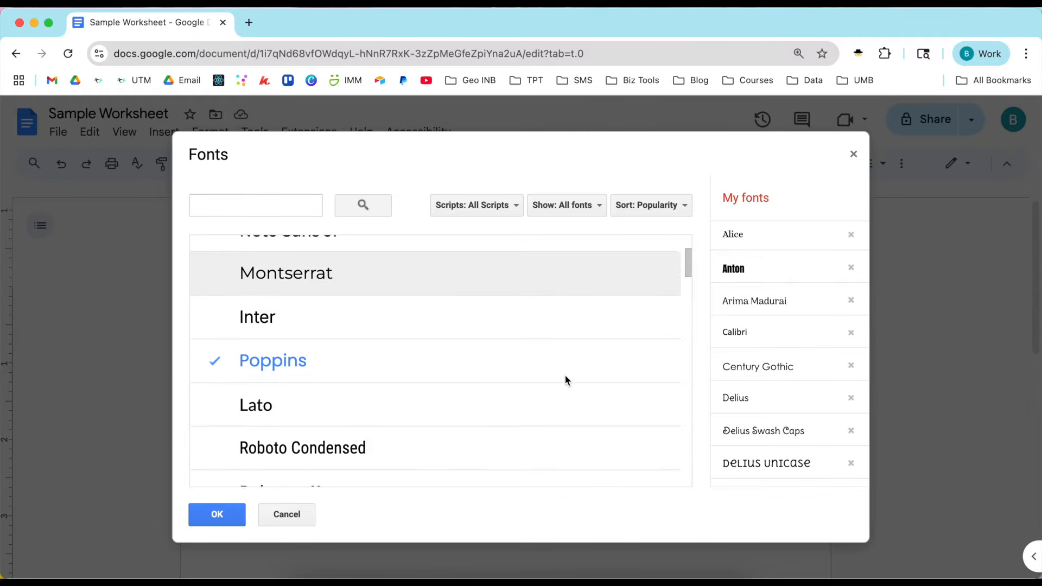
scroll(565, 373, up, 5)
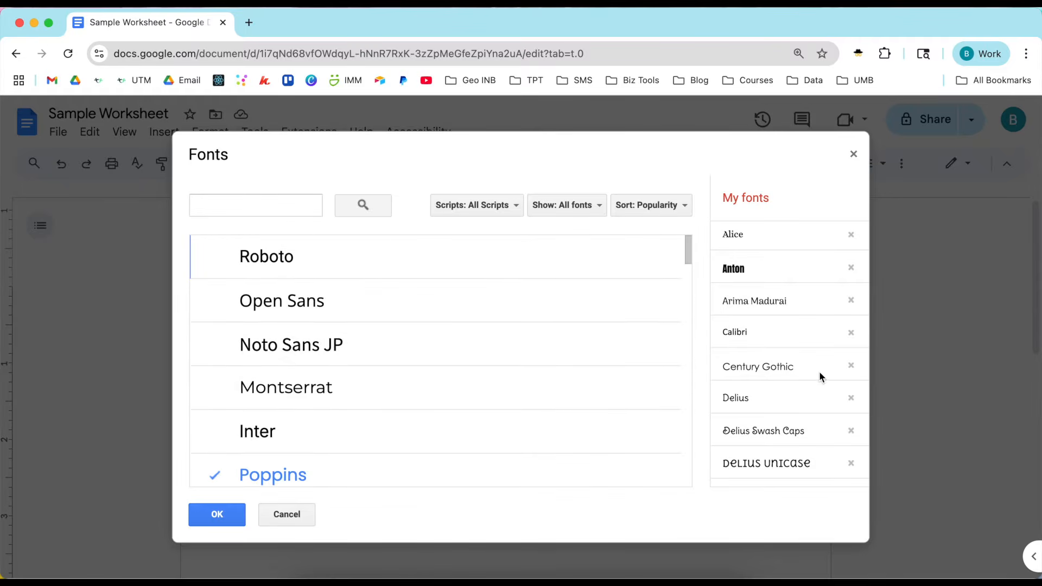
scroll(819, 372, down, 3)
scroll(819, 372, down, 7)
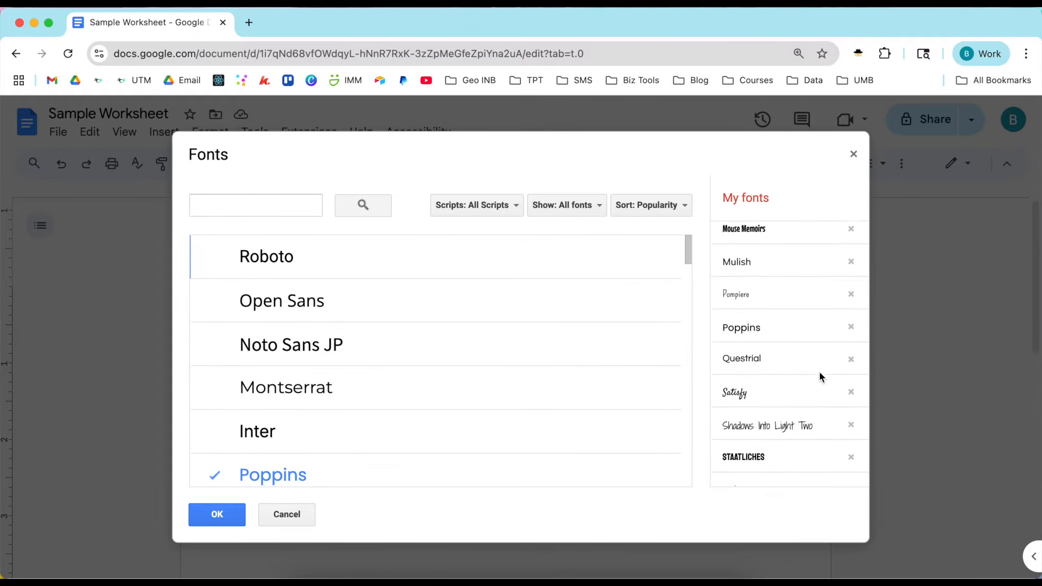
scroll(819, 371, up, 10)
click(304, 256)
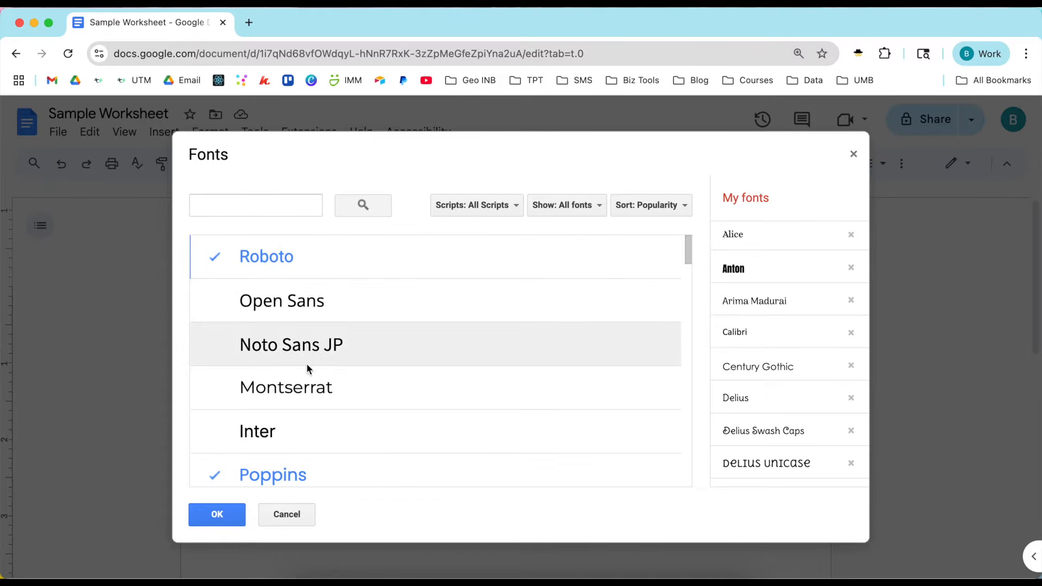
click(307, 387)
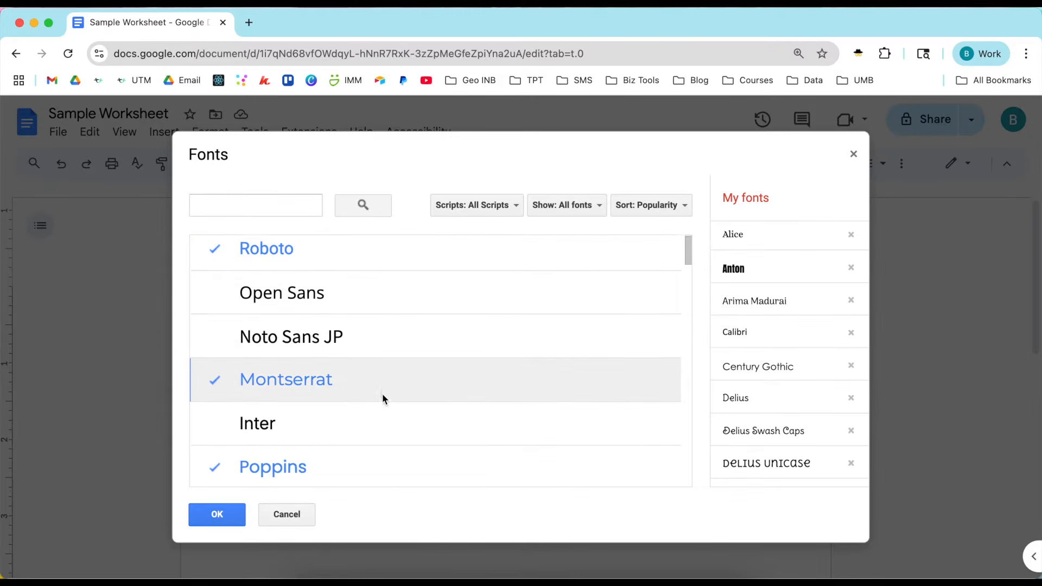
Add the Quicksand font to the personal font list and confirm the font selection.
scroll(382, 400, down, 3)
scroll(369, 396, up, 3)
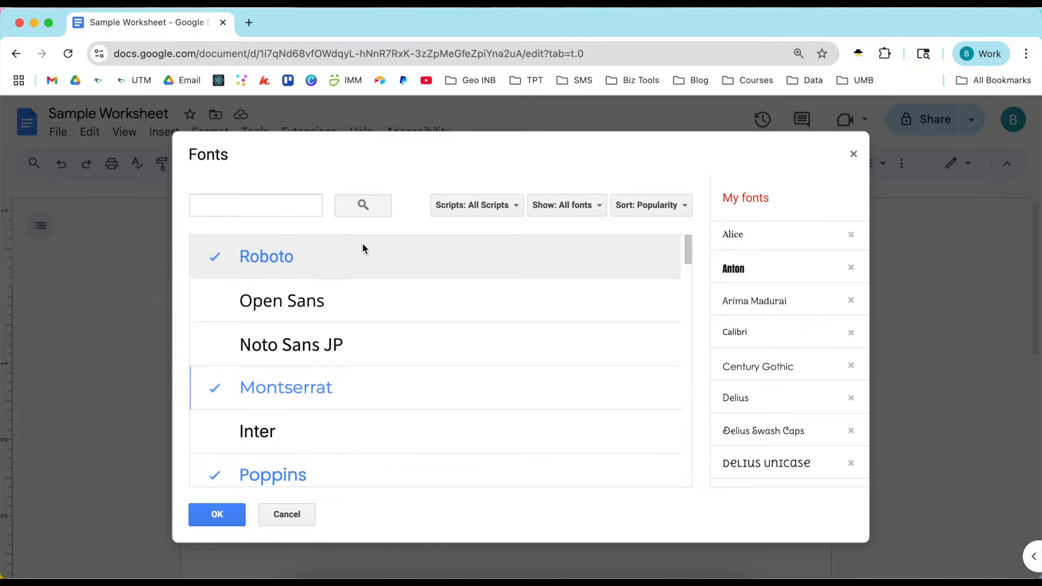
scroll(780, 418, down, 8)
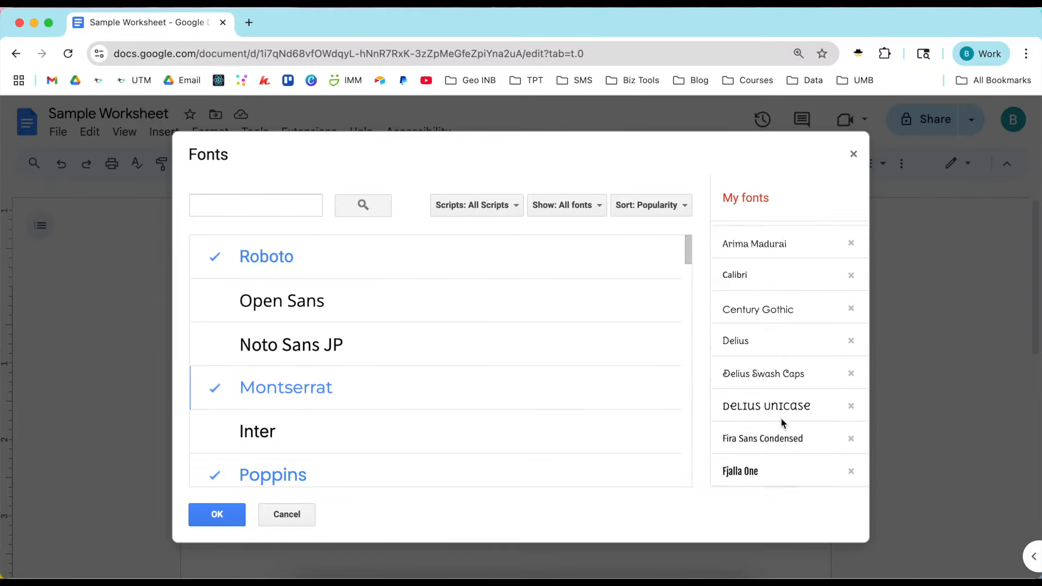
scroll(781, 418, down, 5)
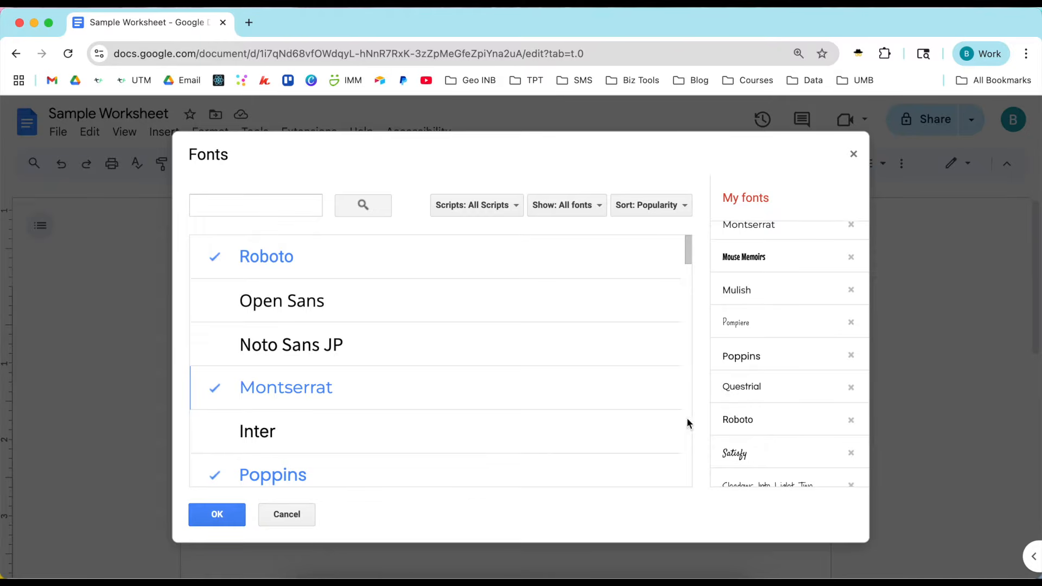
scroll(546, 419, down, 5)
scroll(547, 421, down, 5)
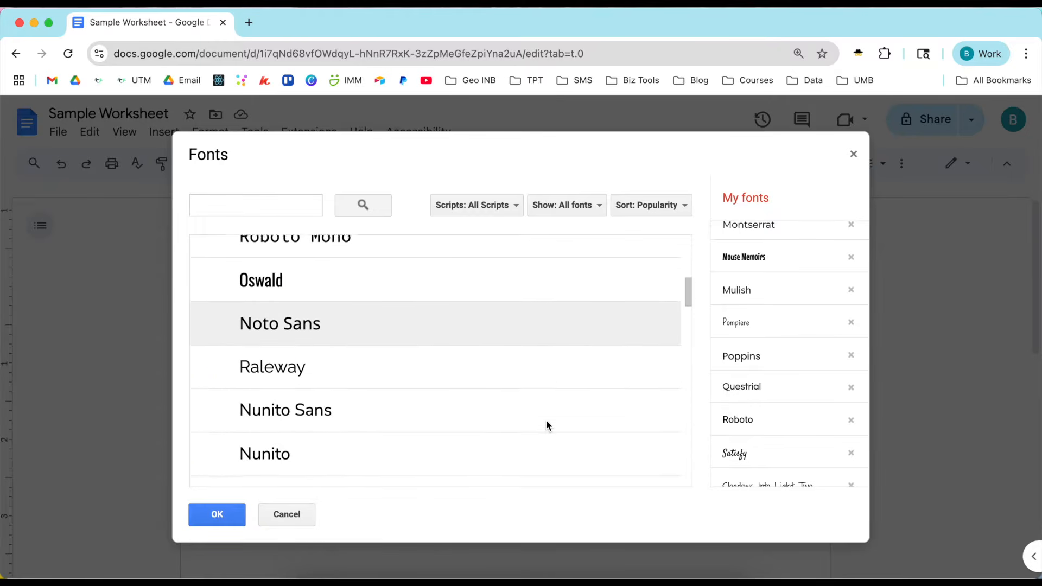
scroll(546, 419, down, 5)
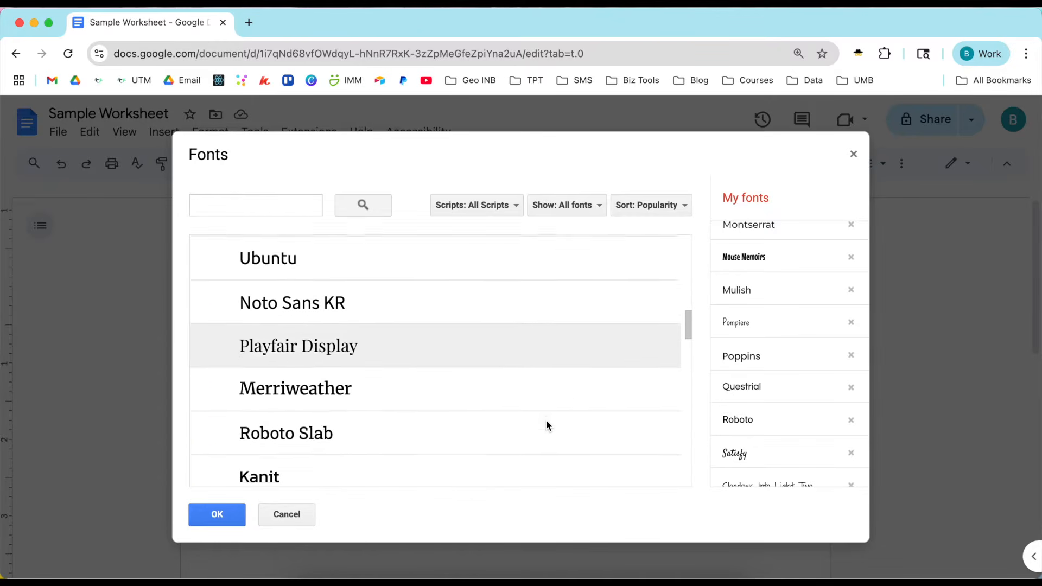
scroll(546, 420, down, 7)
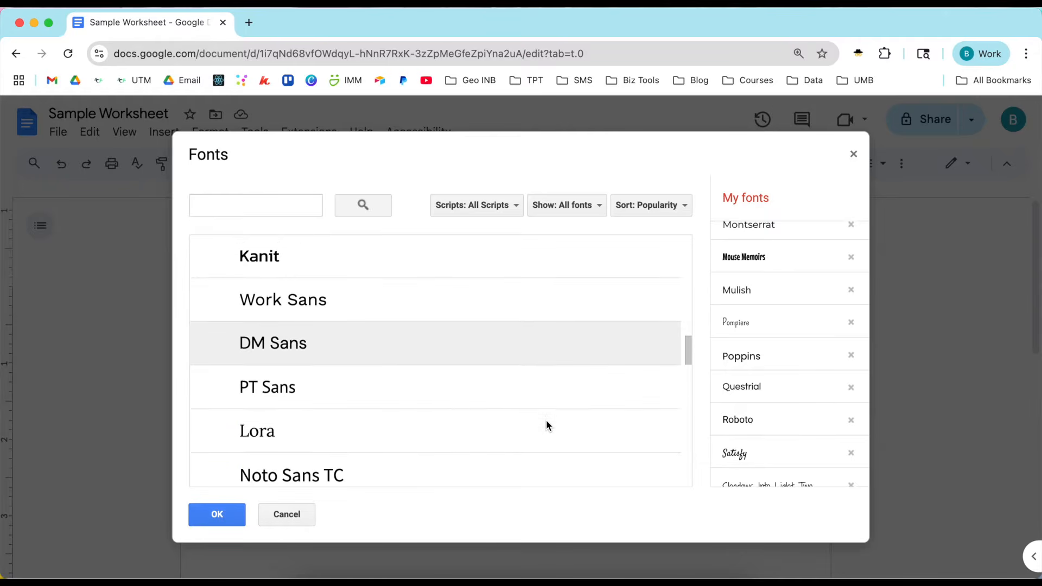
scroll(546, 420, down, 2)
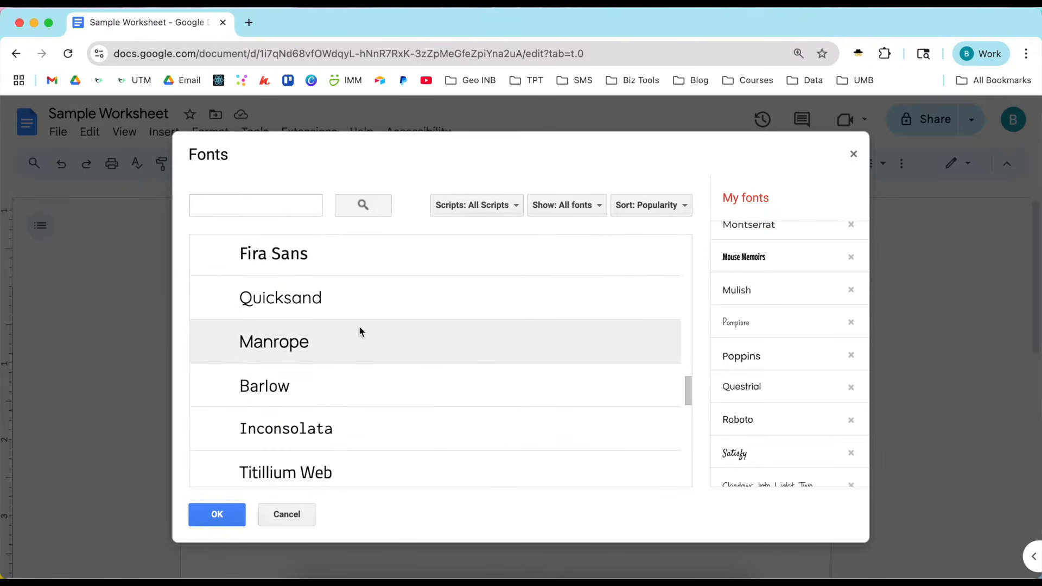
click(310, 302)
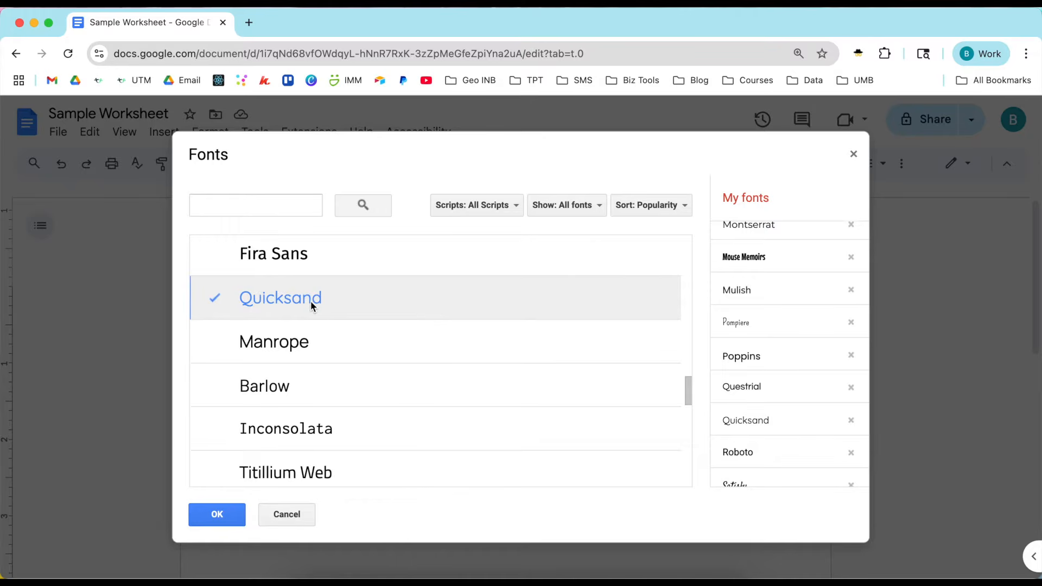
click(220, 514)
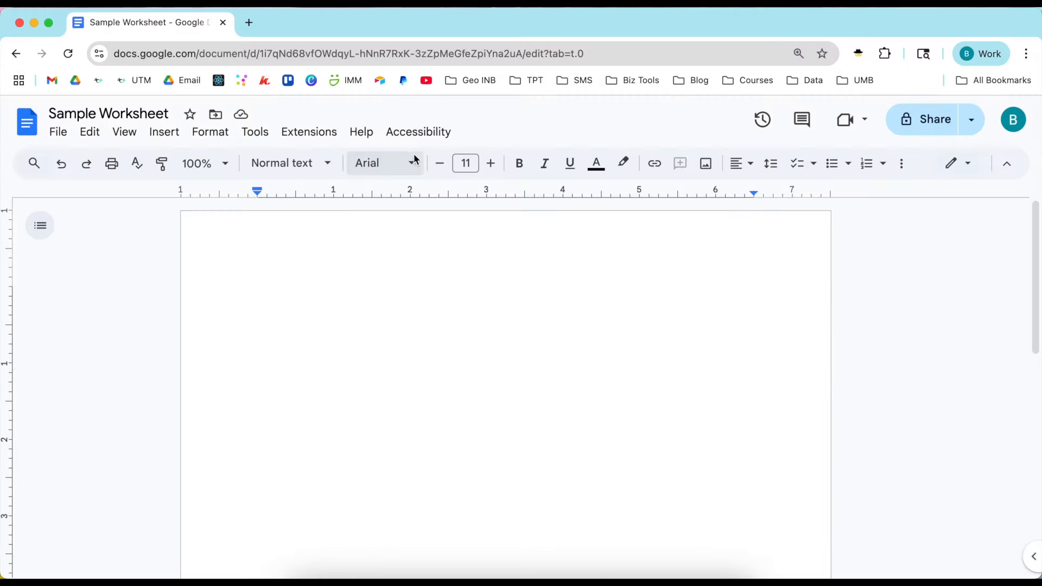
Set the document's text font to Quicksand and the font size to 12.
click(416, 159)
scroll(471, 452, down, 5)
scroll(472, 450, down, 6)
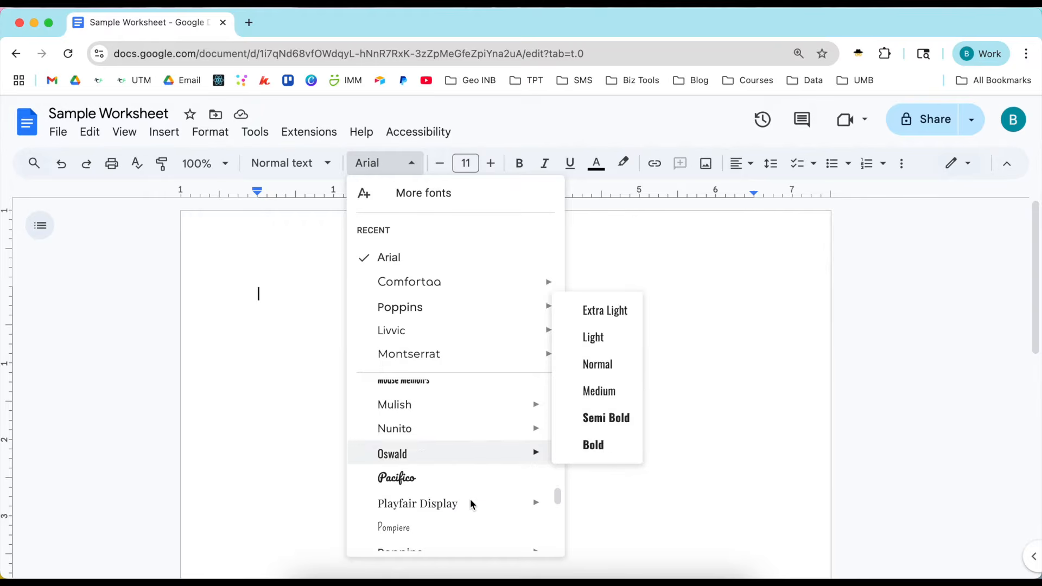
scroll(470, 504, down, 3)
mouse_move(429, 484)
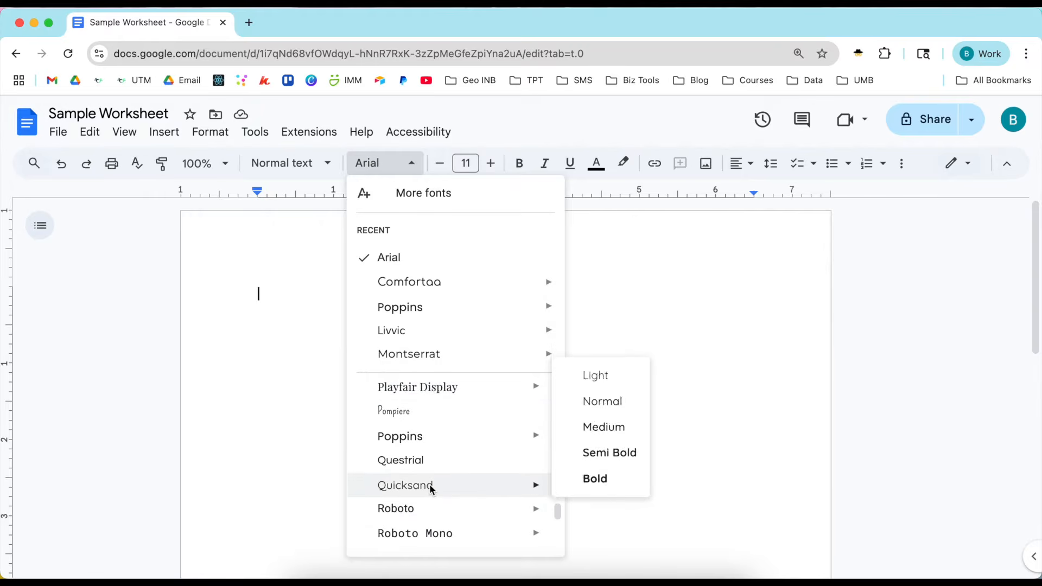
click(429, 485)
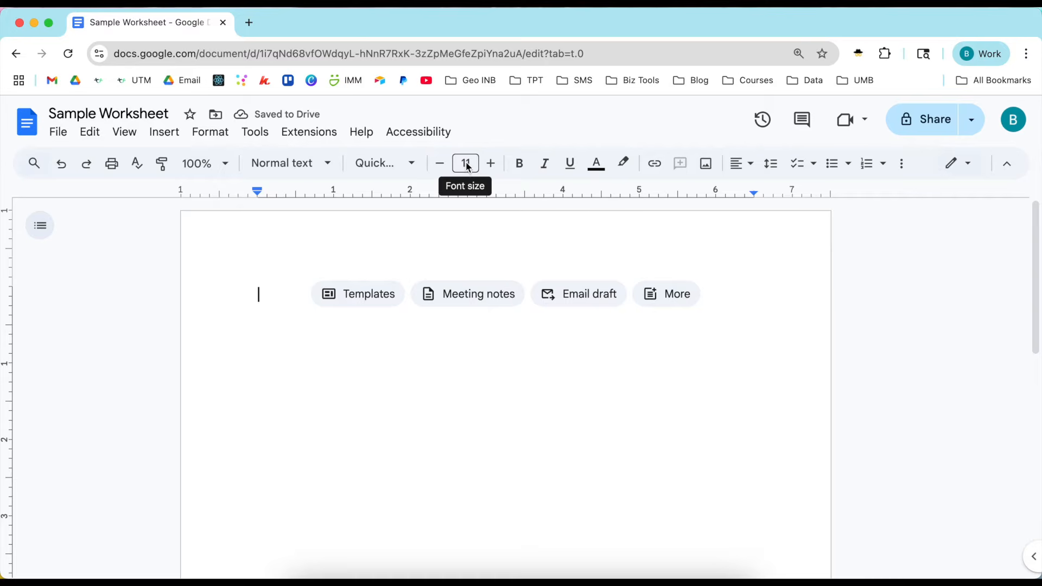
click(491, 163)
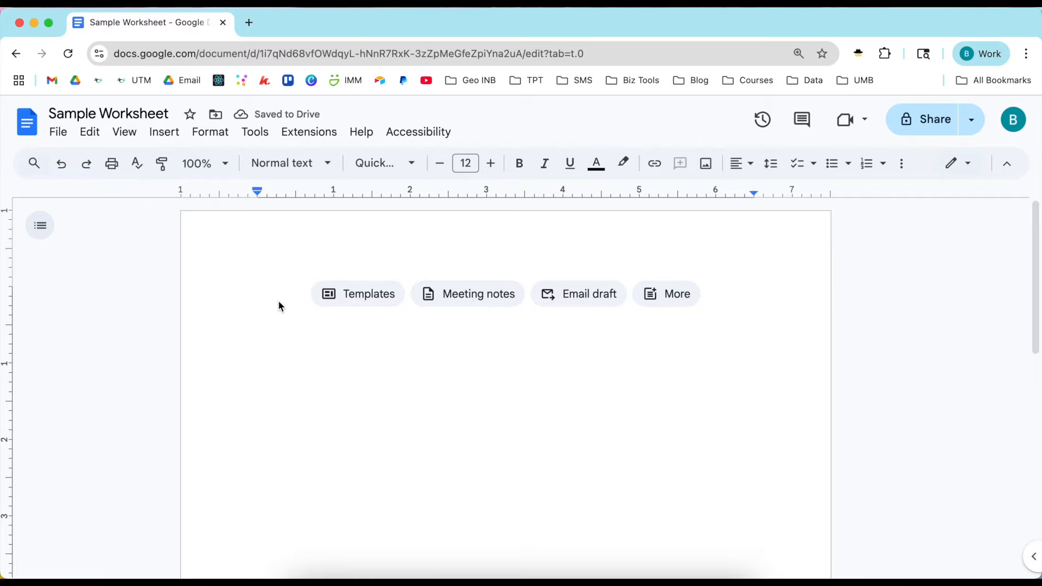
Set all four page margins to 0.5 inches for the whole document, save them as default and apply the page setup.
click(63, 137)
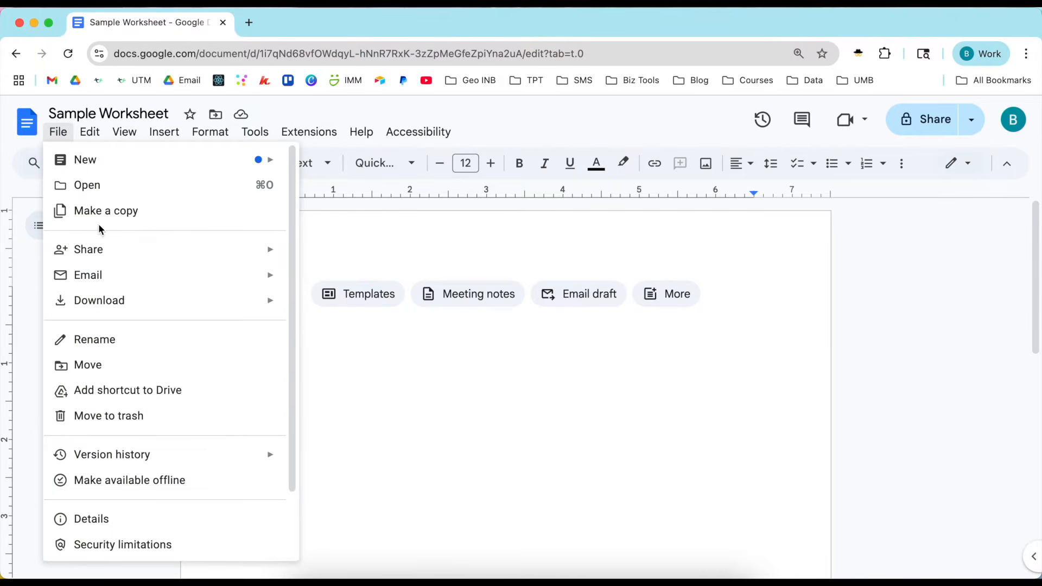
mouse_move(118, 172)
scroll(178, 434, down, 3)
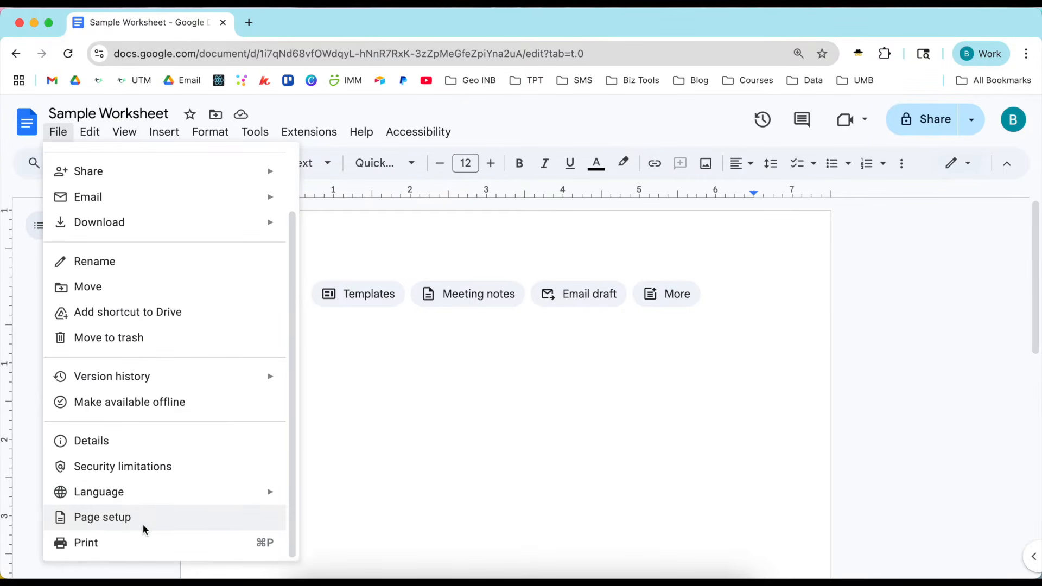
click(142, 524)
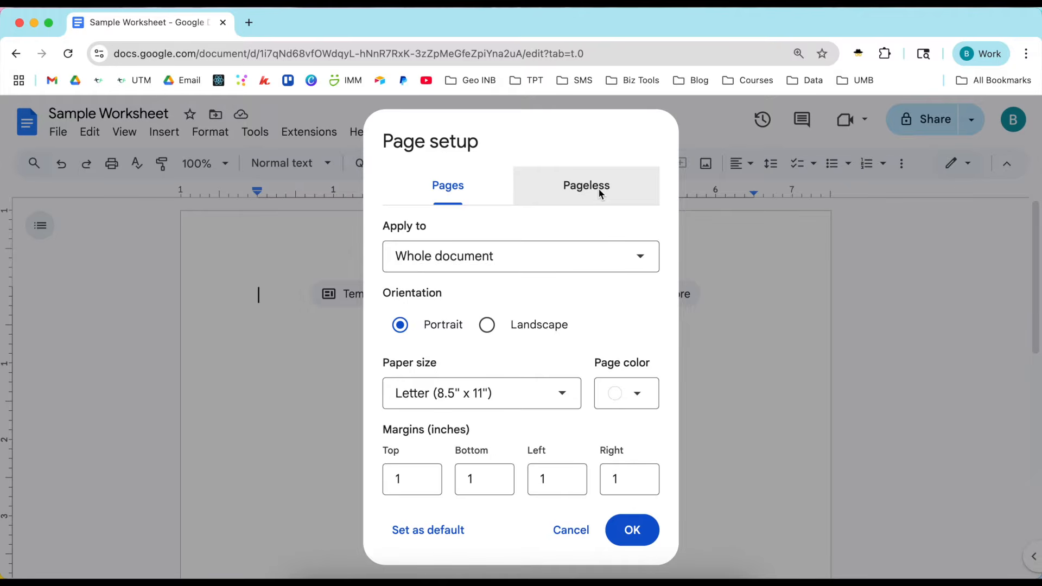
click(422, 480)
double_click(395, 478)
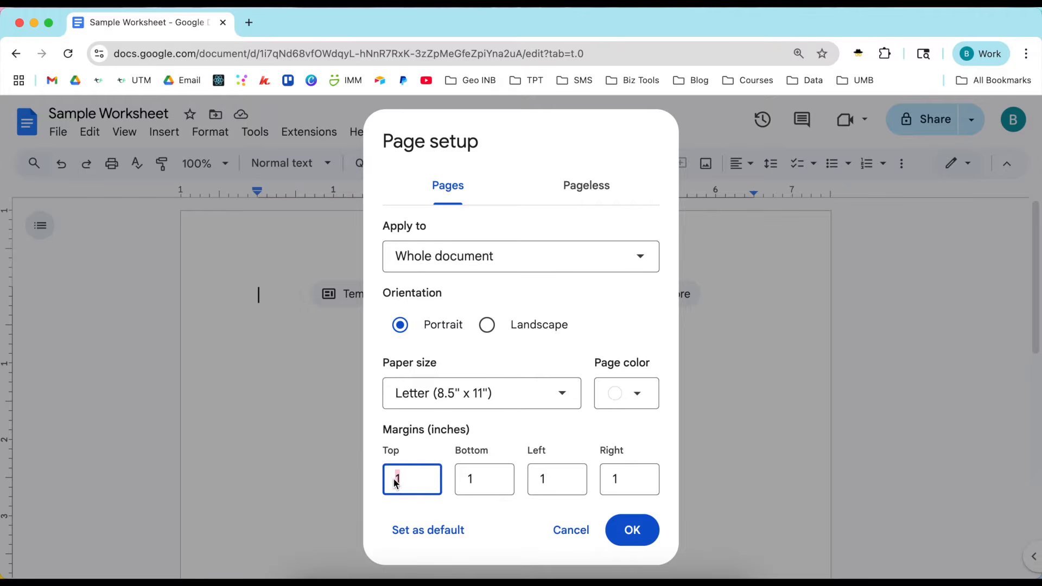
text(.5)
key(Tab)
text(.5)
key(Tab)
text(.5)
key(Tab)
text(.5)
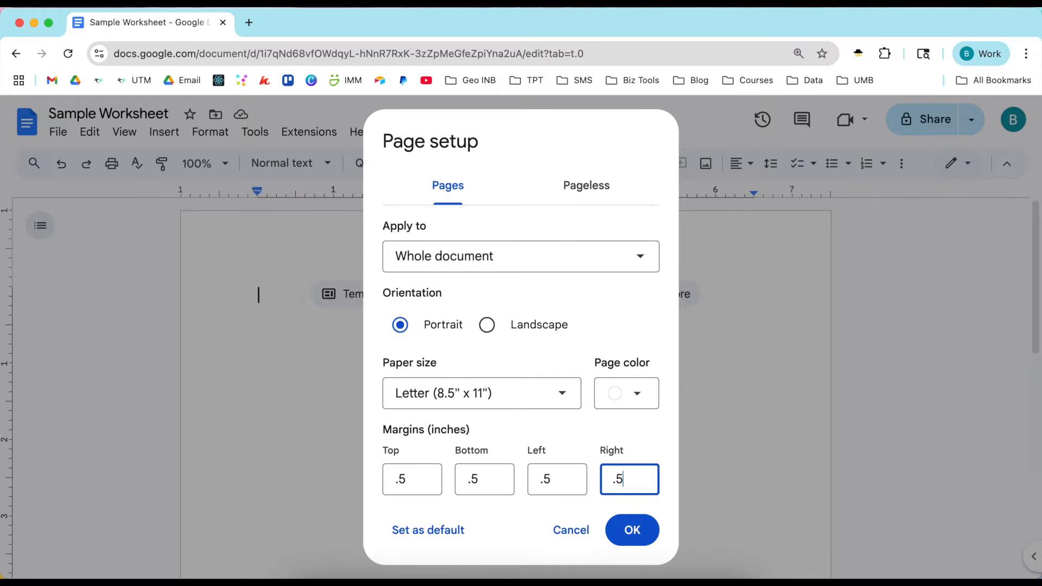
click(426, 537)
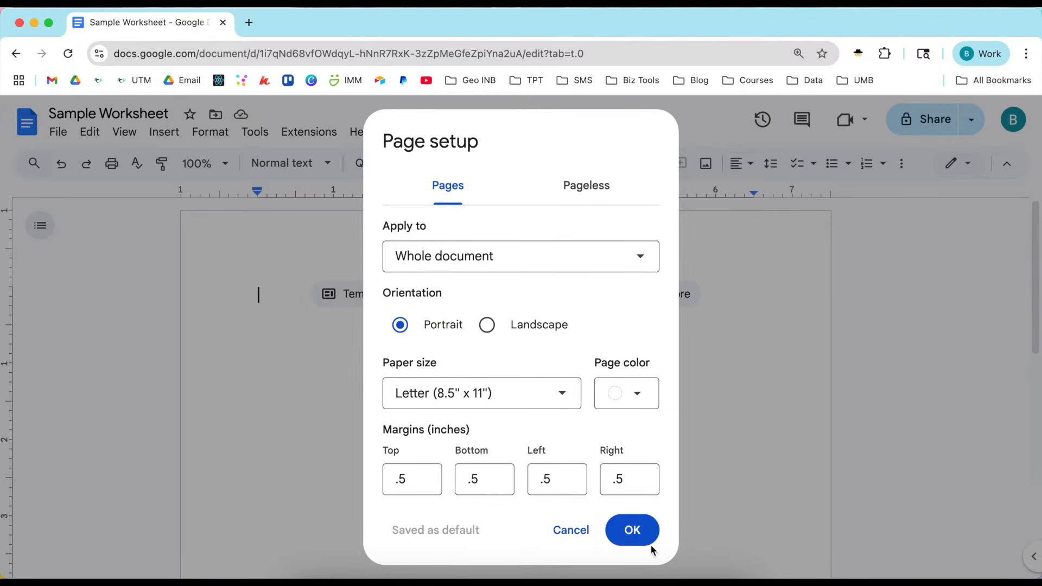
click(640, 531)
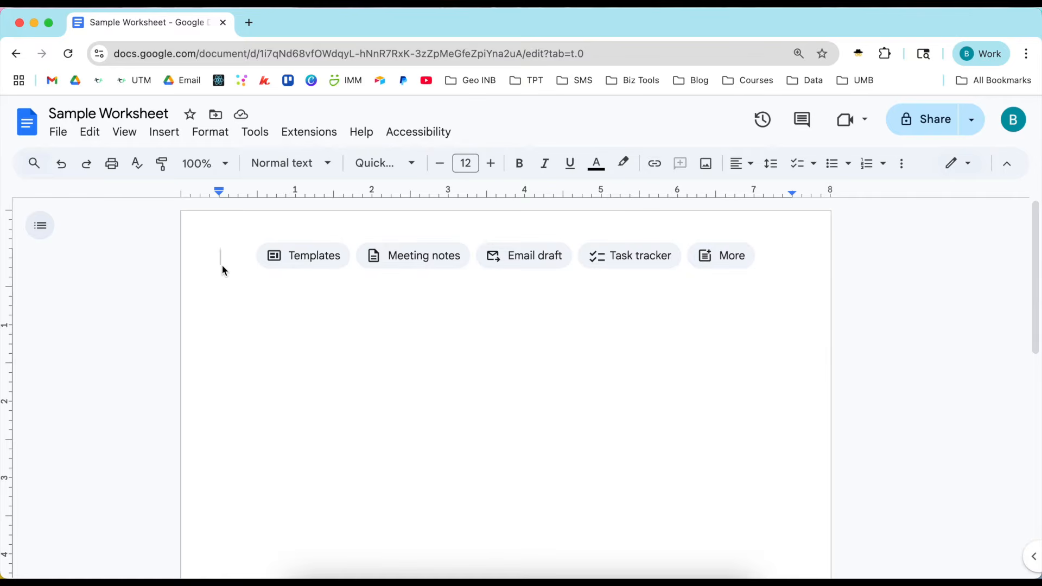
Enter a header line with underscore blanks for Name, Date and Pd, making the Name blank long enough to fill the page width.
text(Name:)
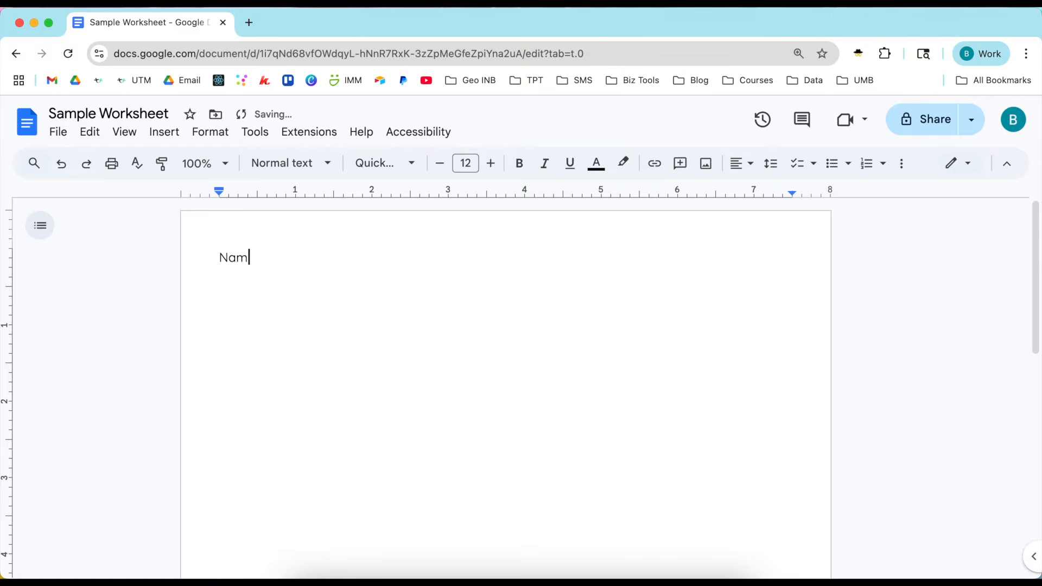
text(_____________________________ )
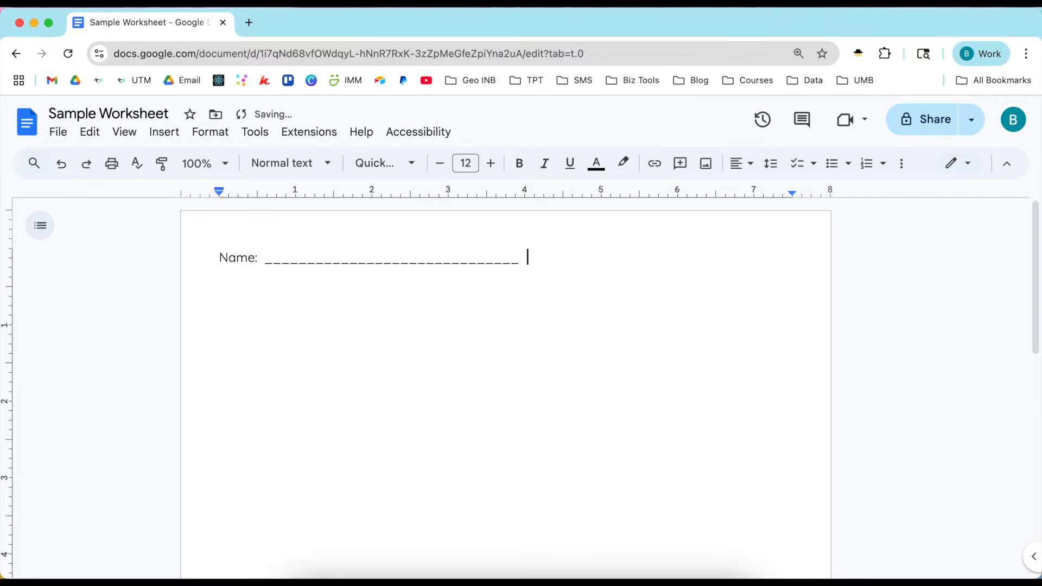
text(Date: ____________ Pd: )
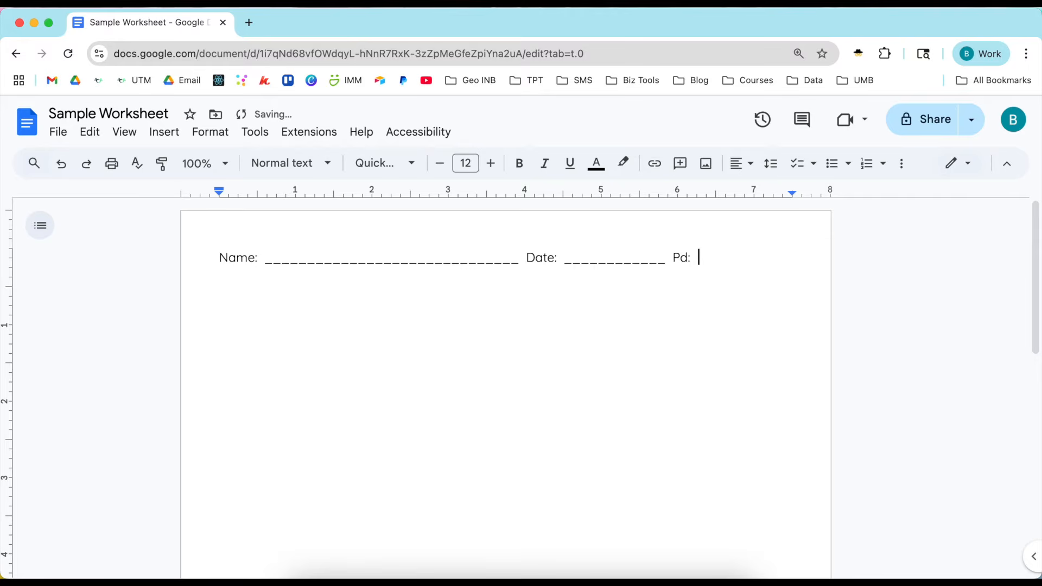
text(____)
click(359, 259)
text(________)
key(BackSpace)
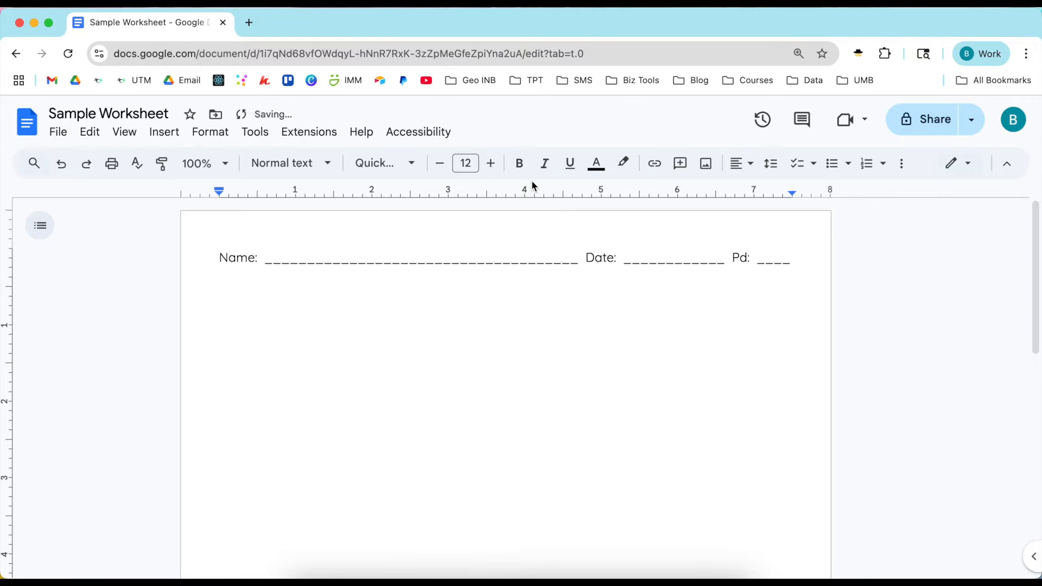
Change the font of the Name, Date and Pd underscore blanks to Arial so they form solid lines.
double_click(462, 262)
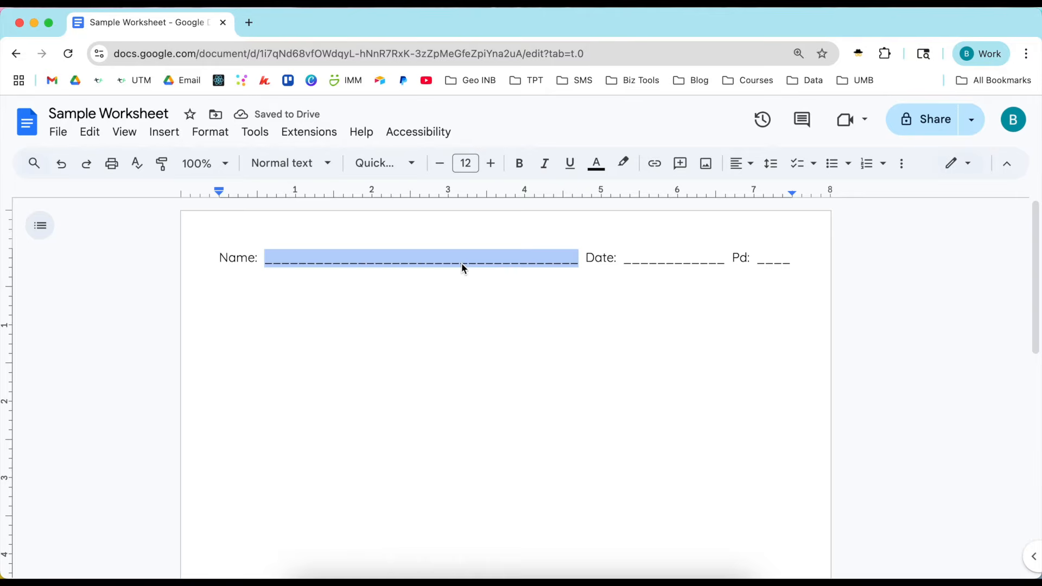
click(411, 164)
click(433, 281)
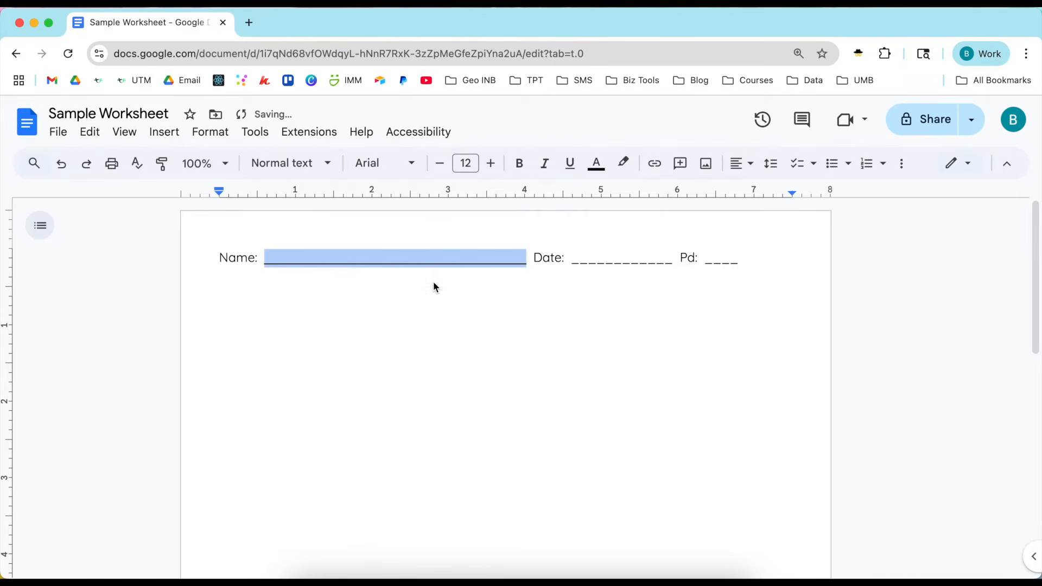
double_click(617, 258)
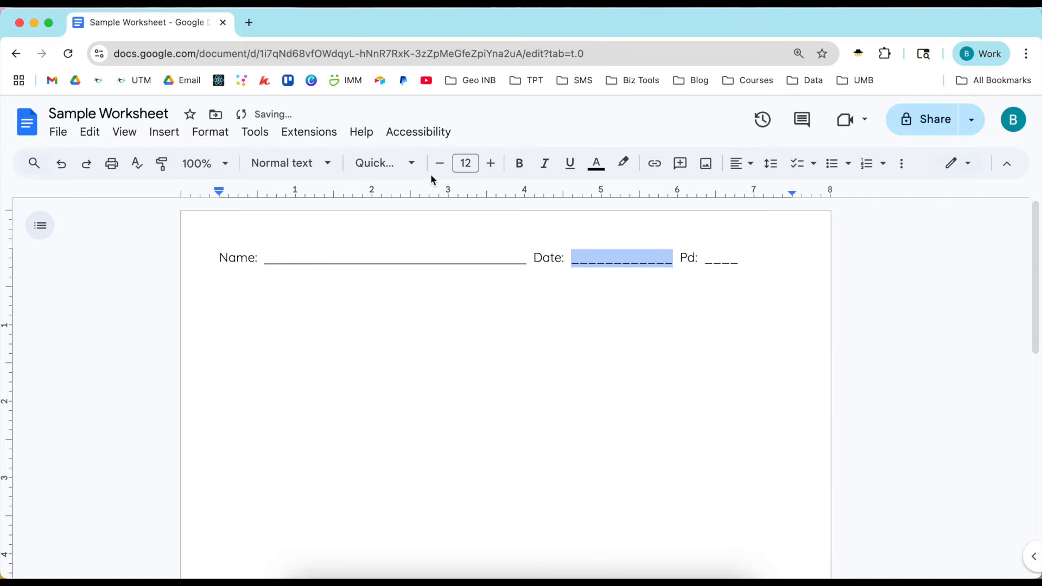
click(414, 163)
click(404, 263)
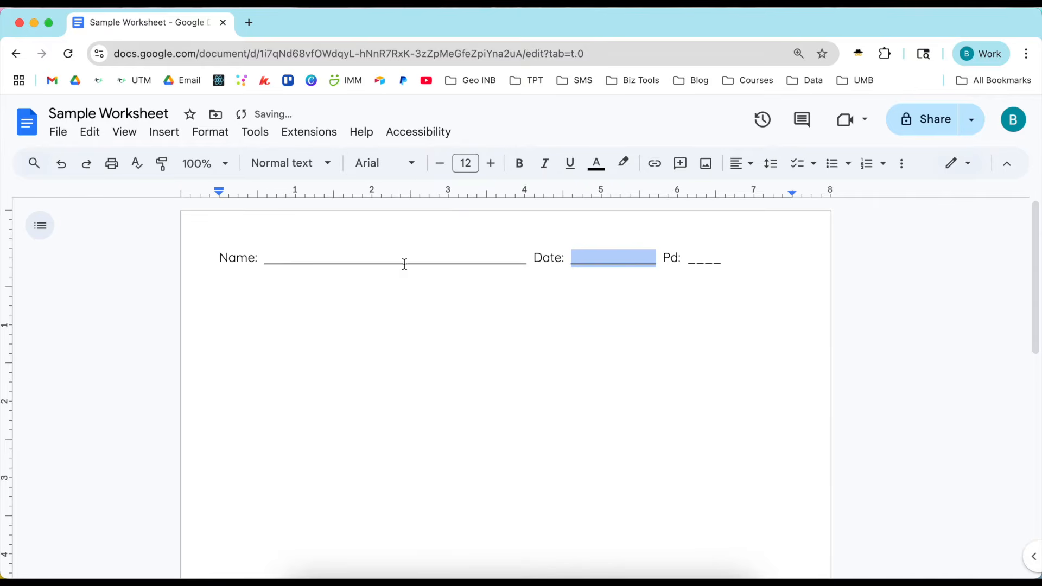
click(734, 263)
key(Return)
click(709, 260)
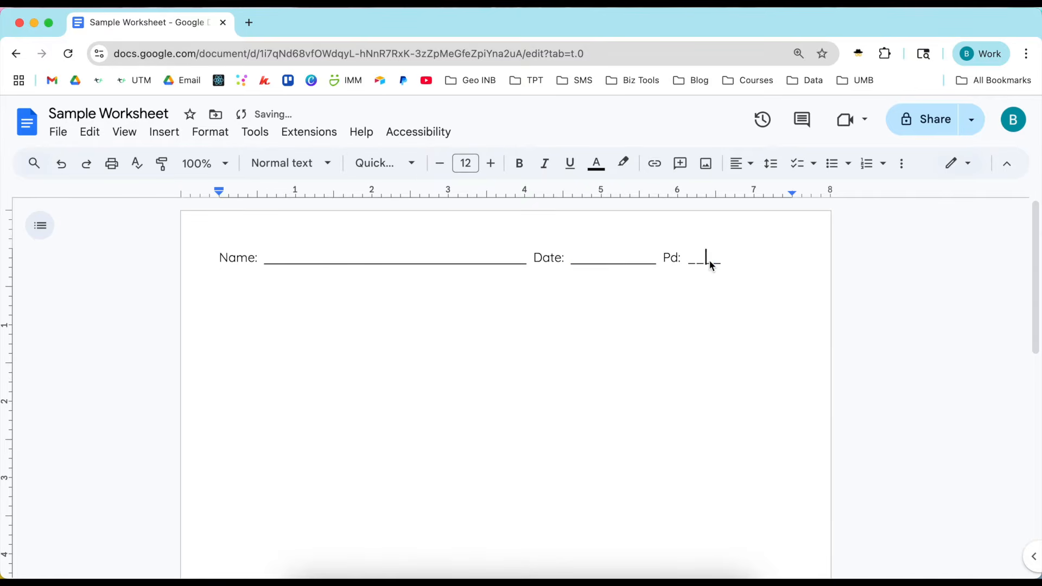
double_click(709, 260)
click(389, 157)
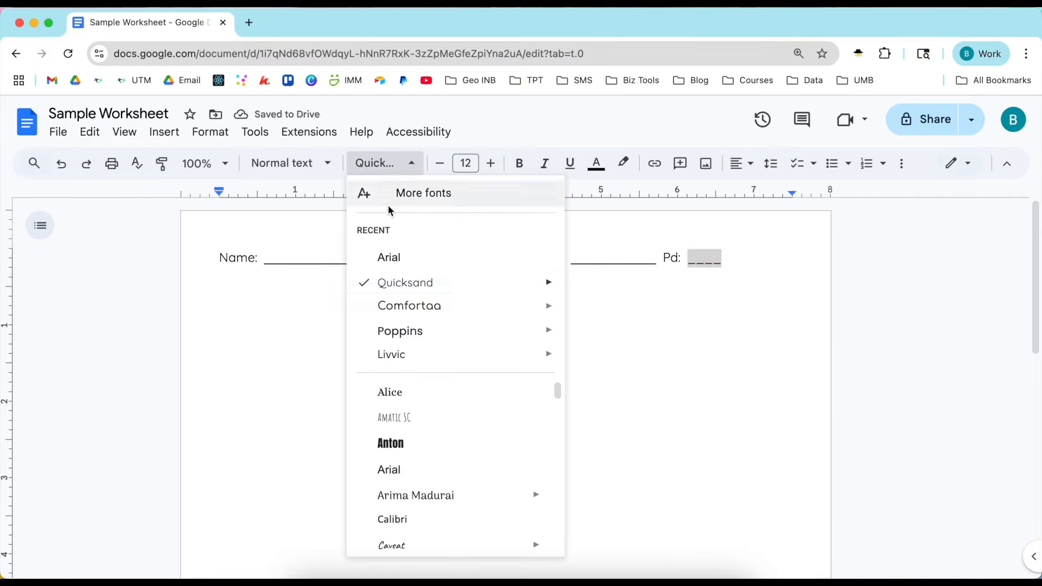
click(400, 259)
Lengthen the Name blank with more underscores so the header line reaches close to the page's right margin.
click(421, 258)
text(___________)
key(BackSpace)
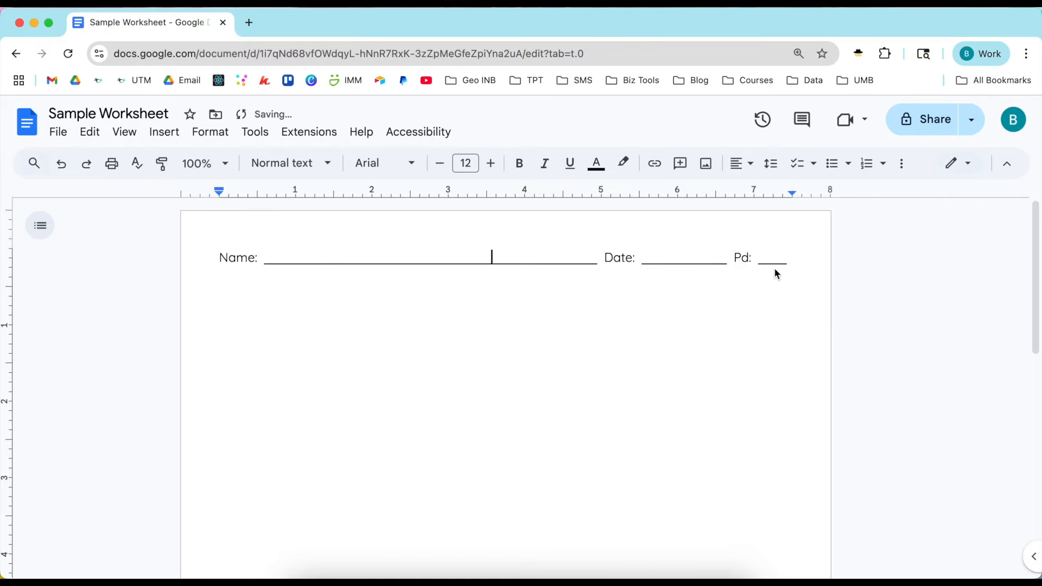
Add a "Title" line below the header and, after one blank line, a "Directions:" line.
key(Return)
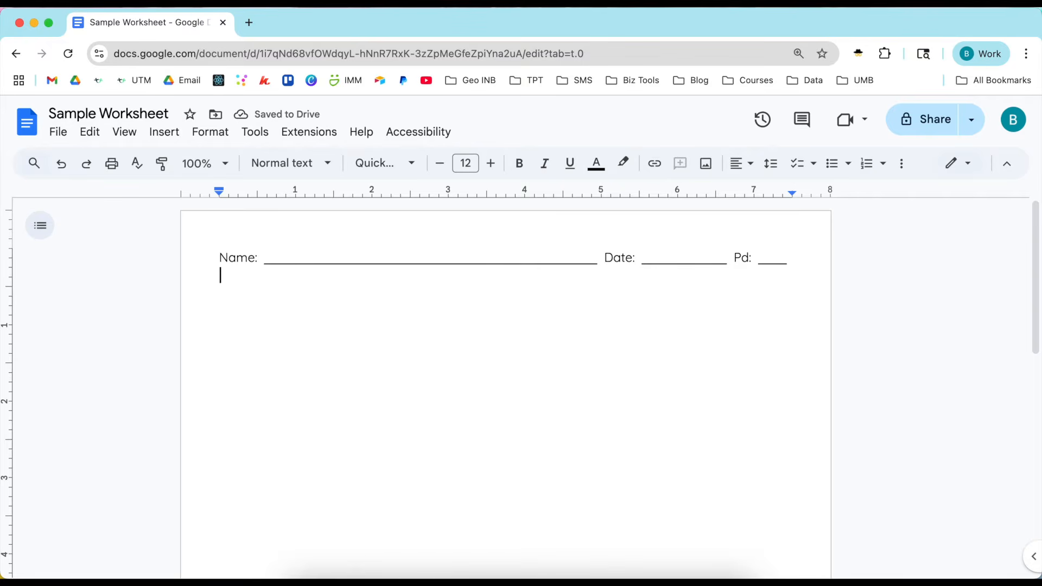
double_click(775, 261)
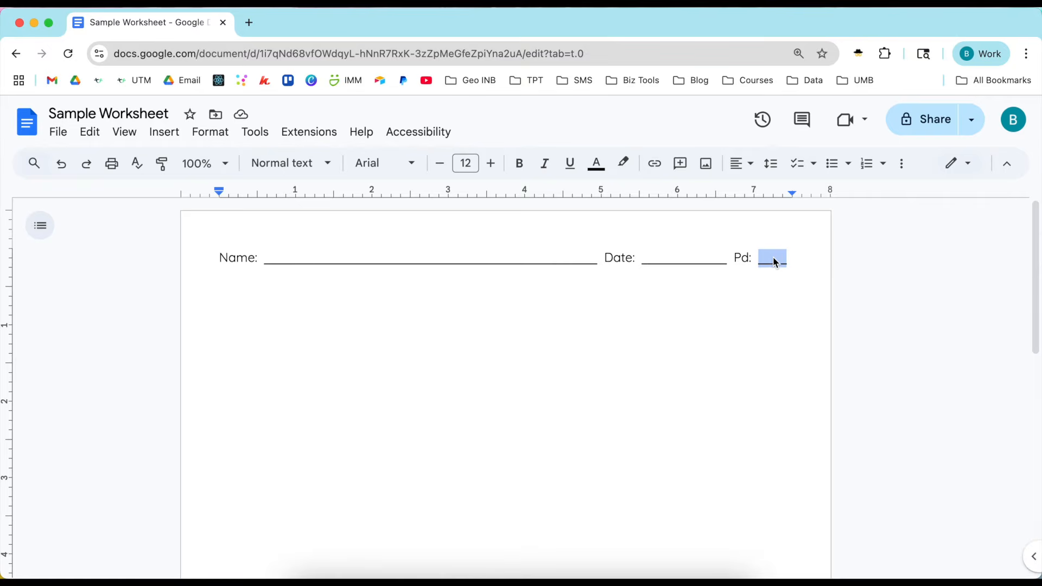
click(723, 273)
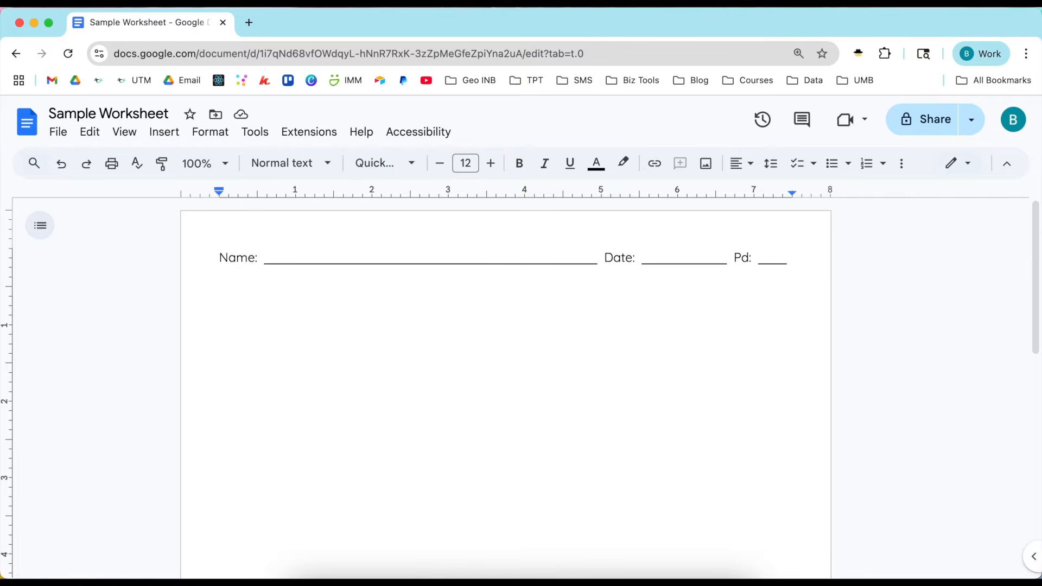
text(Title)
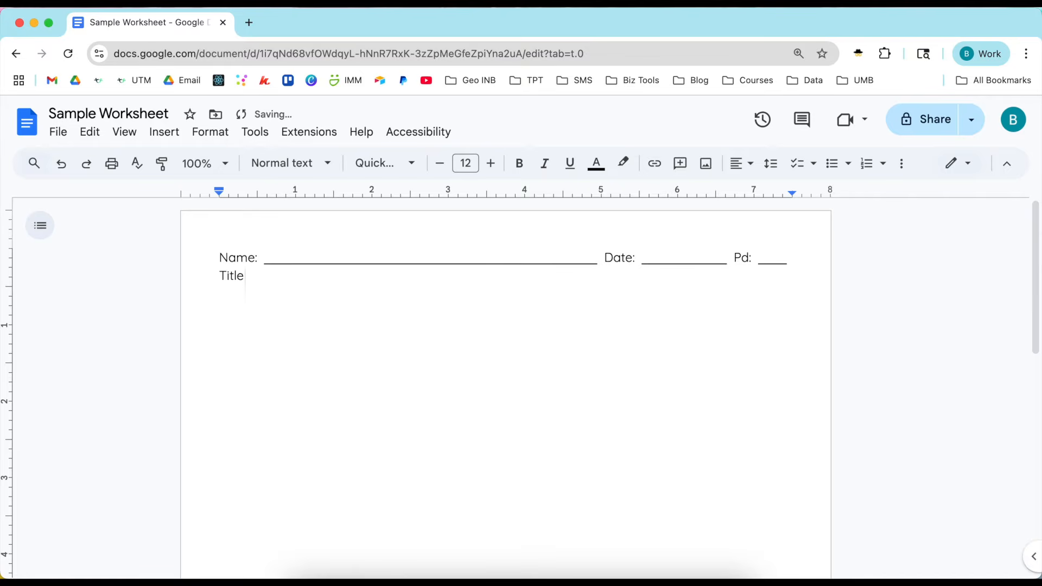
key(Return)
key(Return)
text(Directions:)
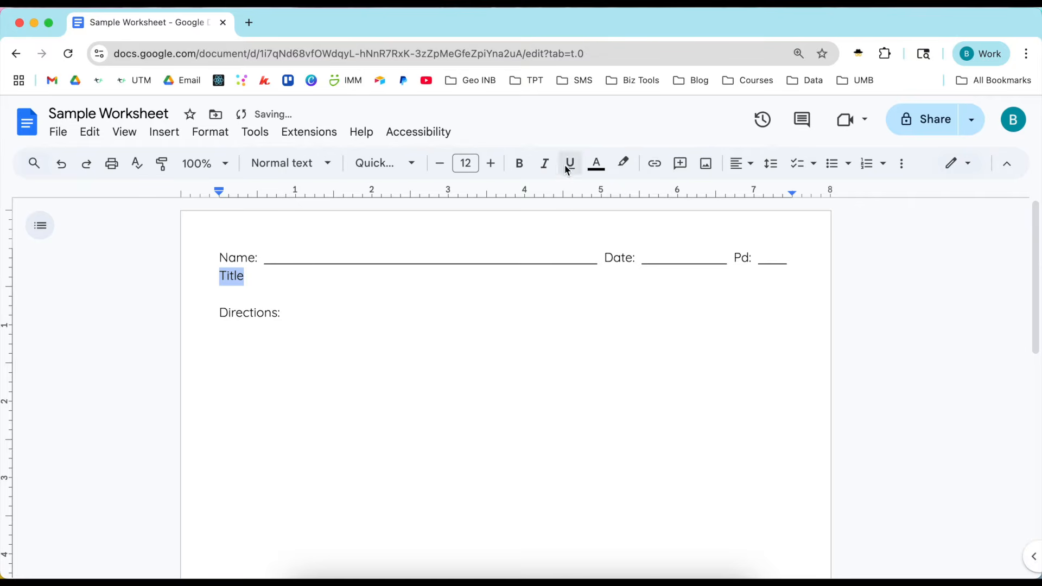
Make the "Title" text bold, centre it and set its font size to 14.
click(520, 163)
click(742, 163)
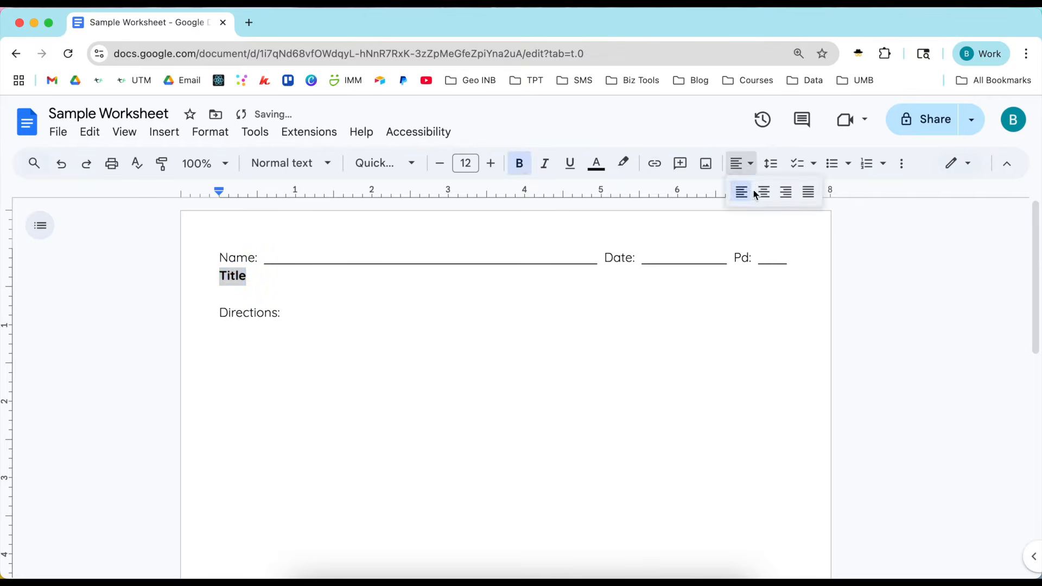
click(761, 192)
click(590, 309)
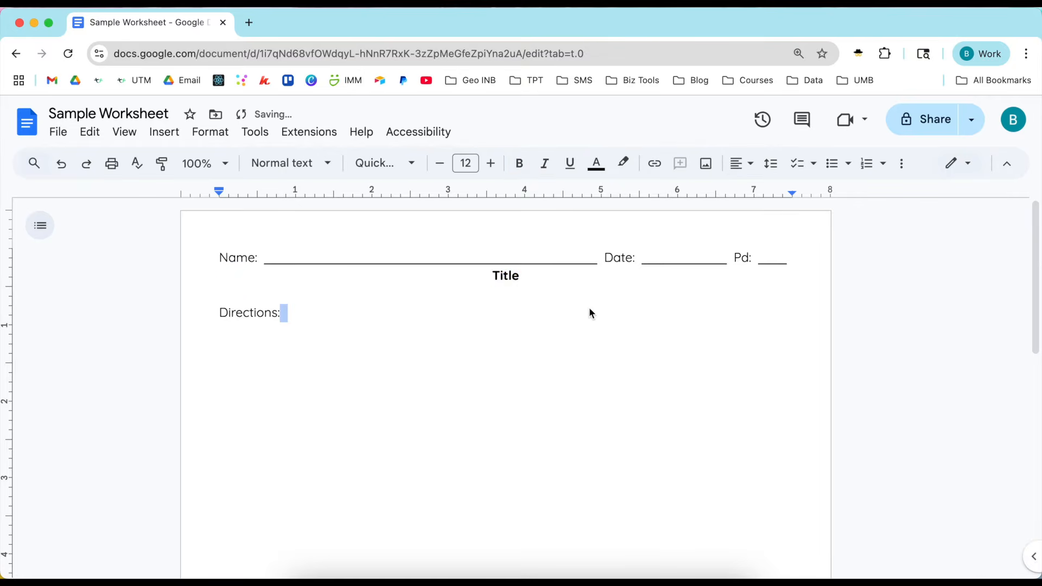
double_click(508, 277)
click(490, 163)
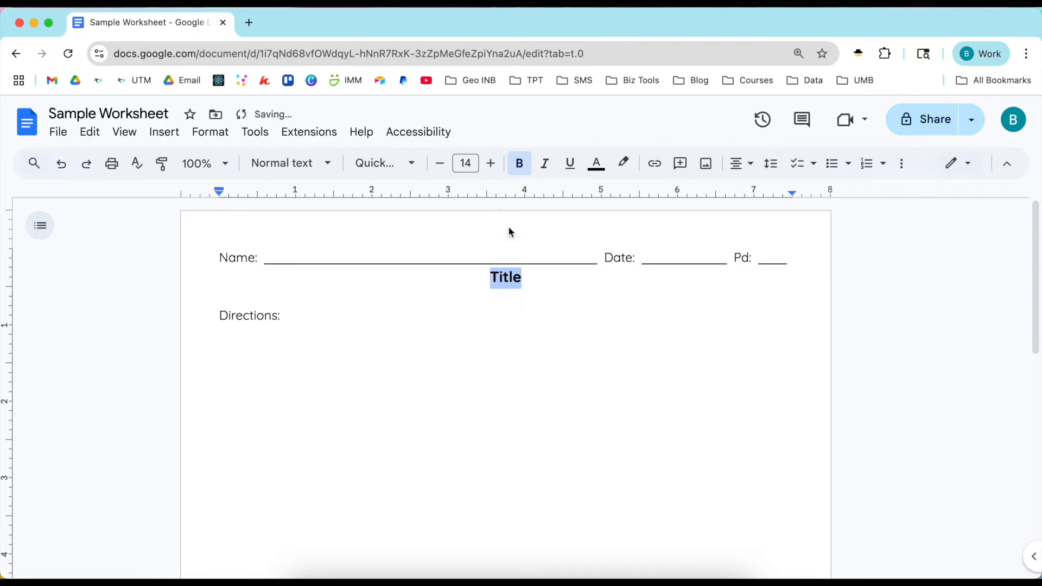
Insert a table with two columns and five rows on a new line below "Directions:".
click(444, 324)
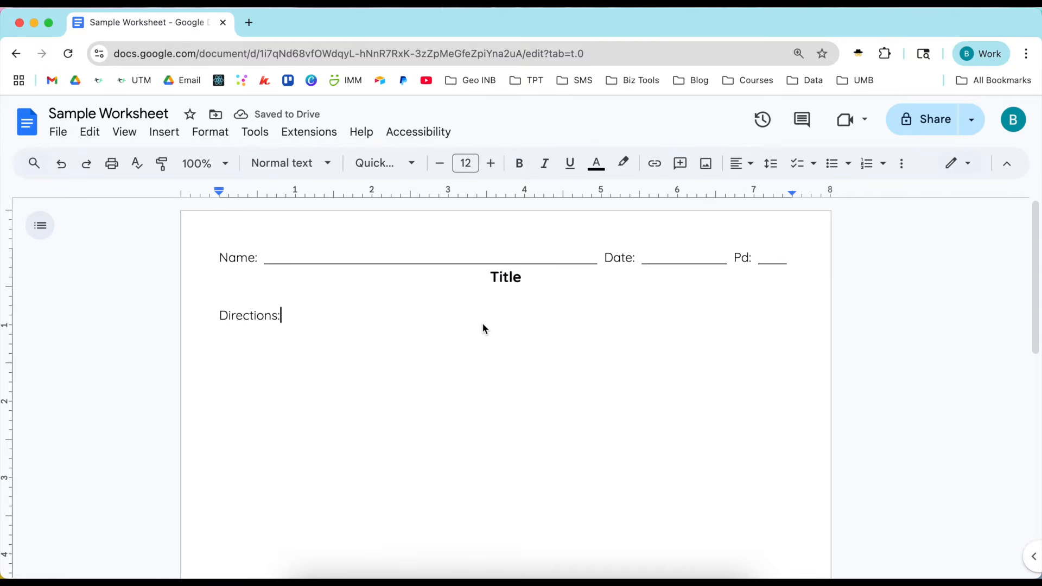
key(Return)
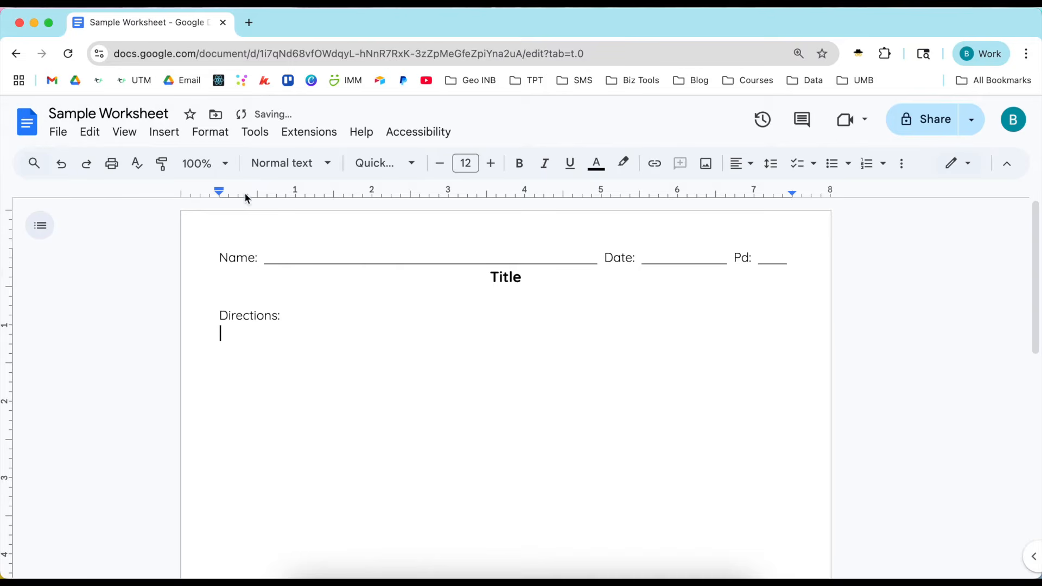
click(175, 137)
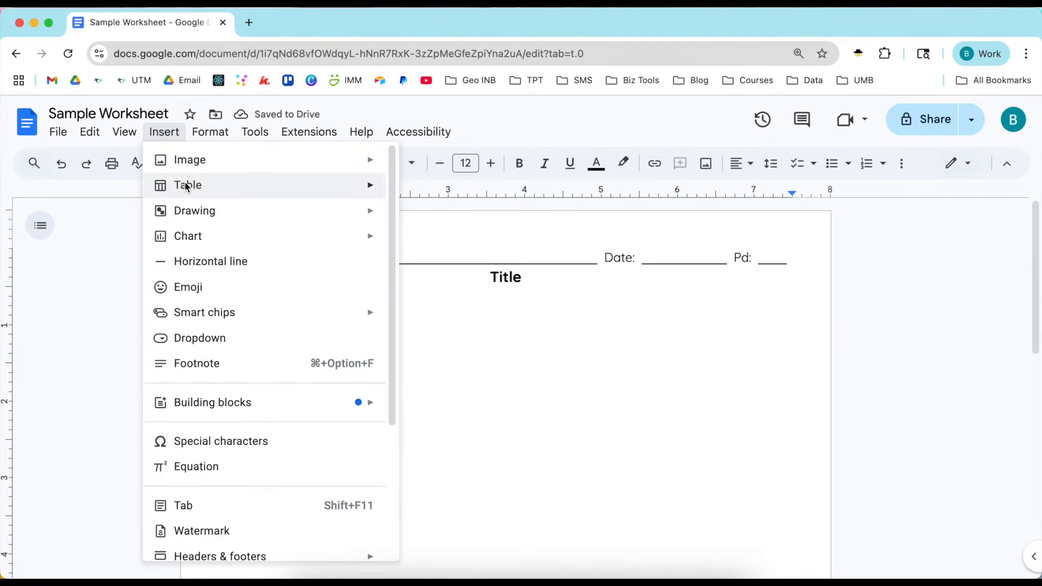
mouse_move(187, 186)
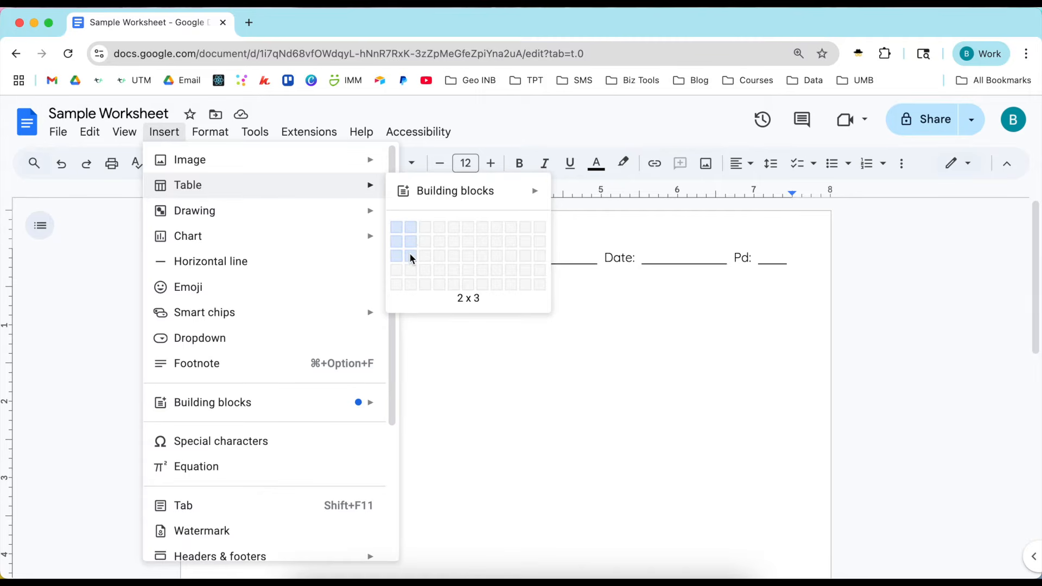
click(411, 285)
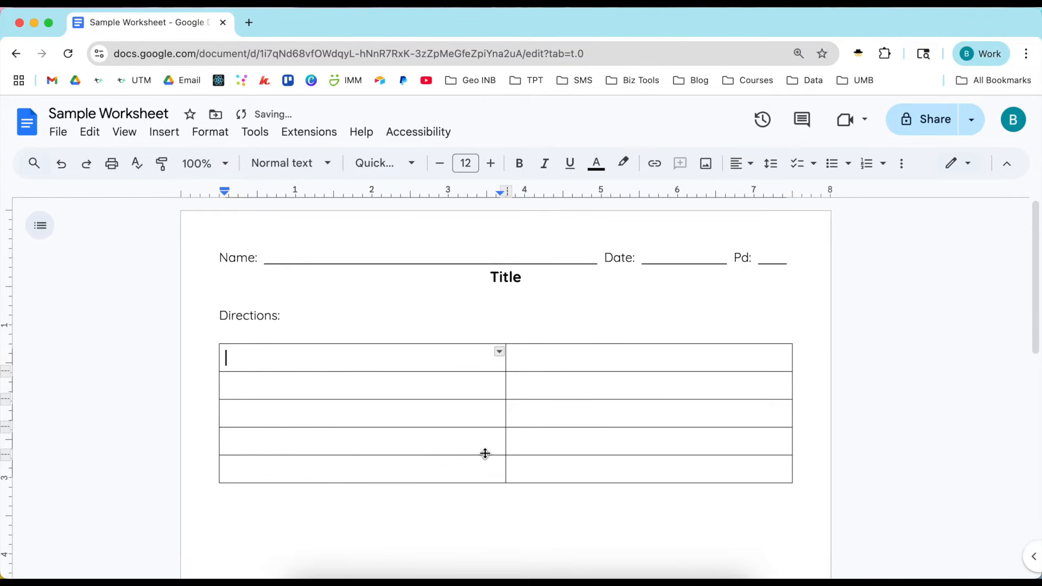
Number the table cells row by row from 1) to 10), with odd numbers in the first column and even numbers in the second.
scroll(485, 450, down, 10)
scroll(485, 445, up, 10)
text(1))
key(Tab)
text(2))
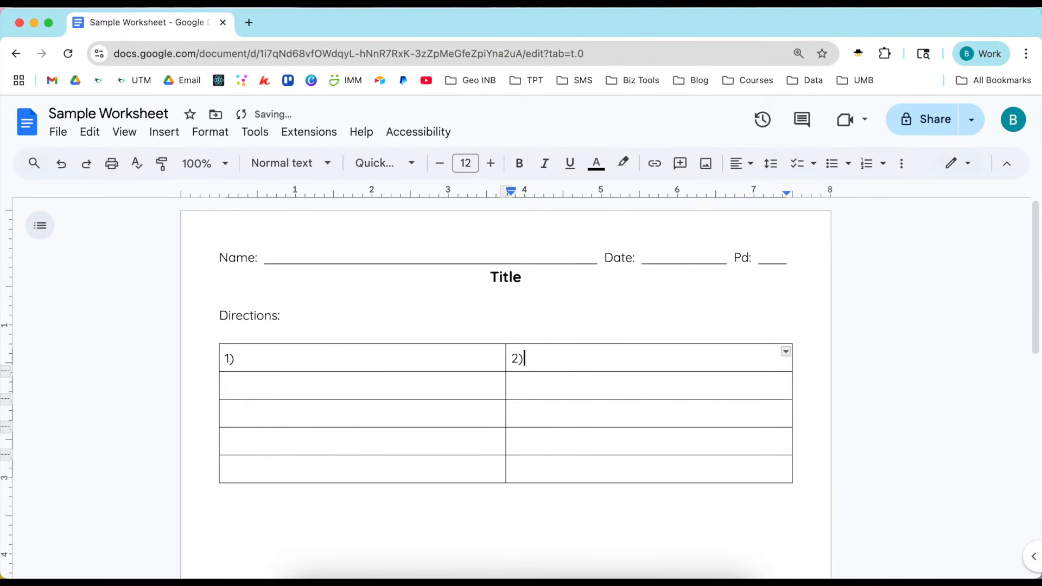
key(Tab)
text(3))
key(Tab)
text(4))
key(Tab)
text(5))
key(Tab)
text(5)
key(BackSpace)
text(6))
key(Tab)
text(7))
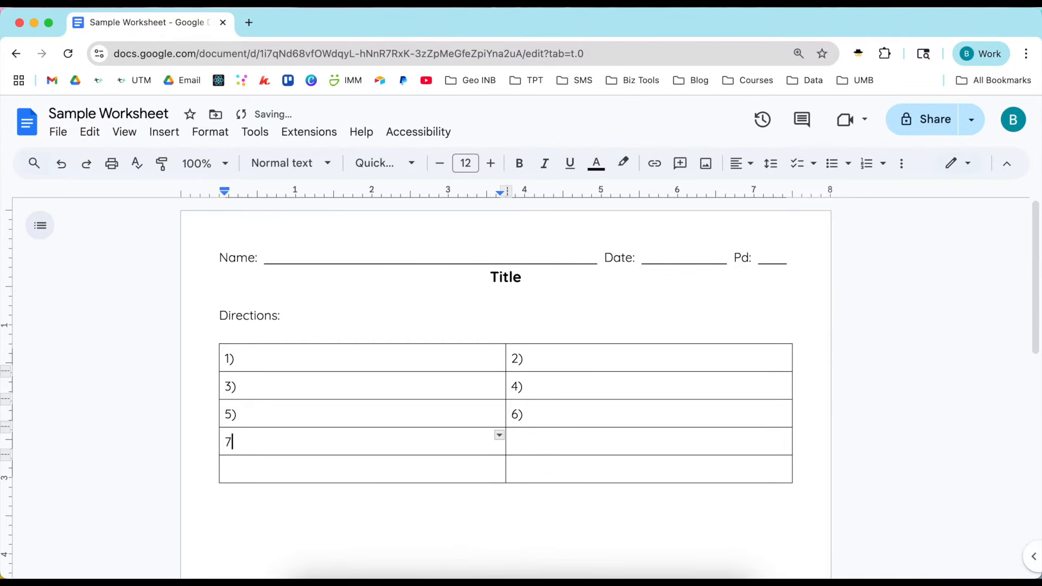
key(Tab)
text(8))
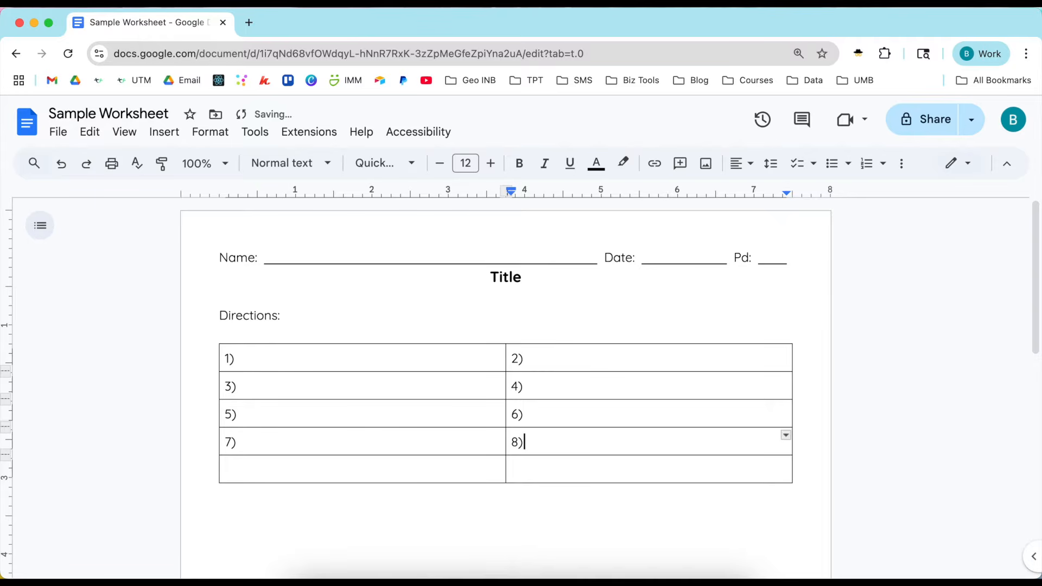
key(Tab)
text(9))
key(Tab)
text(10))
click(477, 357)
drag(454, 358, 551, 468)
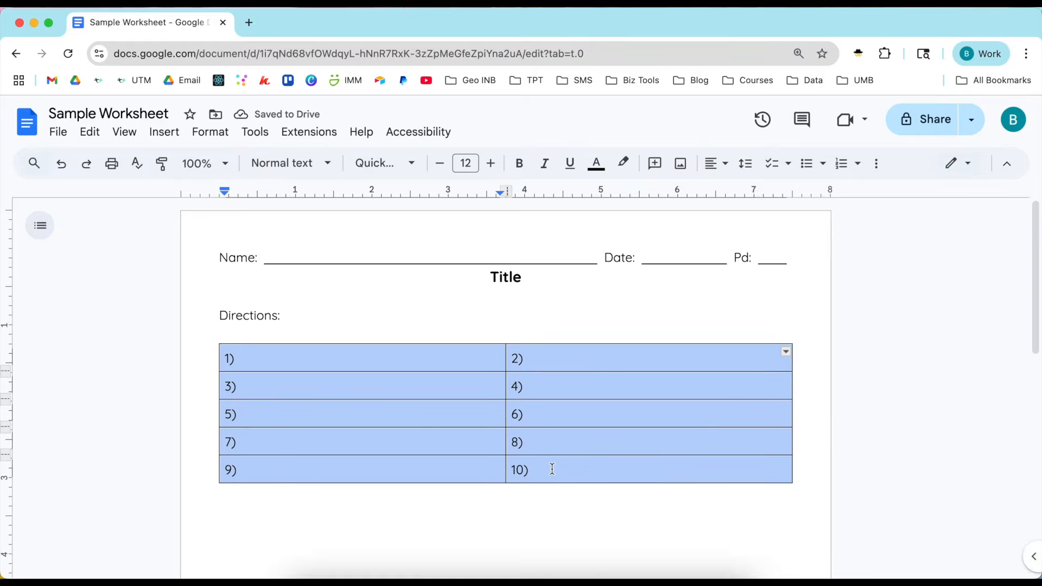
scroll(552, 468, down, 6)
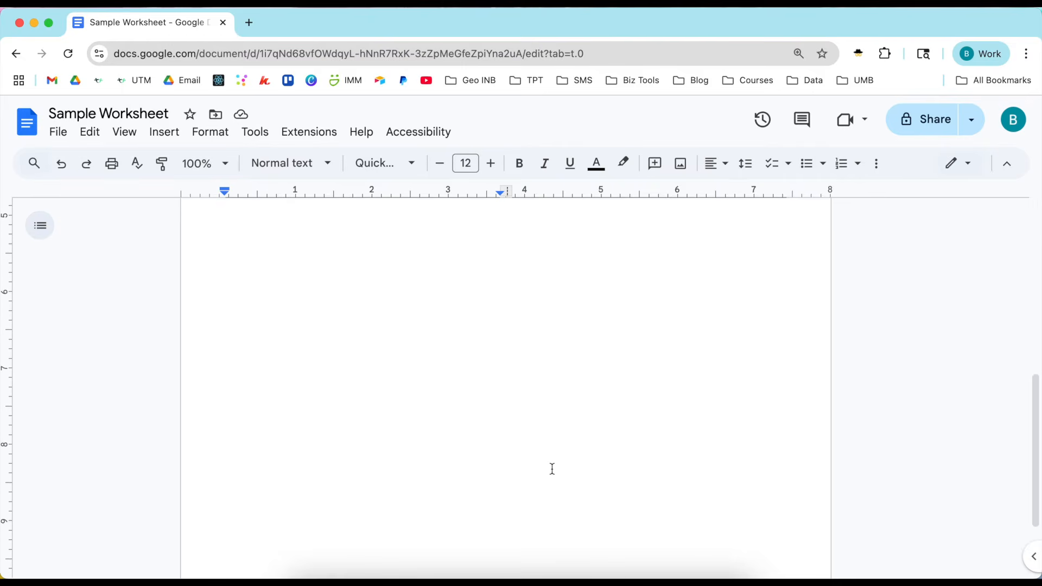
scroll(553, 468, up, 5)
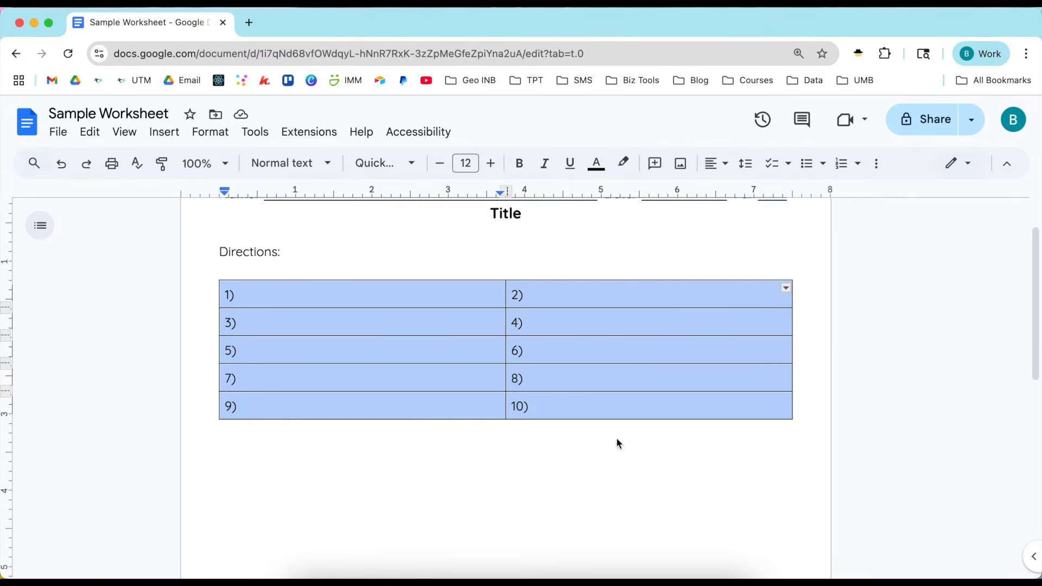
click(785, 290)
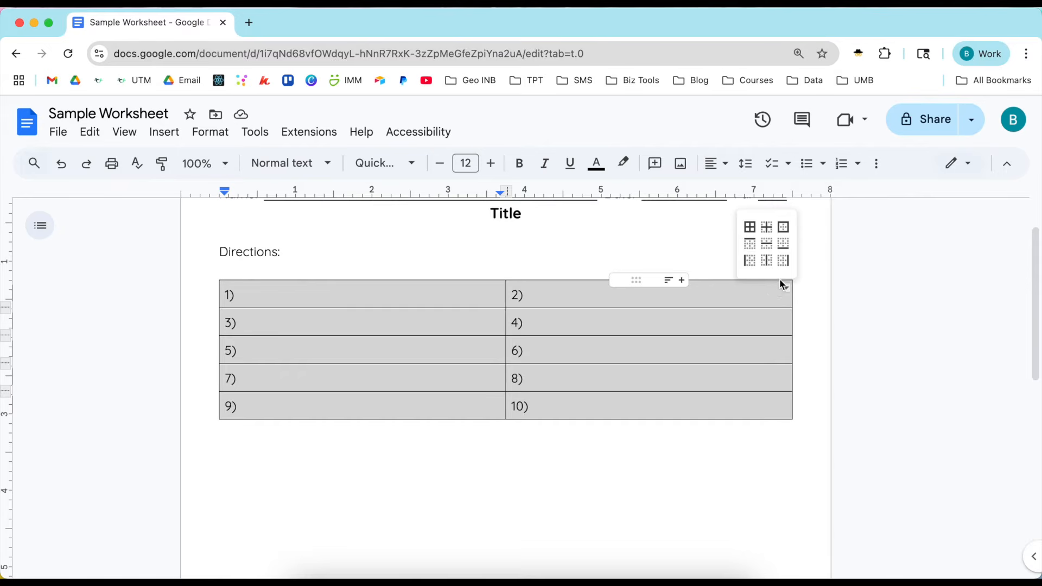
click(770, 298)
Select all ten numbered table cells and open the table options for them.
drag(468, 292, 536, 399)
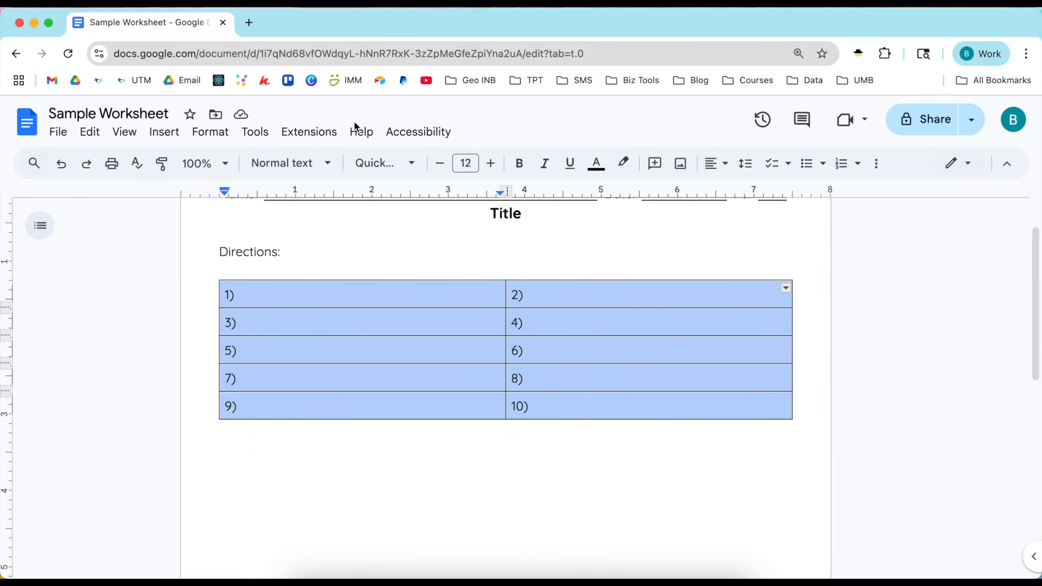
click(209, 133)
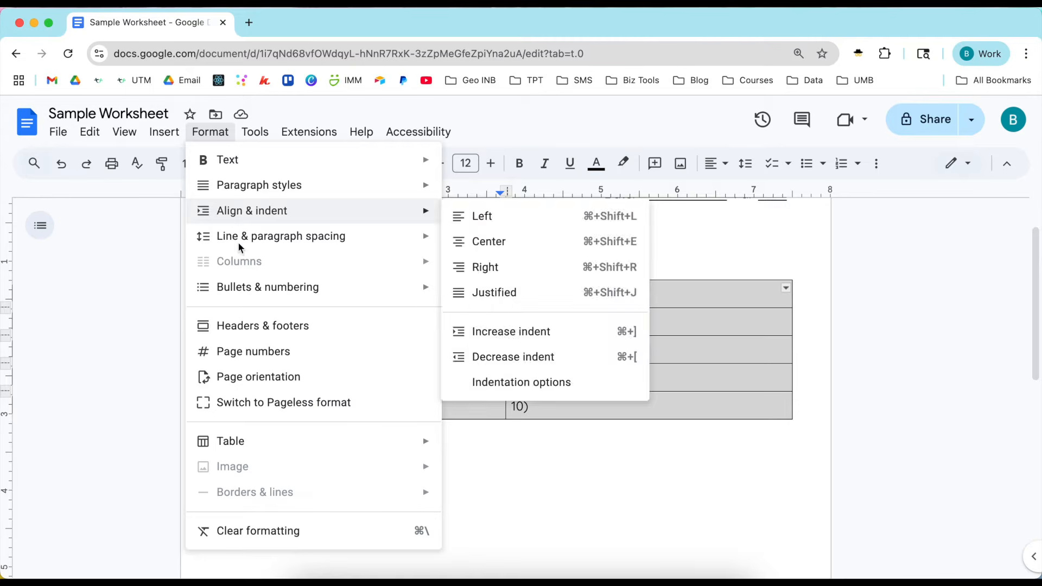
mouse_move(328, 446)
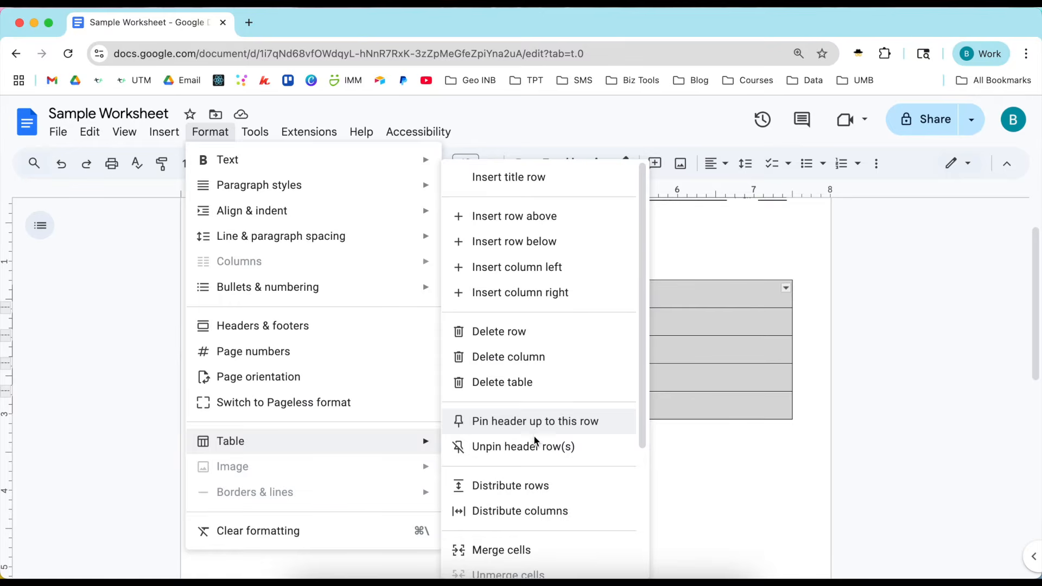
scroll(538, 449, down, 3)
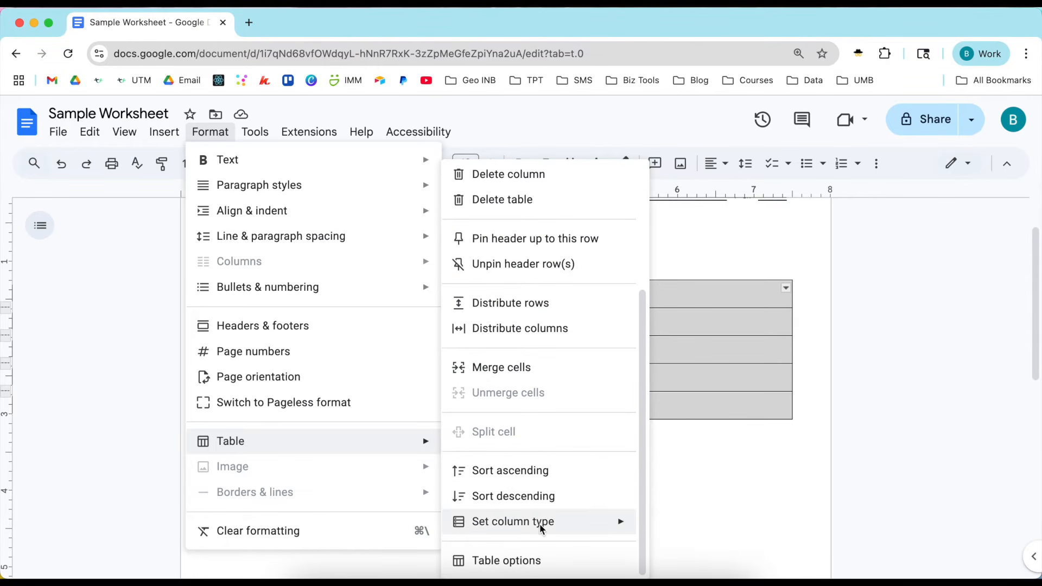
mouse_move(539, 524)
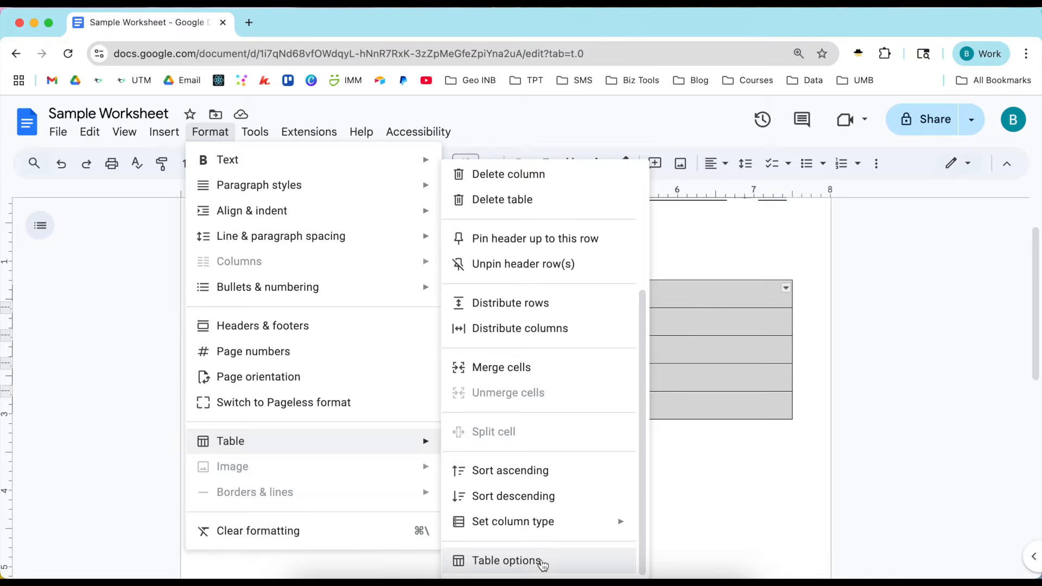
click(540, 560)
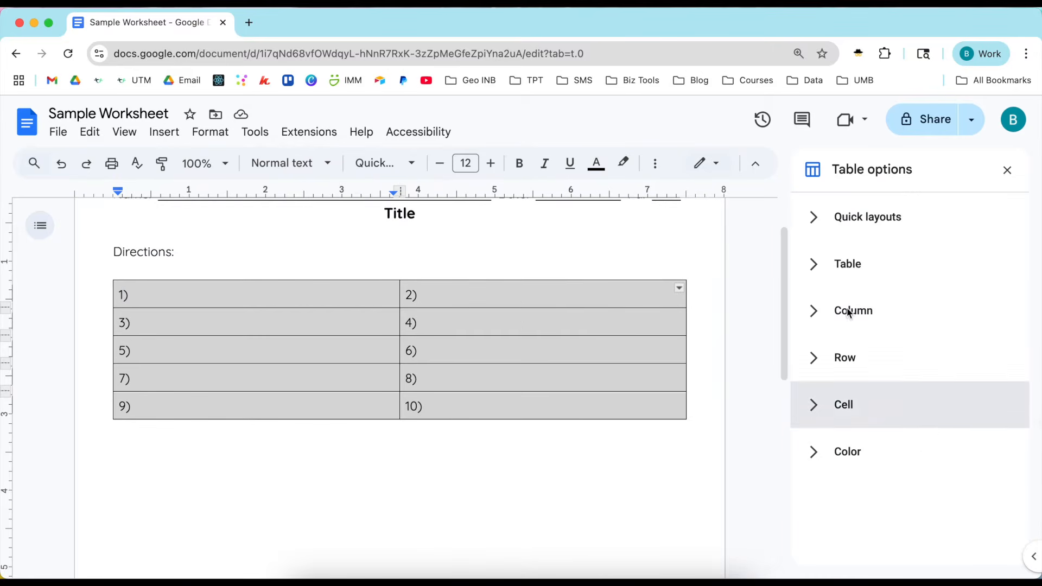
Examine the quick layout, table style and alignment, and column settings in the table options.
click(820, 217)
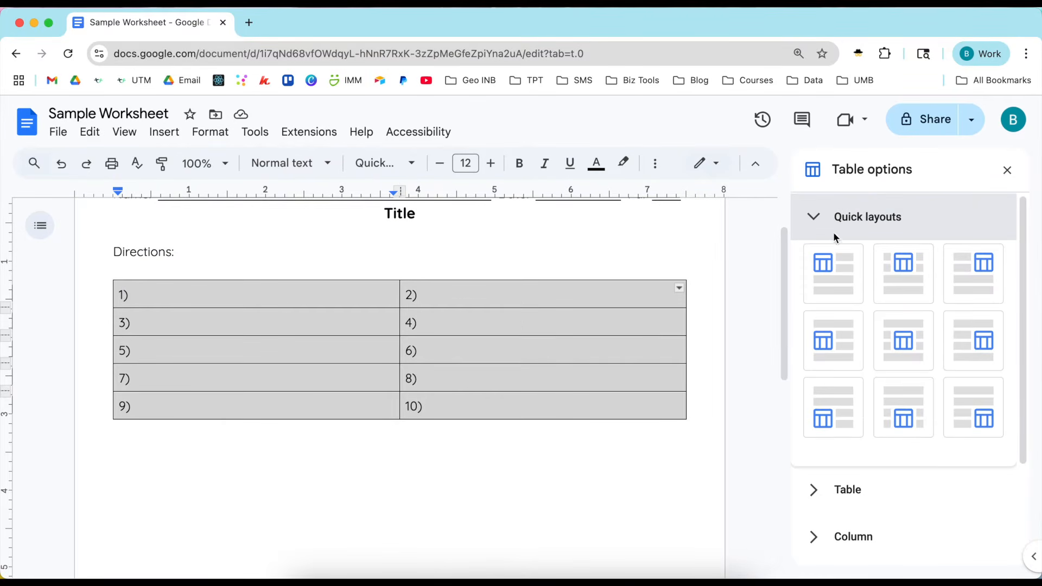
click(813, 222)
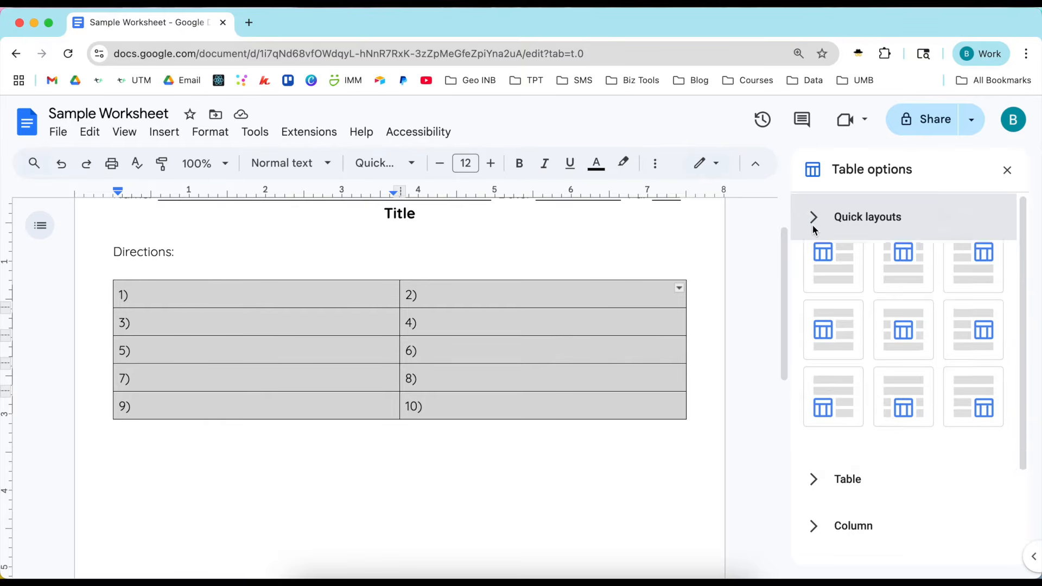
click(820, 267)
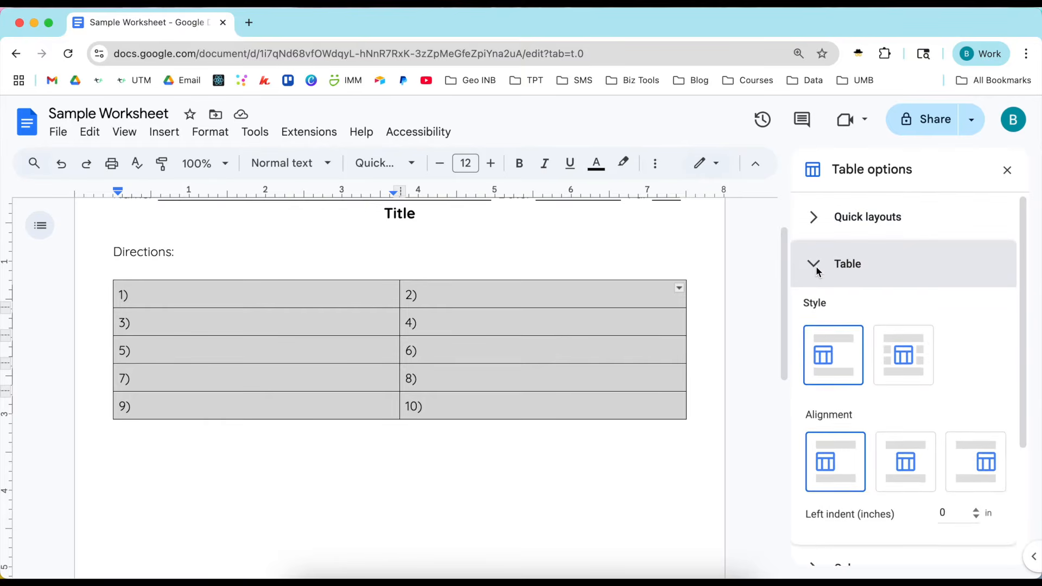
scroll(868, 411, down, 1)
click(903, 315)
click(815, 230)
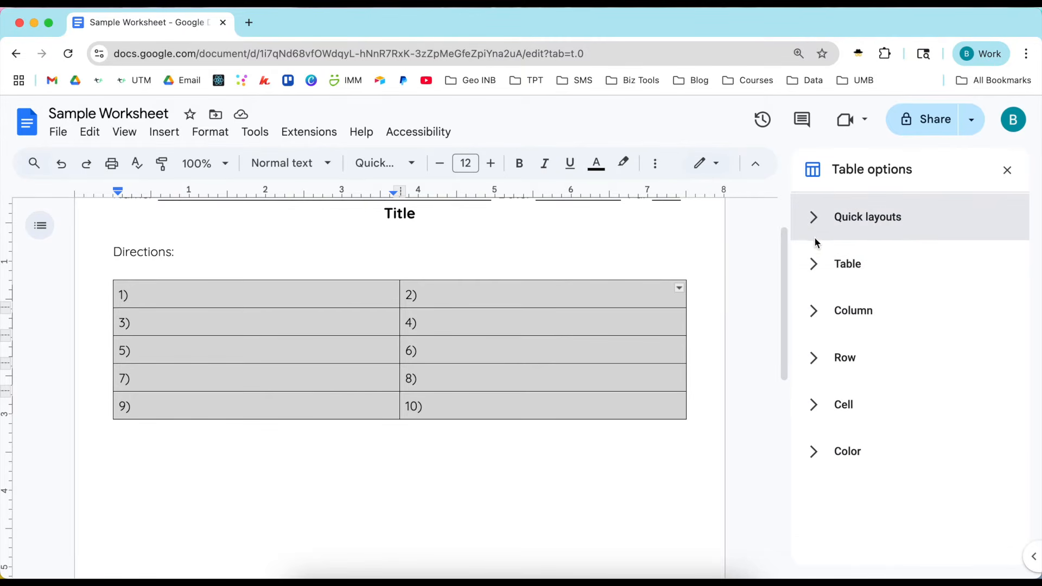
click(816, 311)
click(815, 311)
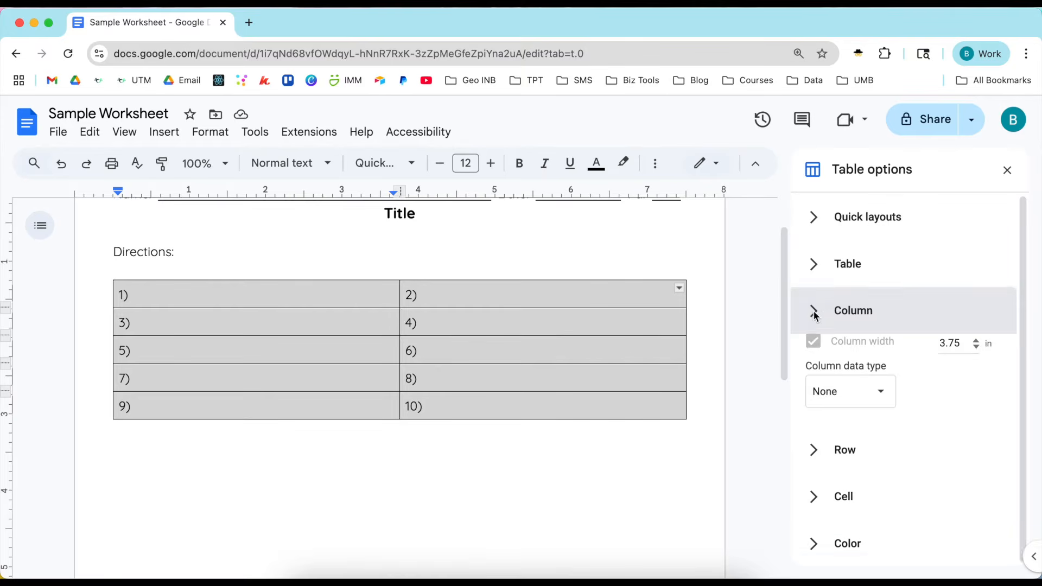
Enable a minimum row height of 1.5 in for all table rows and check how the table fits the page.
click(816, 363)
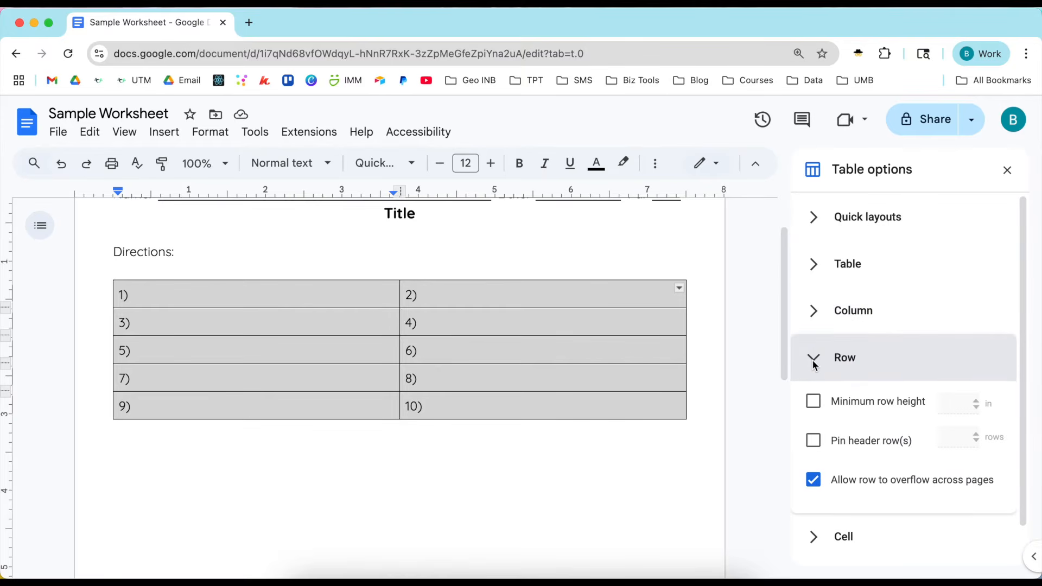
click(814, 402)
click(959, 408)
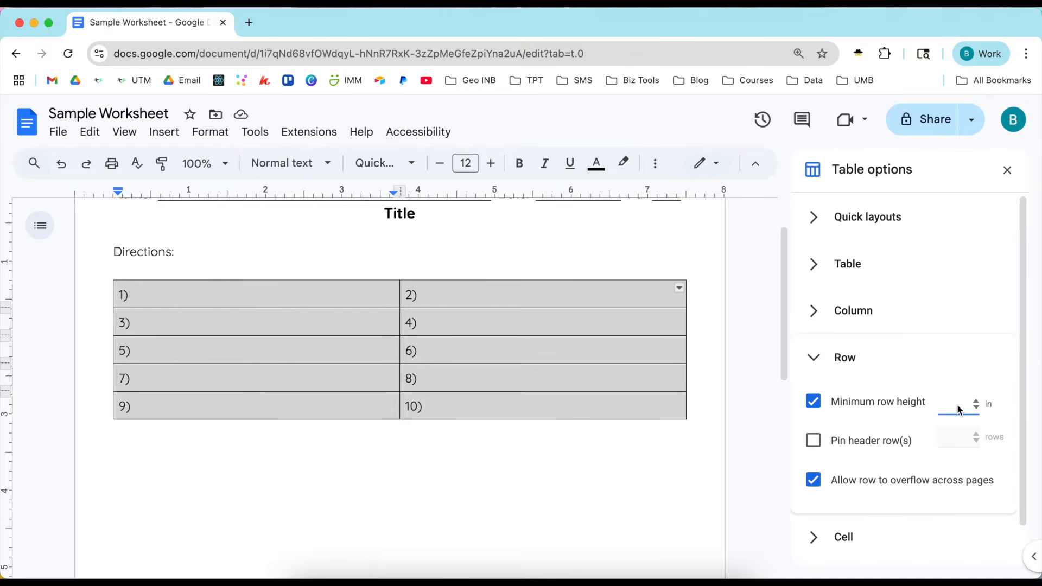
text(1.5)
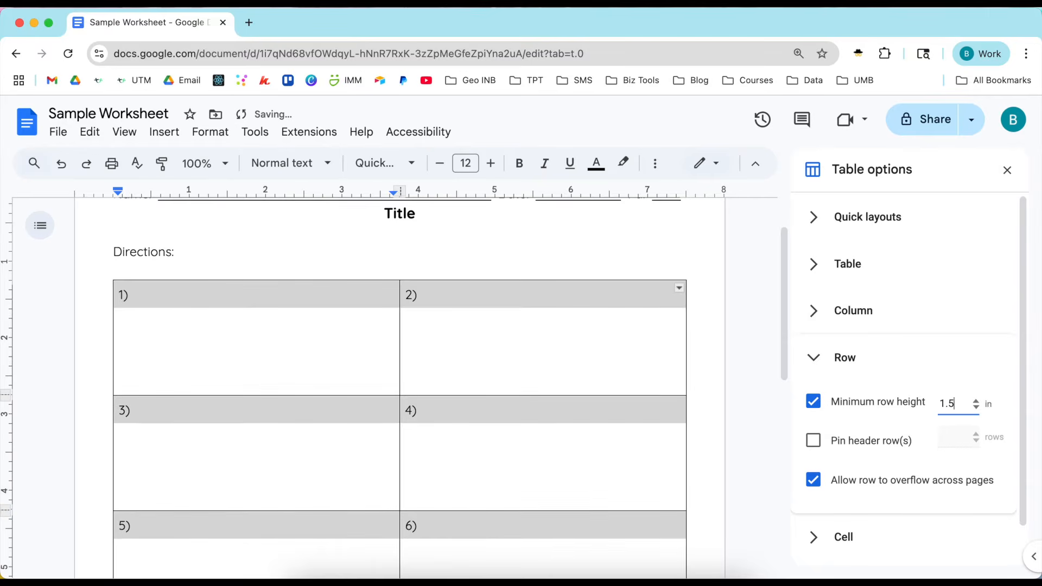
scroll(617, 366, down, 8)
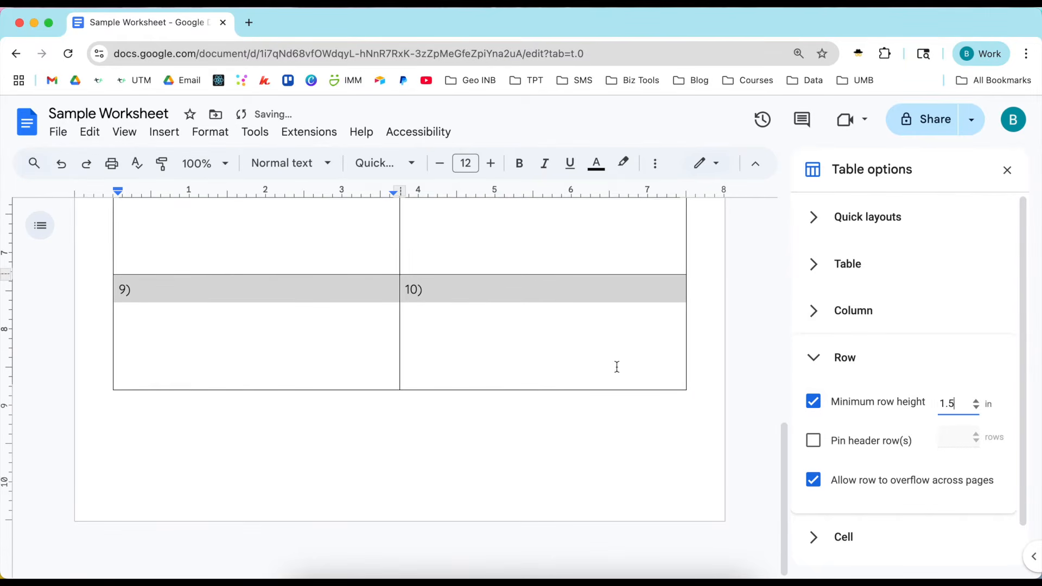
Increase the minimum row height of the table to 1.7 in and check the fit at the page's end.
key(BackSpace)
text(7)
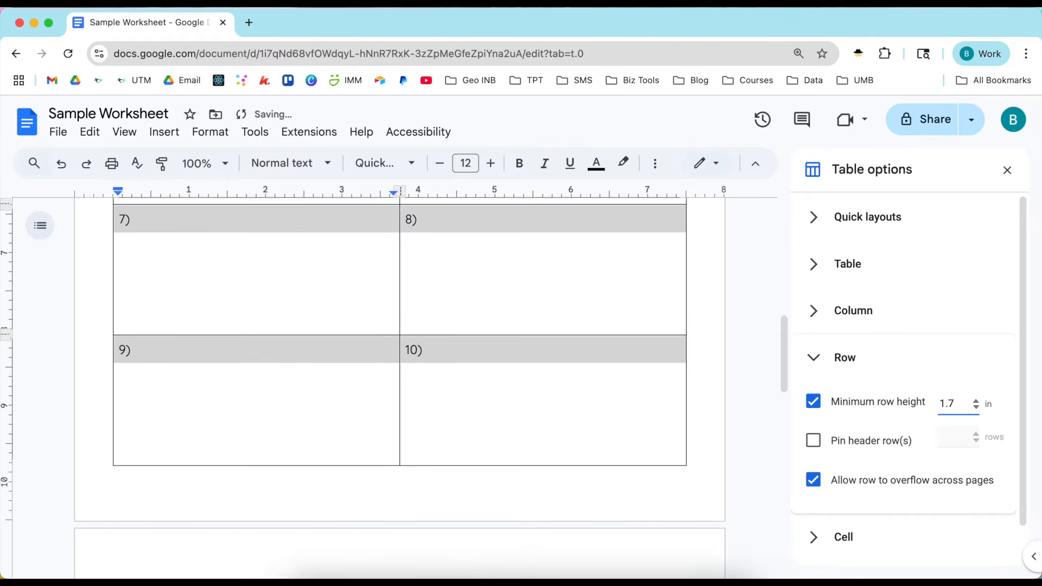
scroll(647, 464, down, 3)
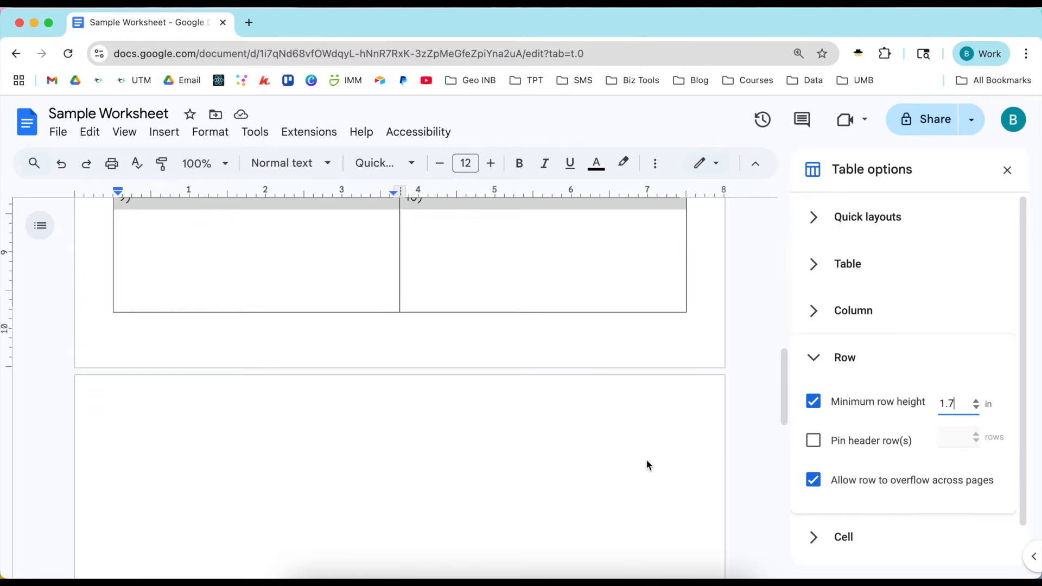
scroll(861, 483, down, 1)
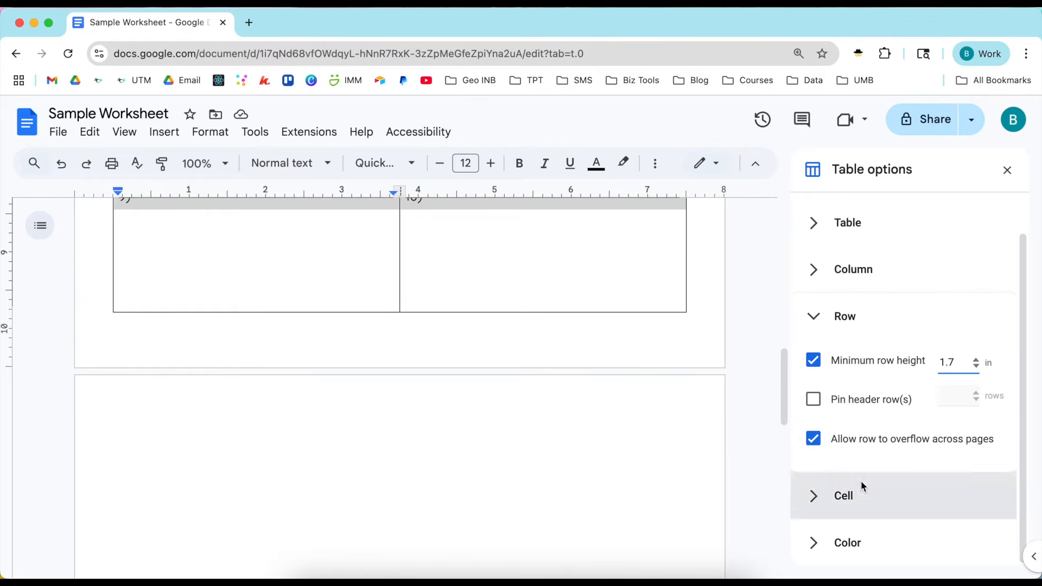
scroll(861, 480, up, 1)
click(822, 364)
click(812, 368)
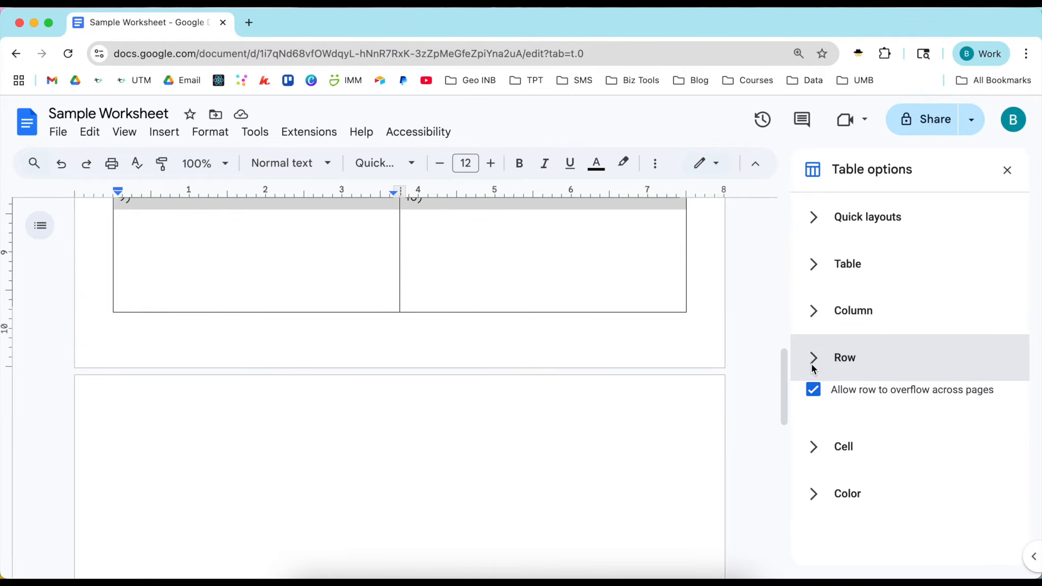
Examine the cell vertical alignment choices and the cell padding setting of the table.
click(814, 408)
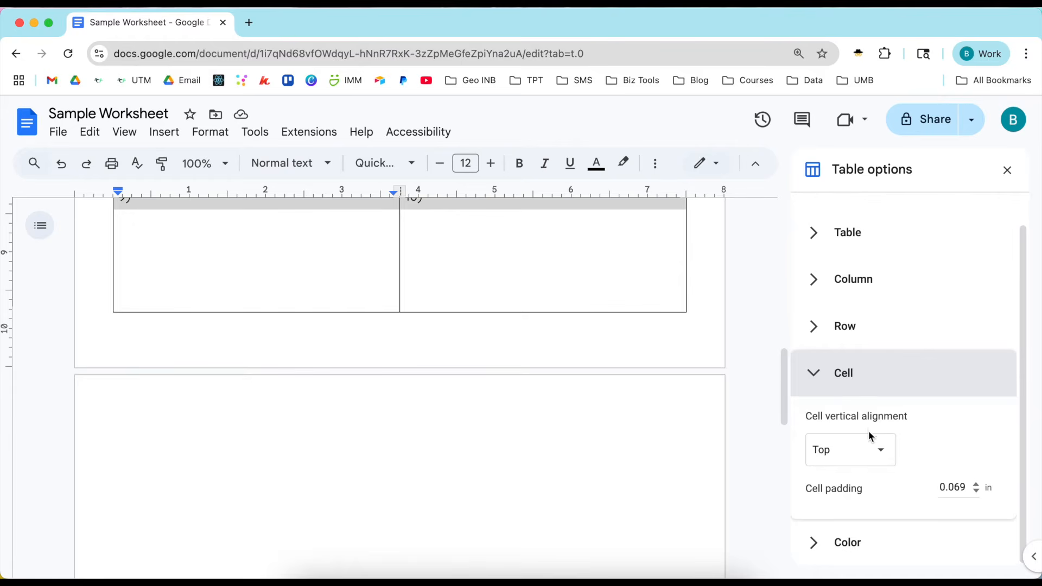
click(883, 452)
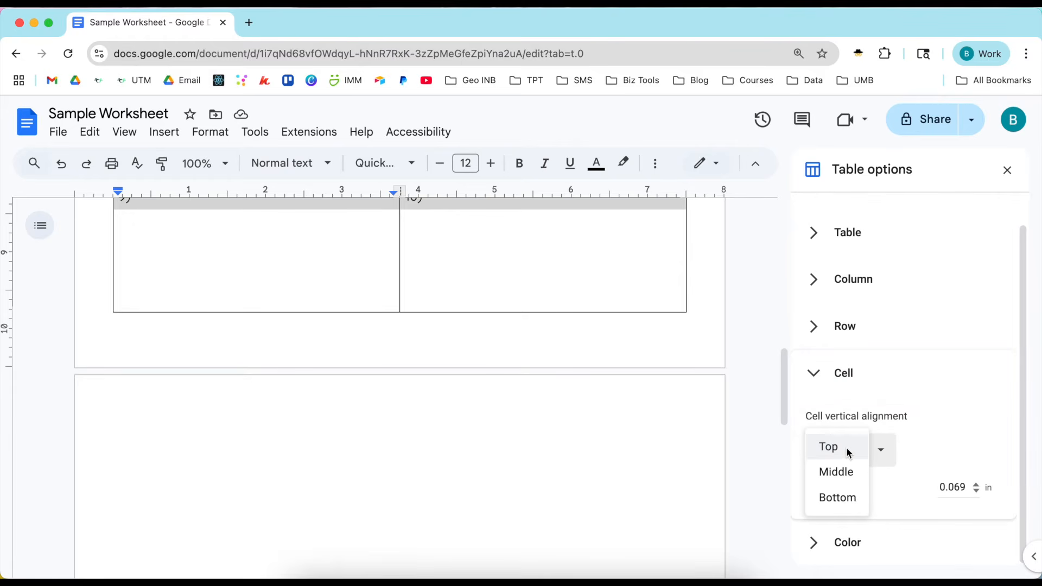
click(914, 453)
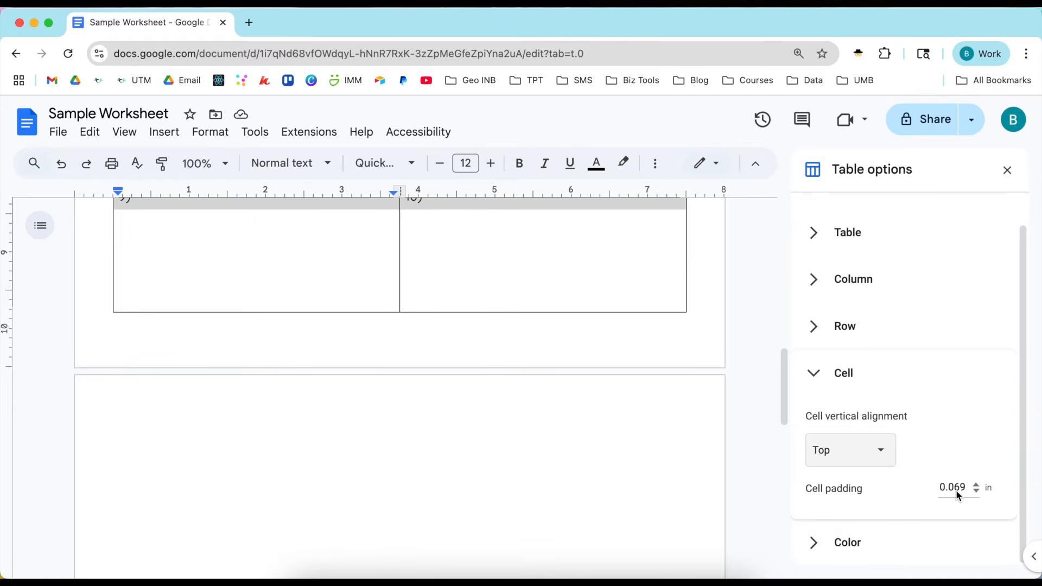
click(818, 375)
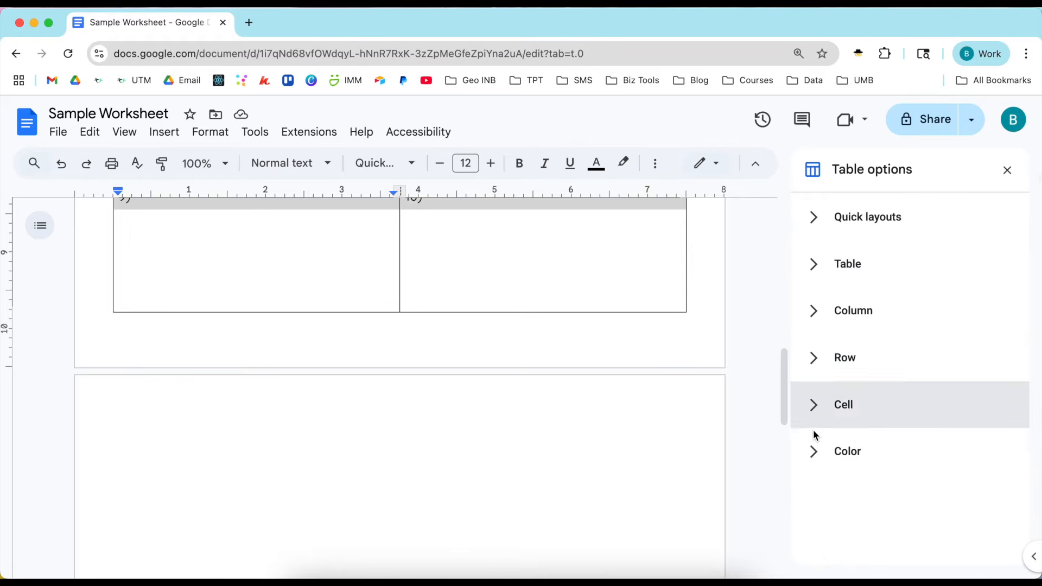
Set the table border width to 0.5 pt, keeping the border and cell background colours, and close the table options.
click(863, 450)
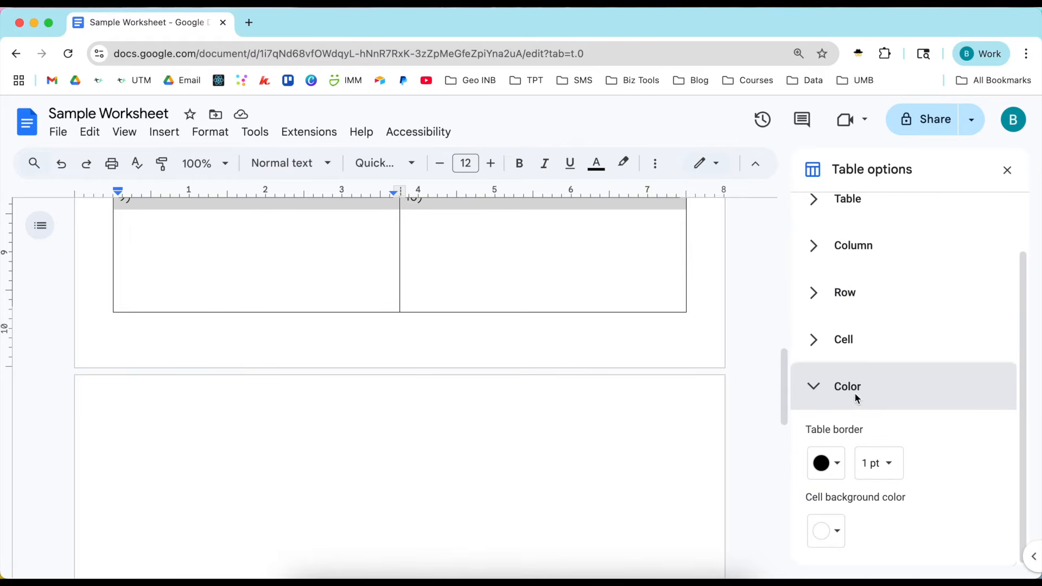
click(838, 464)
click(837, 465)
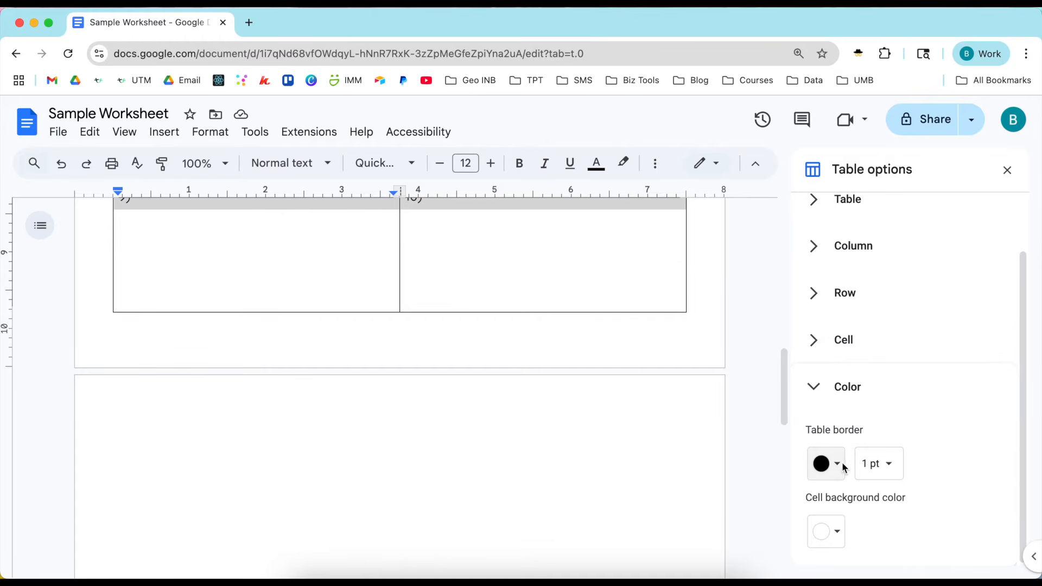
click(879, 464)
click(895, 413)
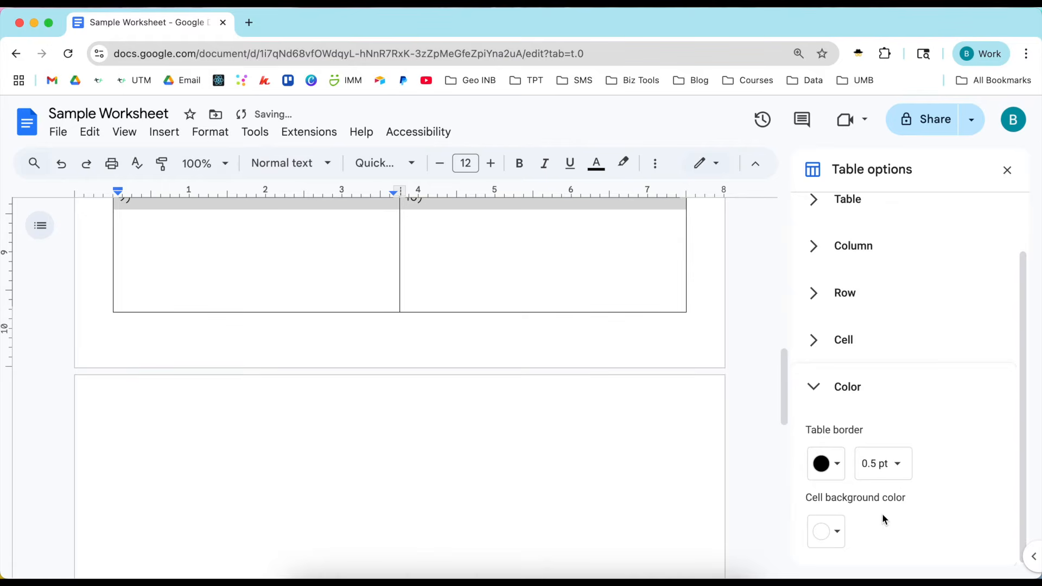
click(838, 531)
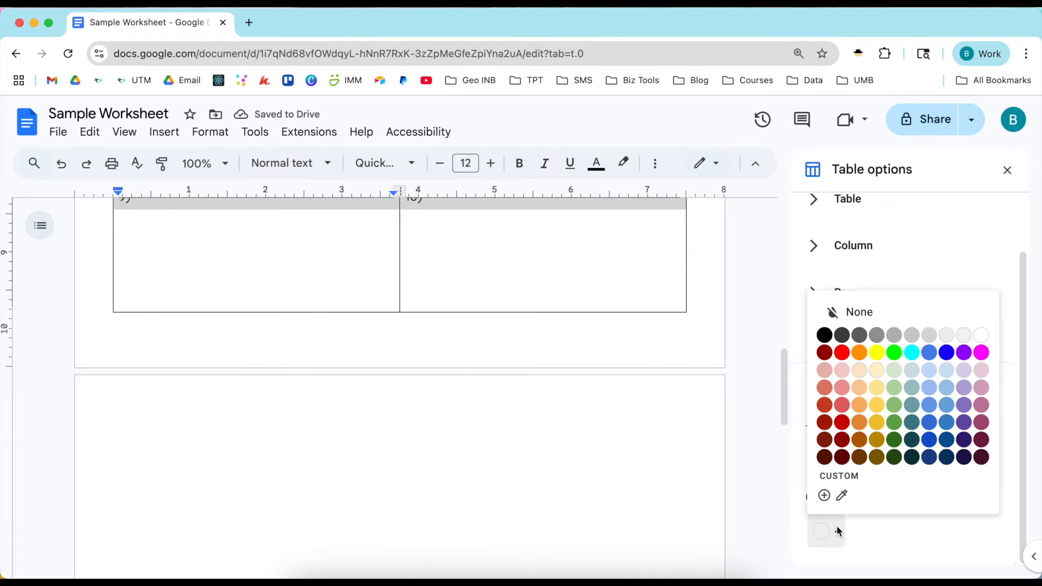
click(838, 532)
scroll(964, 340, up, 1)
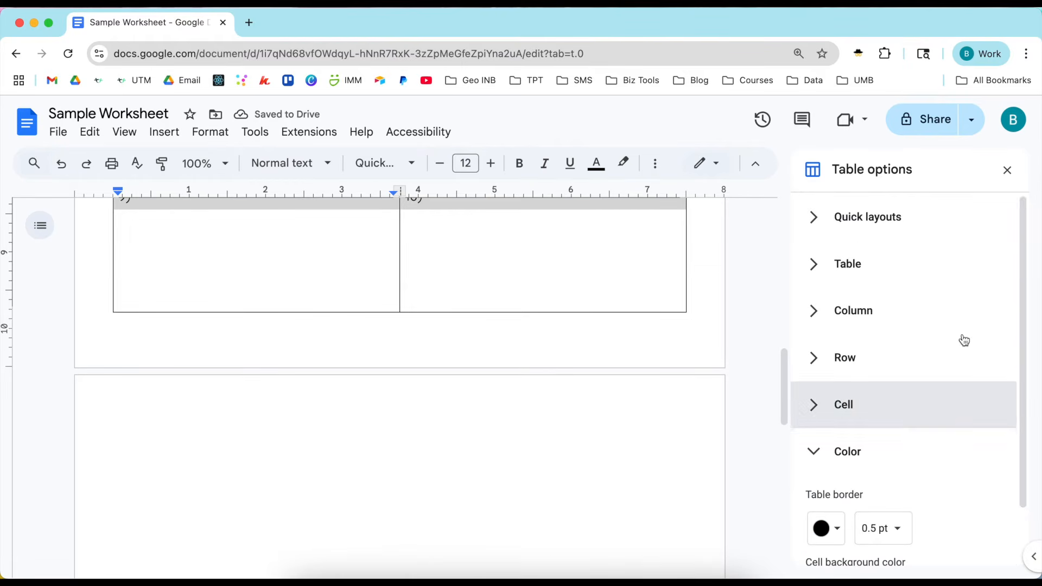
click(1010, 171)
Review the worksheet page from the name header down through the problem boxes.
scroll(684, 315, up, 10)
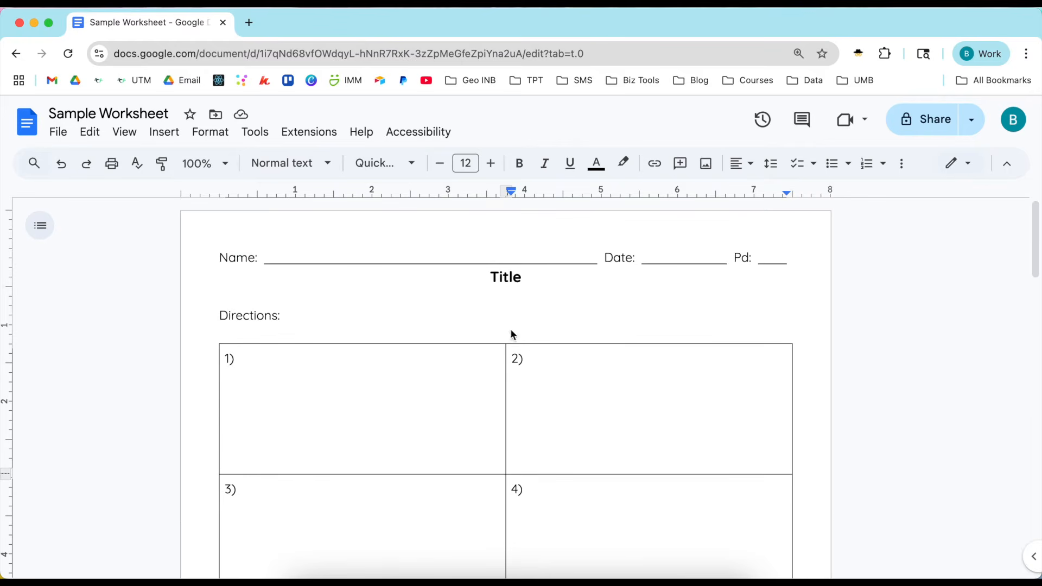
scroll(418, 456, down, 10)
scroll(418, 458, up, 10)
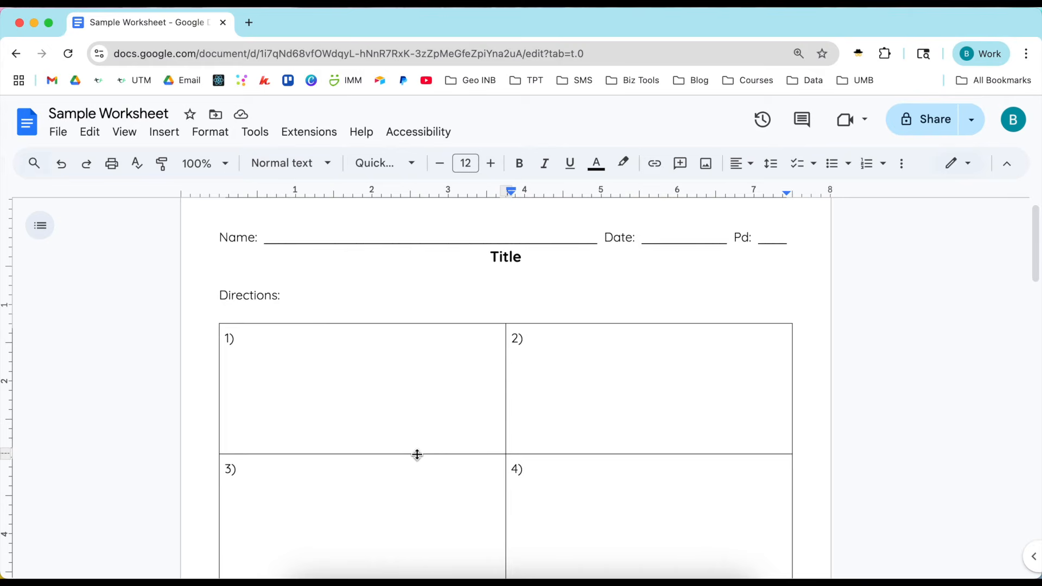
scroll(431, 448, down, 3)
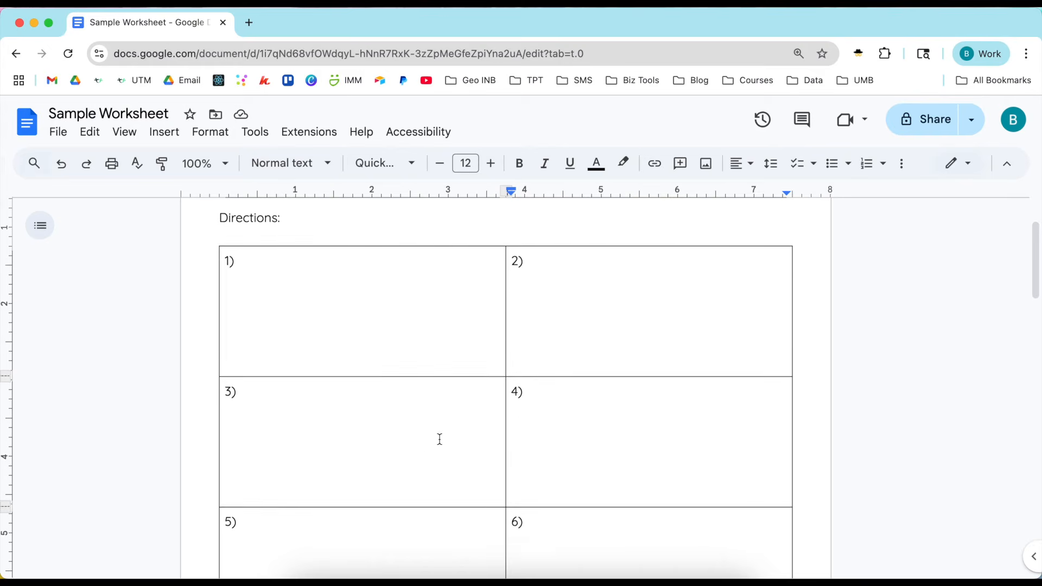
scroll(437, 438, up, 4)
mouse_move(440, 439)
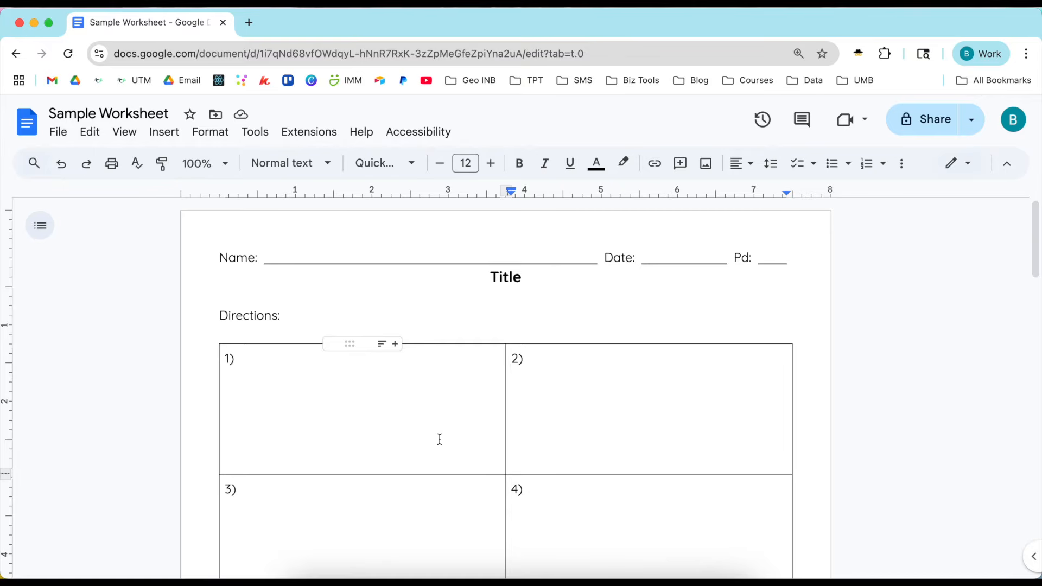
Rename the document to "Worksheet Template".
click(101, 120)
key(BackSpace)
key(BackSpace)
key(BackSpace)
key(BackSpace)
key(BackSpace)
key(BackSpace)
key(BackSpace)
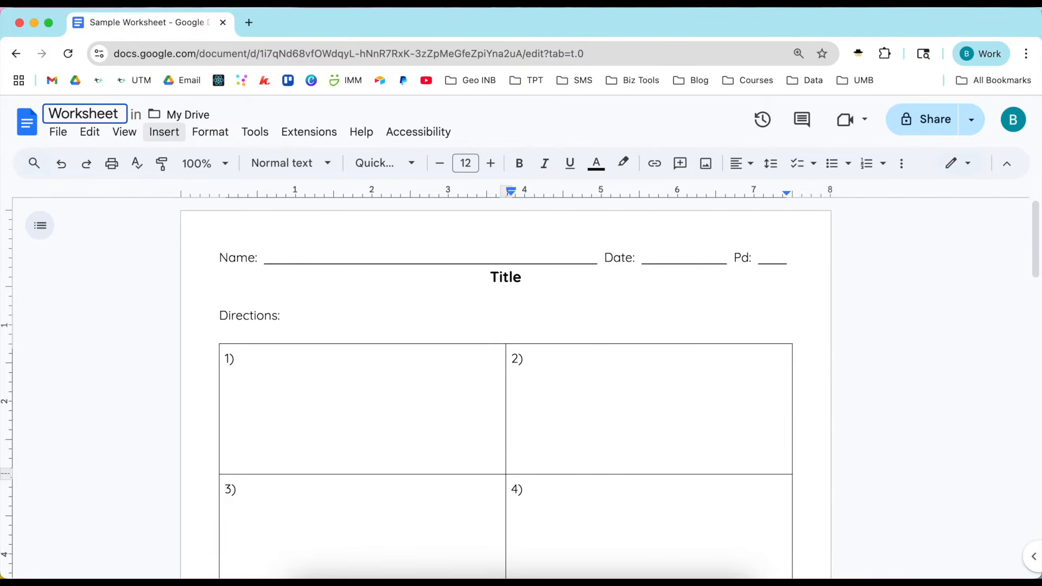
key(Right)
key(Right)
key(Right)
key(Right)
key(Right)
key(Right)
key(Right)
key(Right)
key(Right)
text(Template)
key(Return)
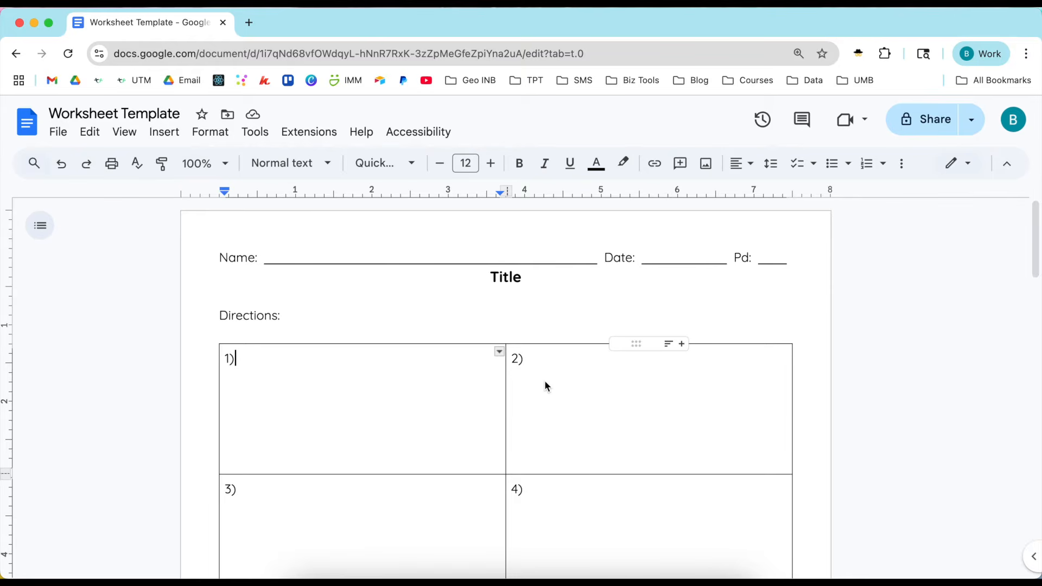
click(499, 353)
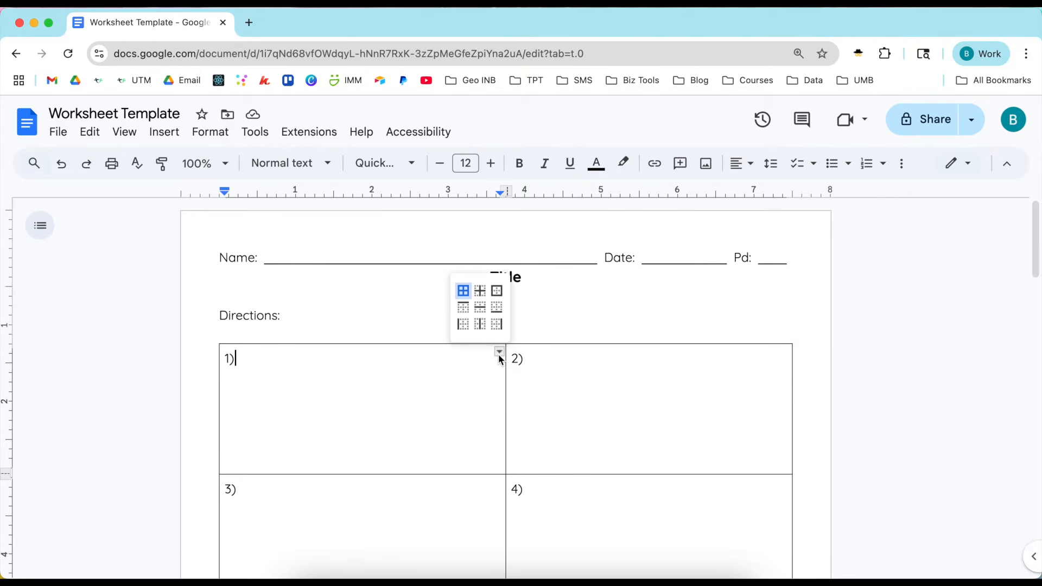
click(327, 379)
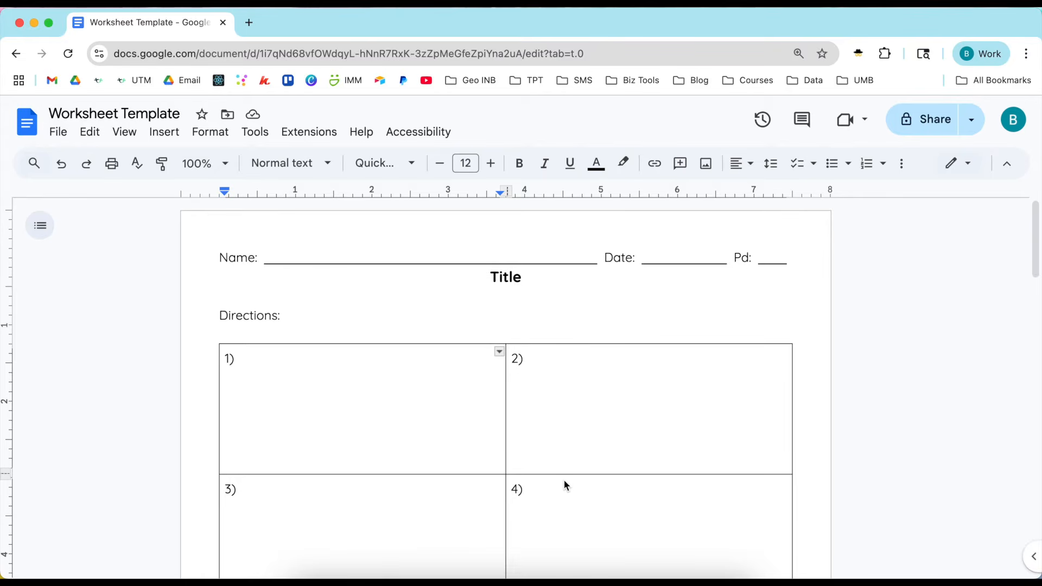
mouse_move(454, 359)
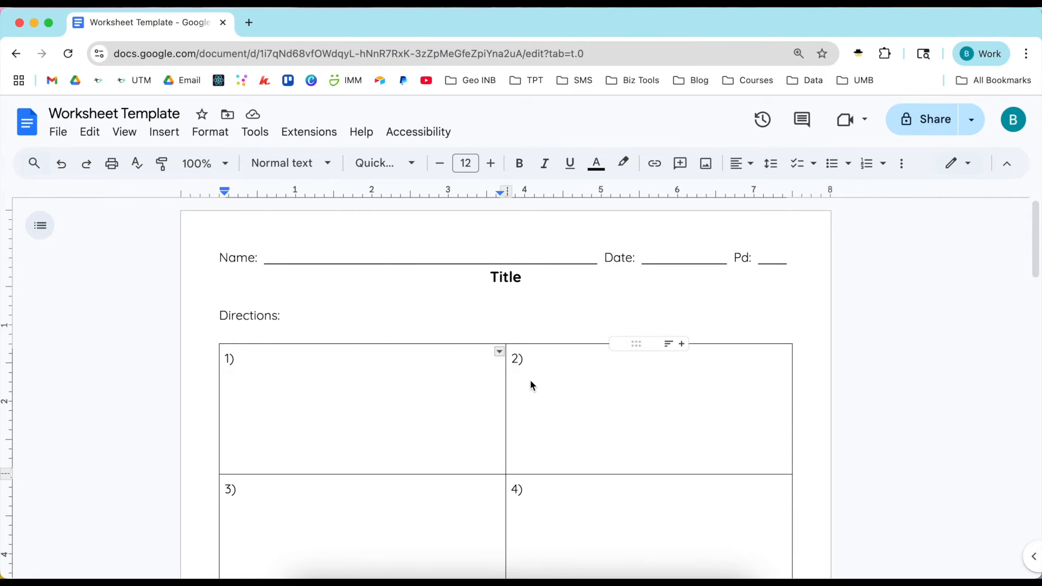
Set the border colour of all ten problem boxes in the table to white.
click(205, 163)
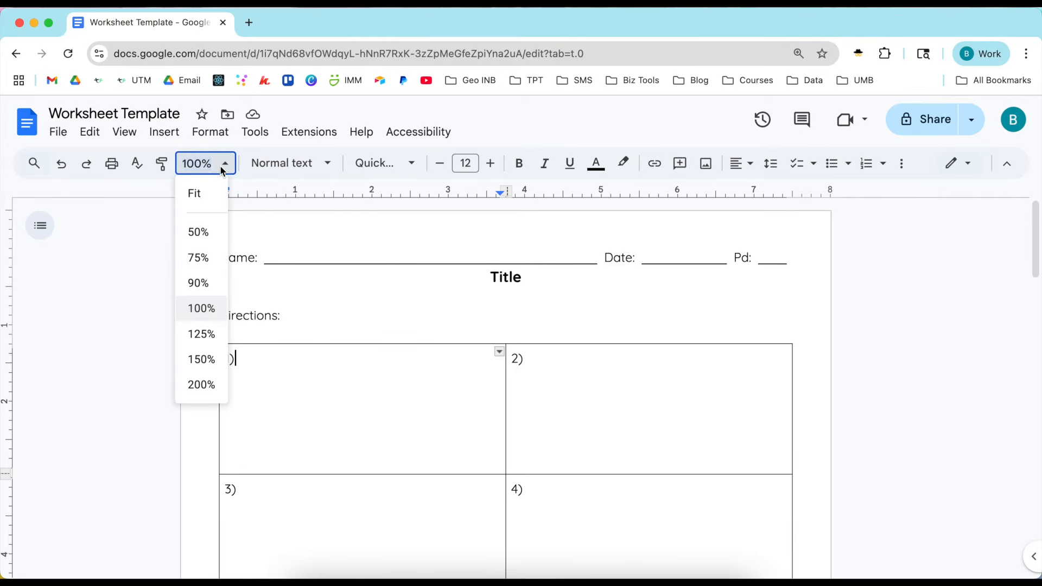
click(209, 242)
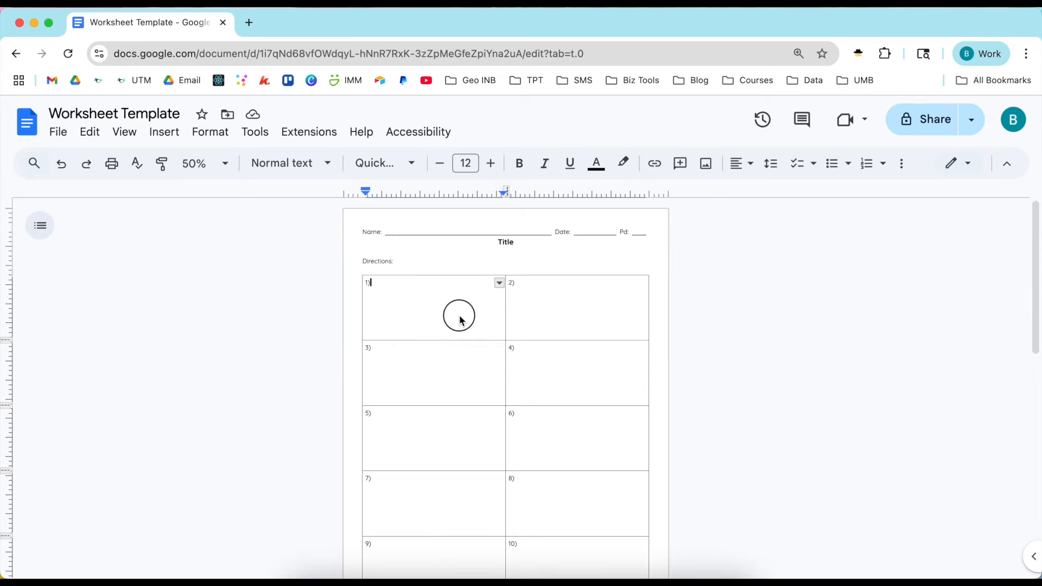
scroll(459, 315, down, 2)
drag(461, 283, 618, 522)
click(642, 237)
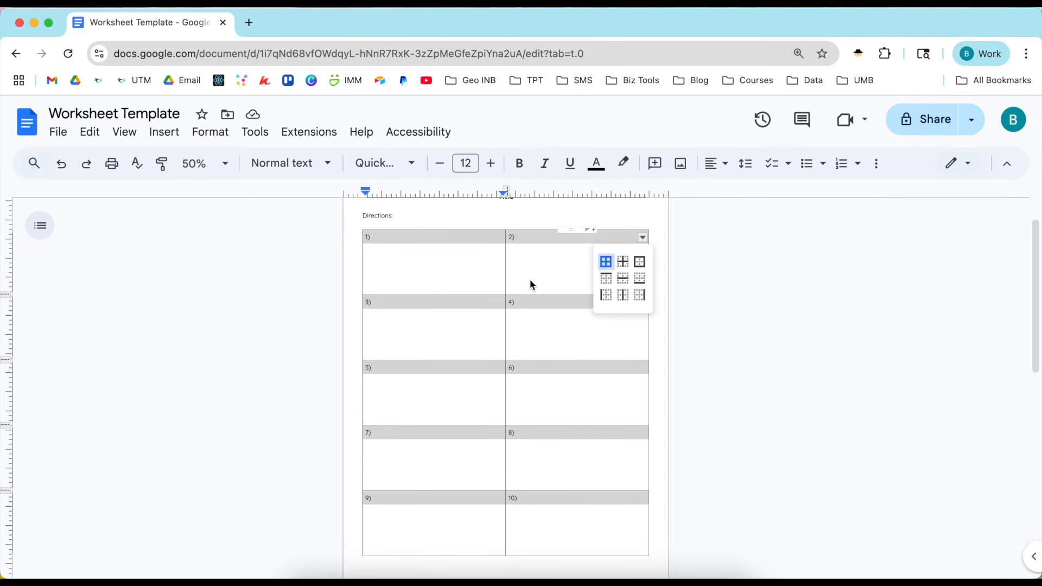
click(877, 163)
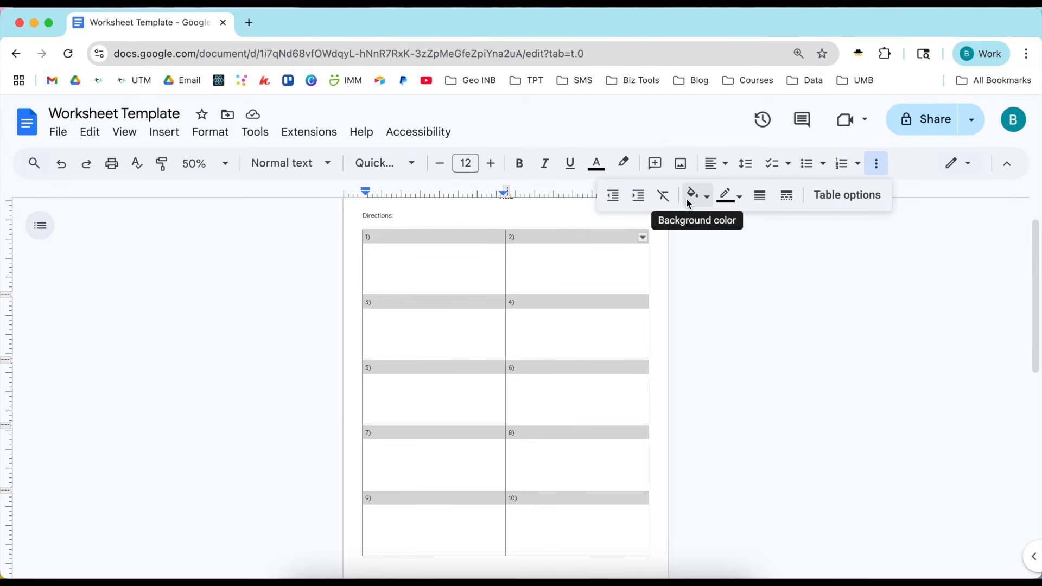
click(741, 199)
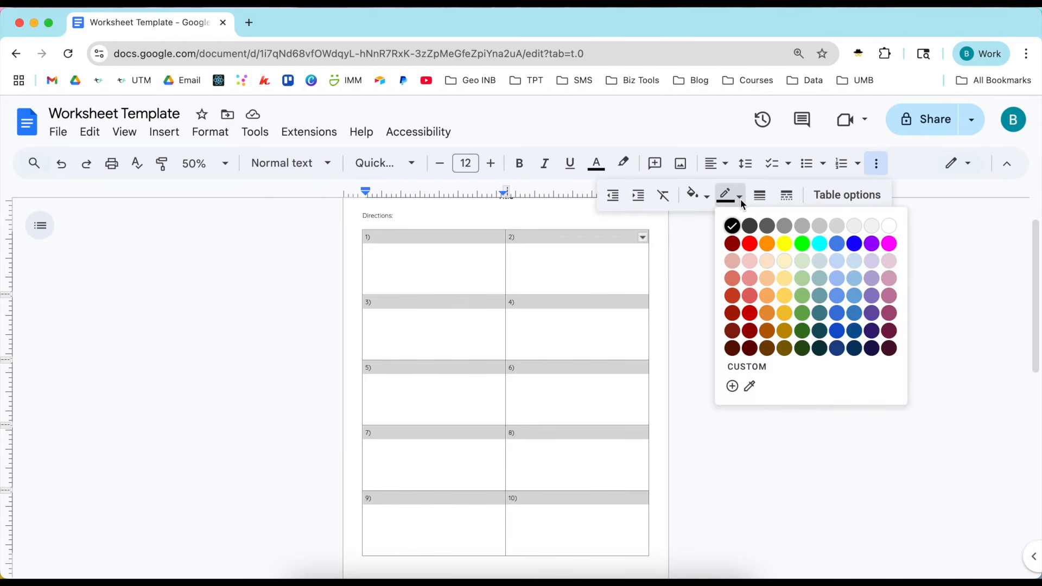
click(889, 226)
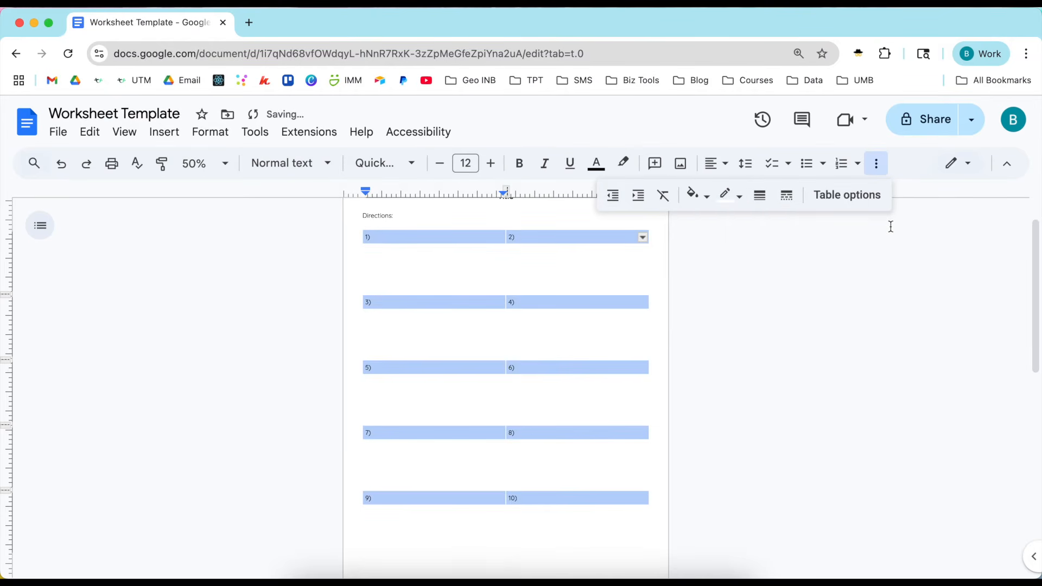
Return the borders of the whole problem table to black.
click(516, 337)
drag(442, 249, 529, 538)
click(877, 163)
click(730, 195)
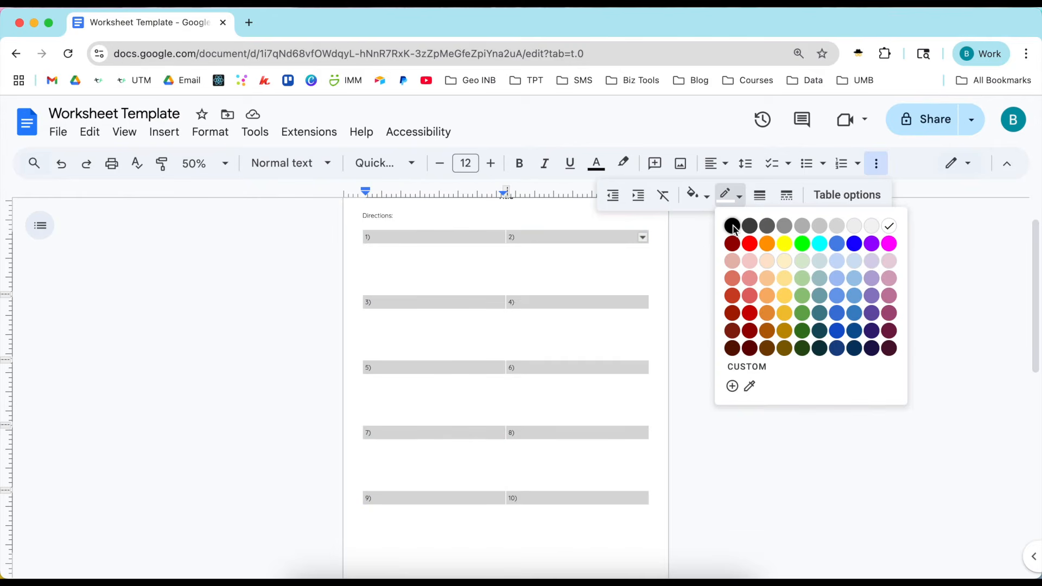
click(733, 226)
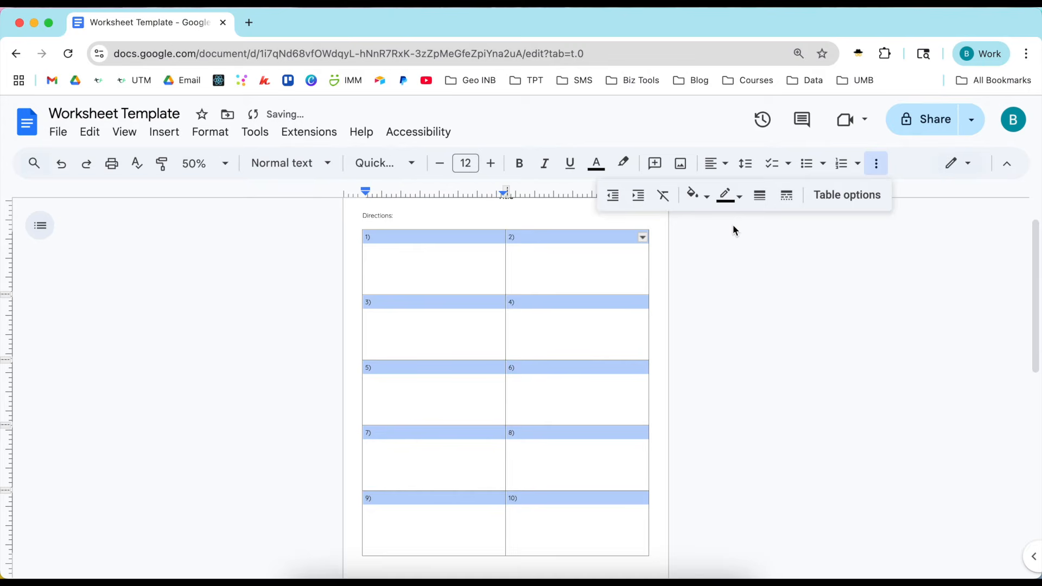
Change the border dash style of all the problem boxes to dotted.
click(760, 195)
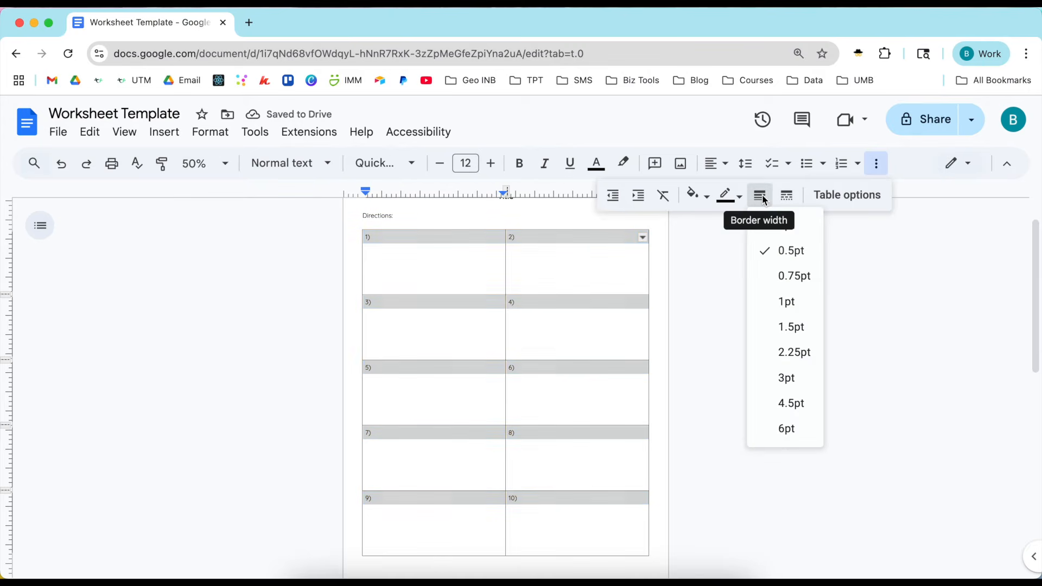
click(793, 197)
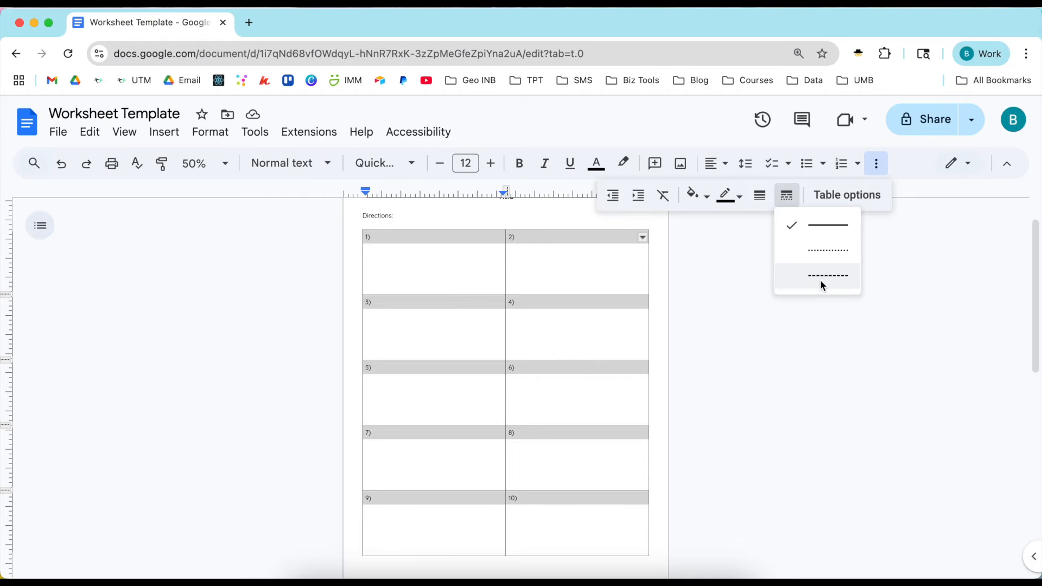
click(829, 252)
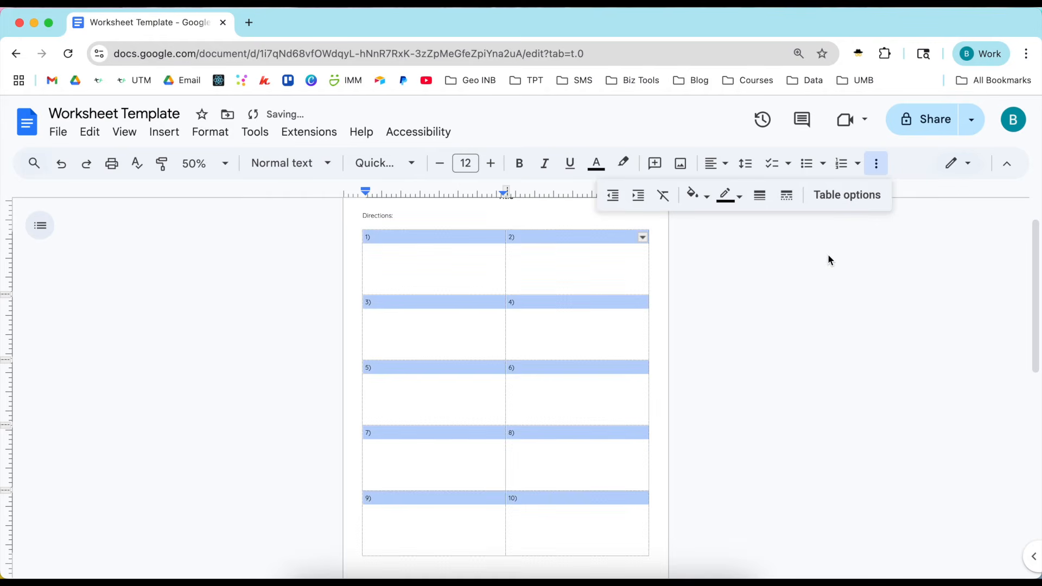
click(766, 313)
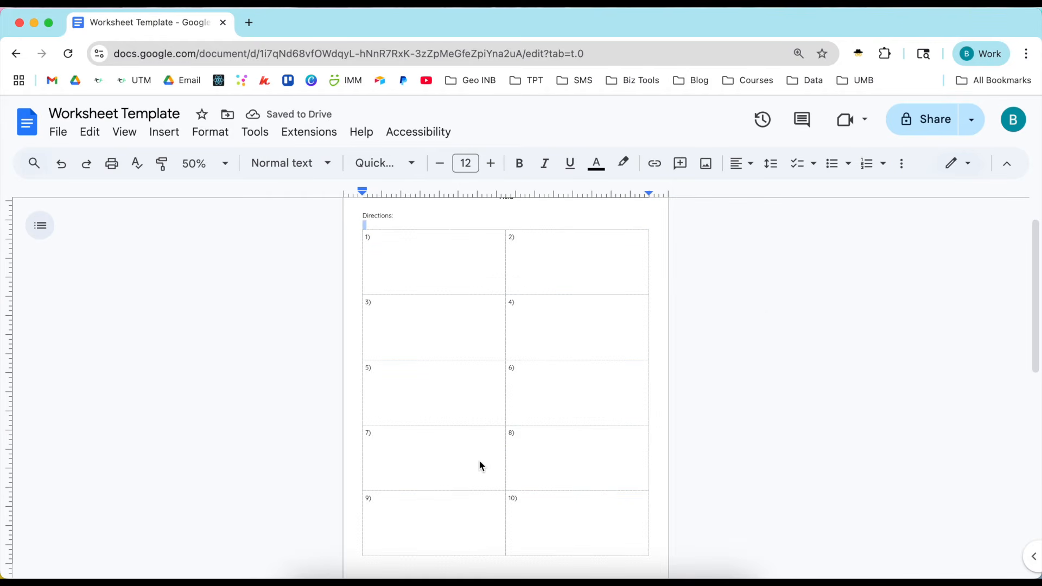
Select all ten problem boxes again and return their border dash style to a solid line.
click(457, 278)
drag(453, 273, 573, 557)
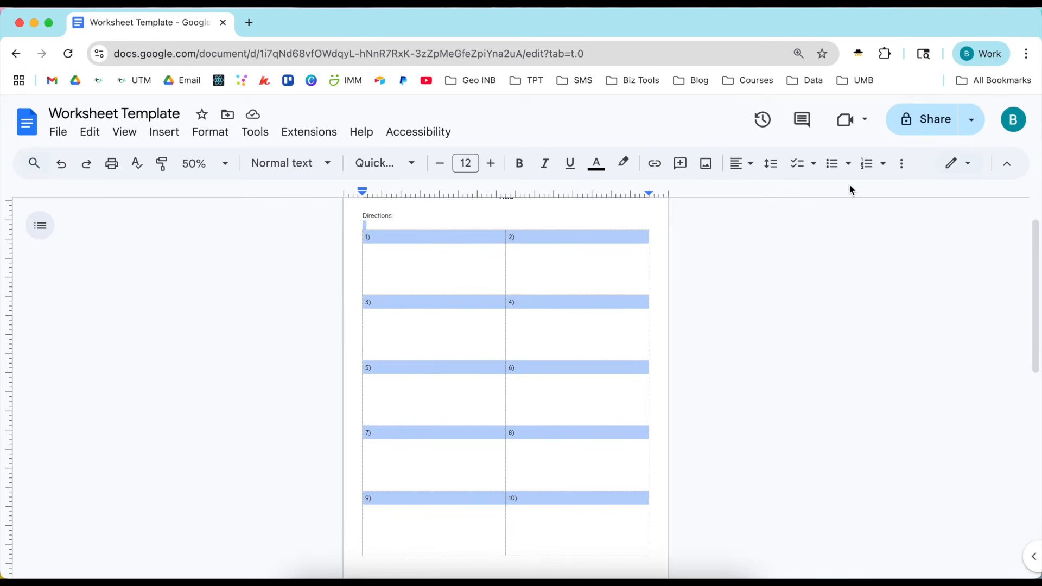
click(902, 164)
click(551, 372)
click(463, 293)
drag(463, 265, 582, 532)
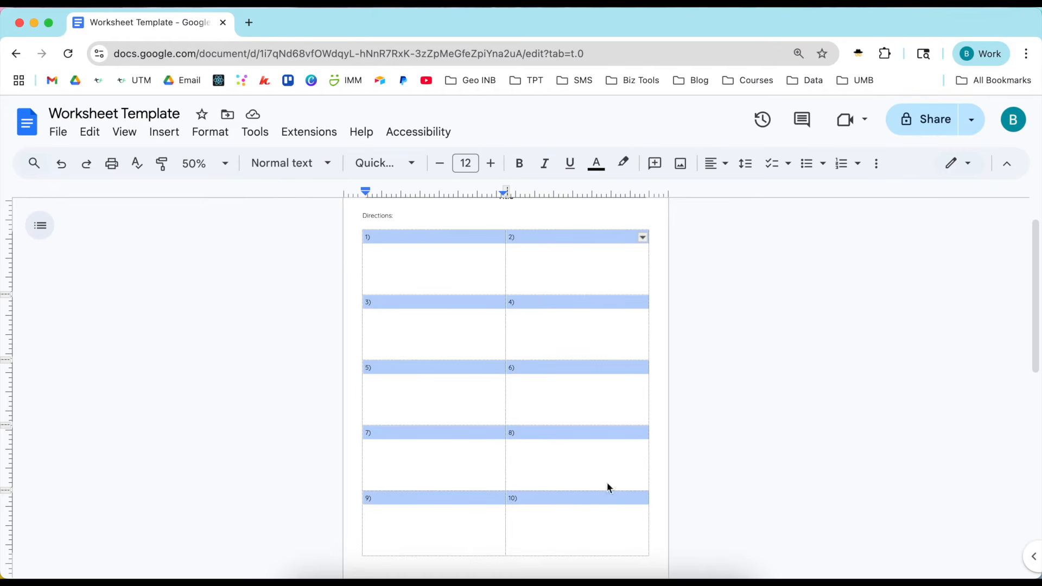
click(876, 163)
click(786, 195)
click(808, 227)
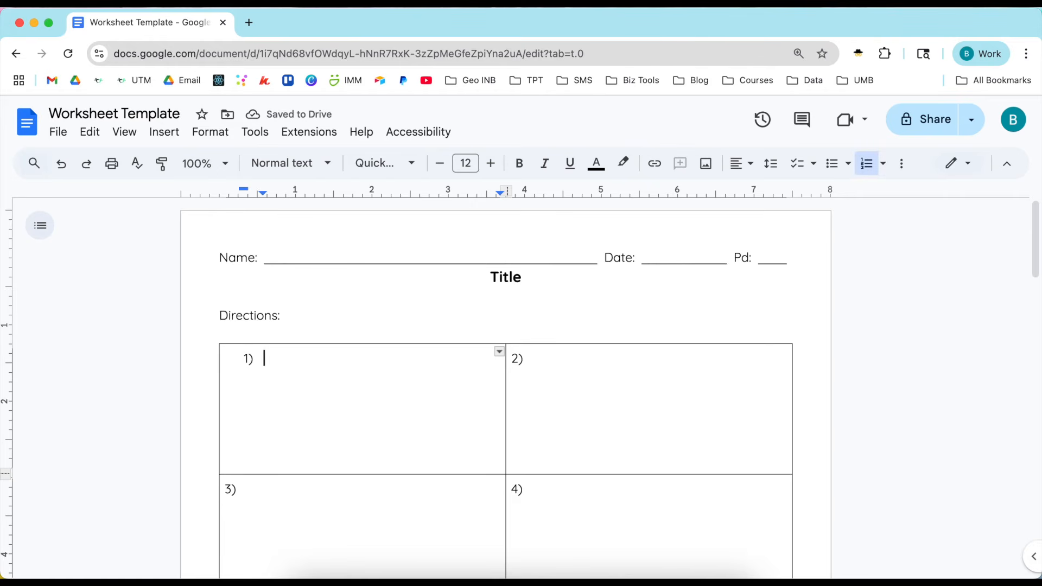
Undo the automatic list formatting in problem box 1 and enter the equation "5x + 1 = 26" after its number.
key(super+z)
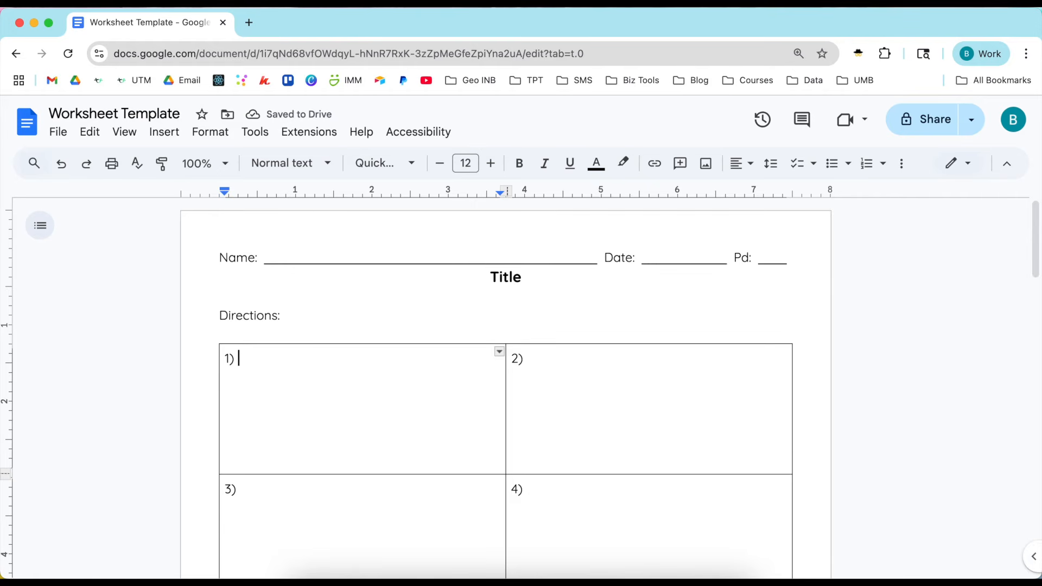
text(5x + 1 = 26)
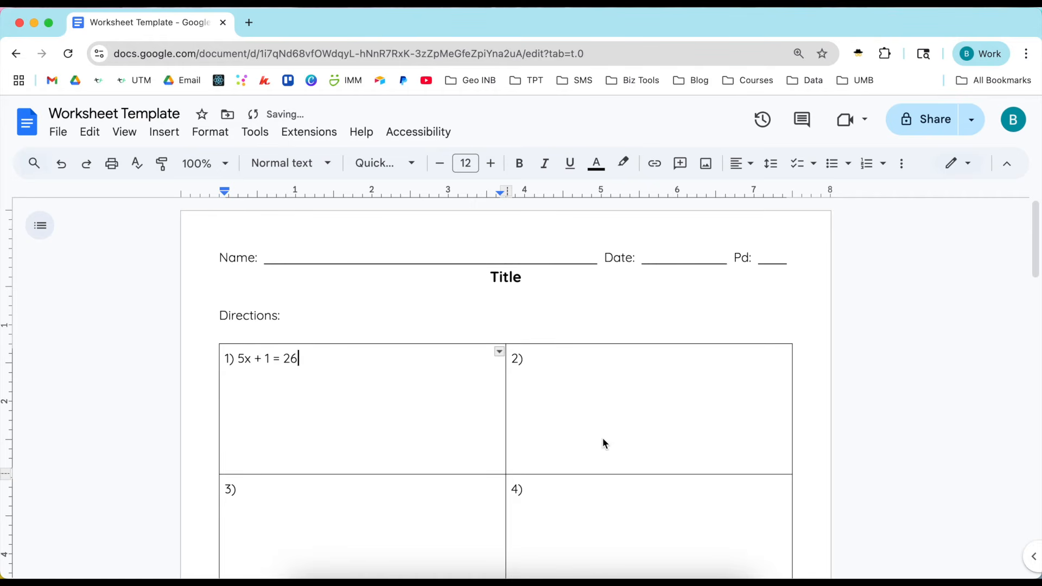
double_click(581, 369)
click(573, 360)
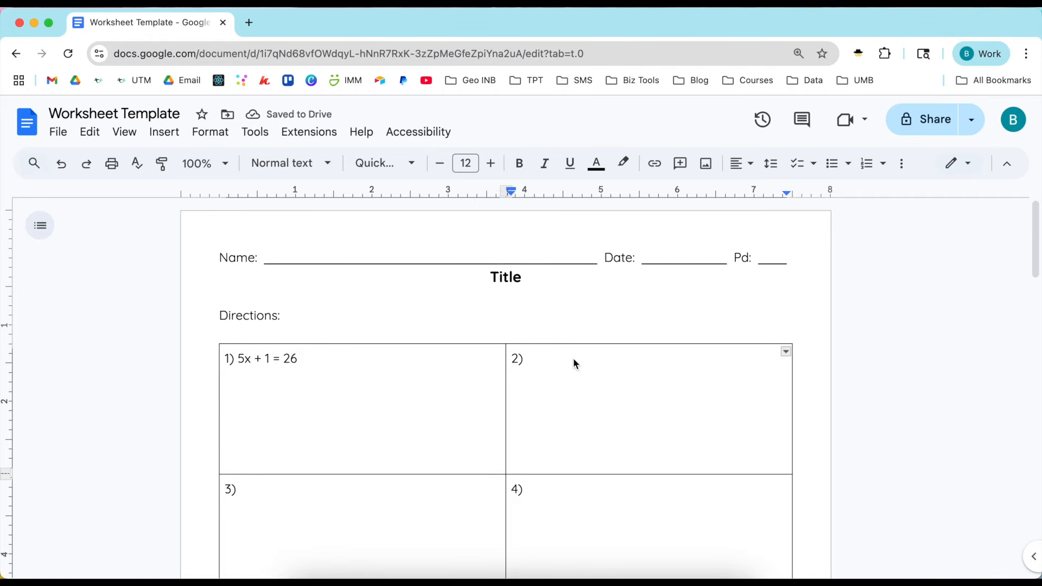
key(BackSpace)
click(563, 492)
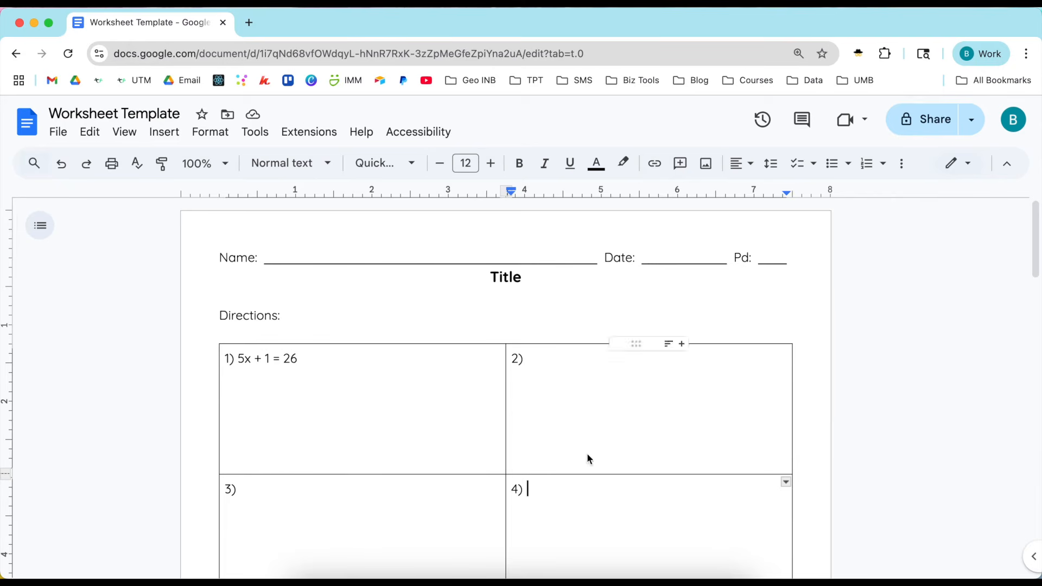
Place the cursor in problem box 2 and search the Google Workspace Marketplace add-ons for "Math Equations".
click(568, 362)
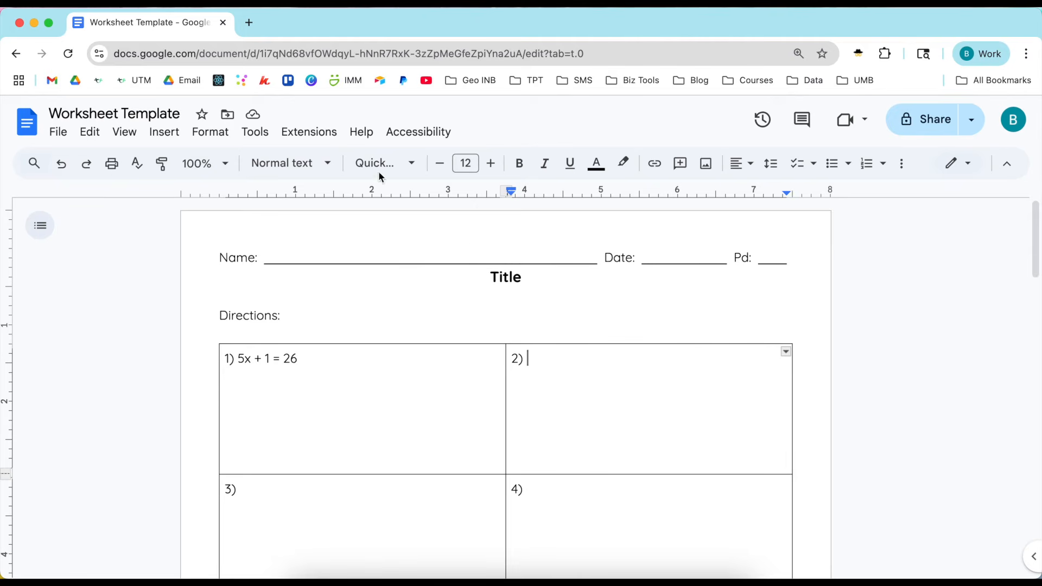
click(332, 133)
mouse_move(335, 158)
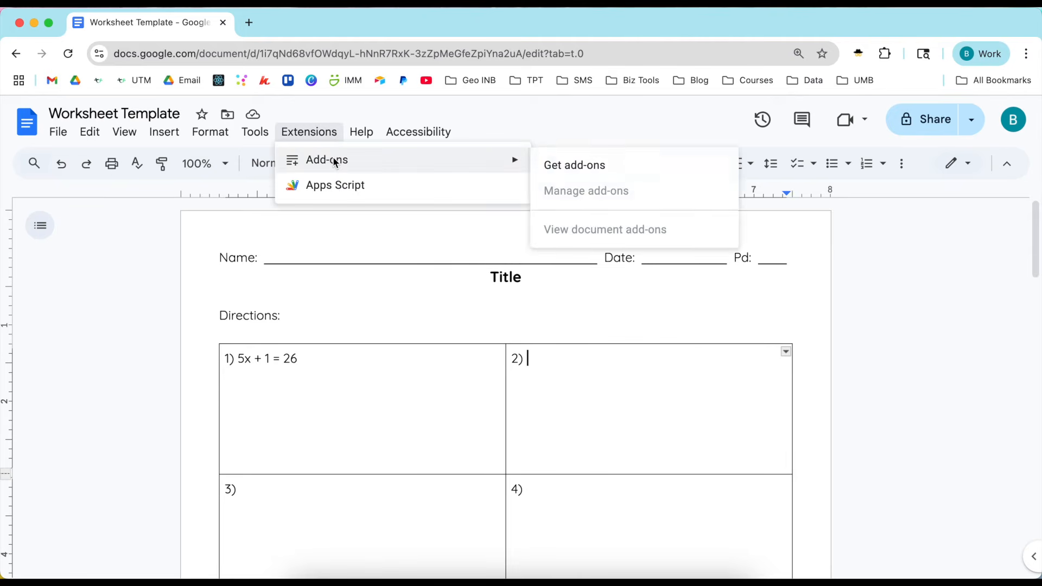
click(613, 168)
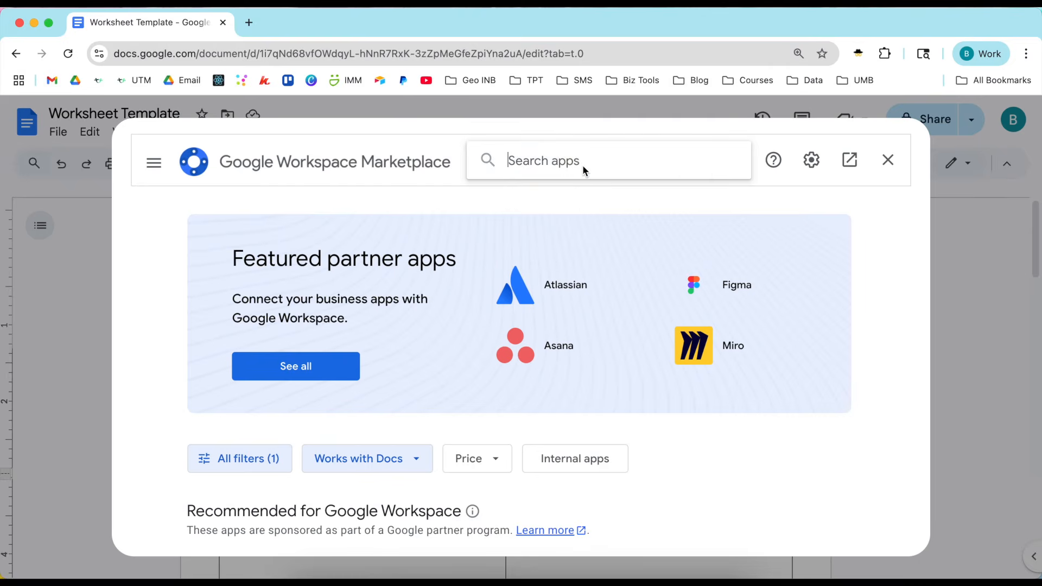
text(equatio)
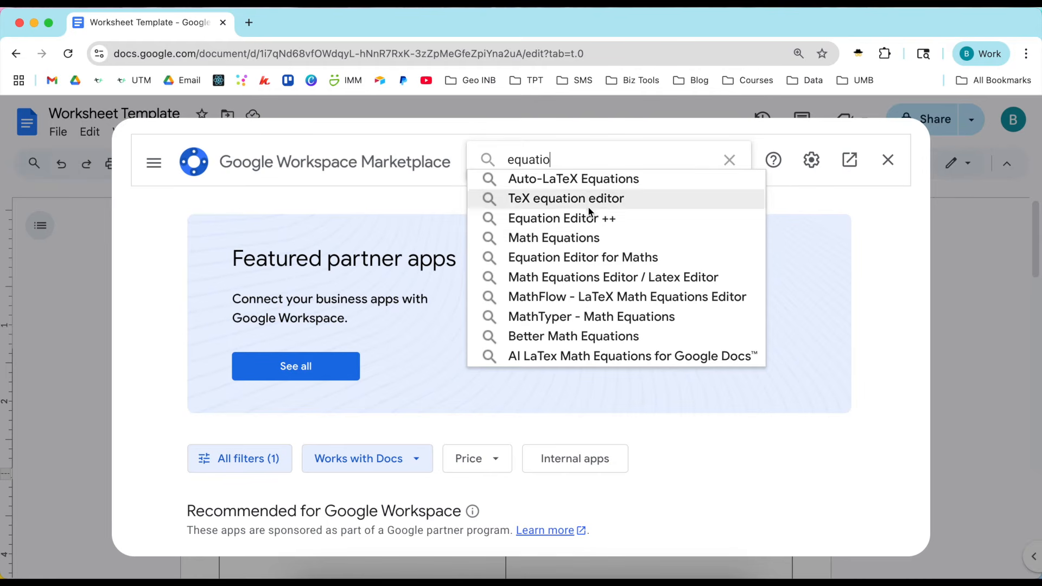
click(591, 239)
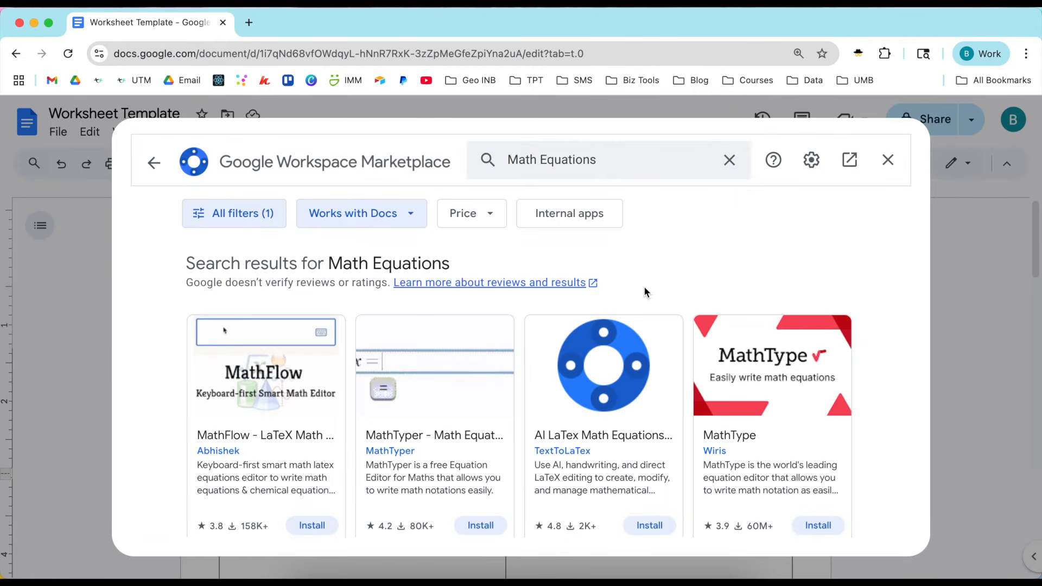
Look through the Math Equations add-on results for equation editors that work with Docs.
scroll(797, 262, down, 1)
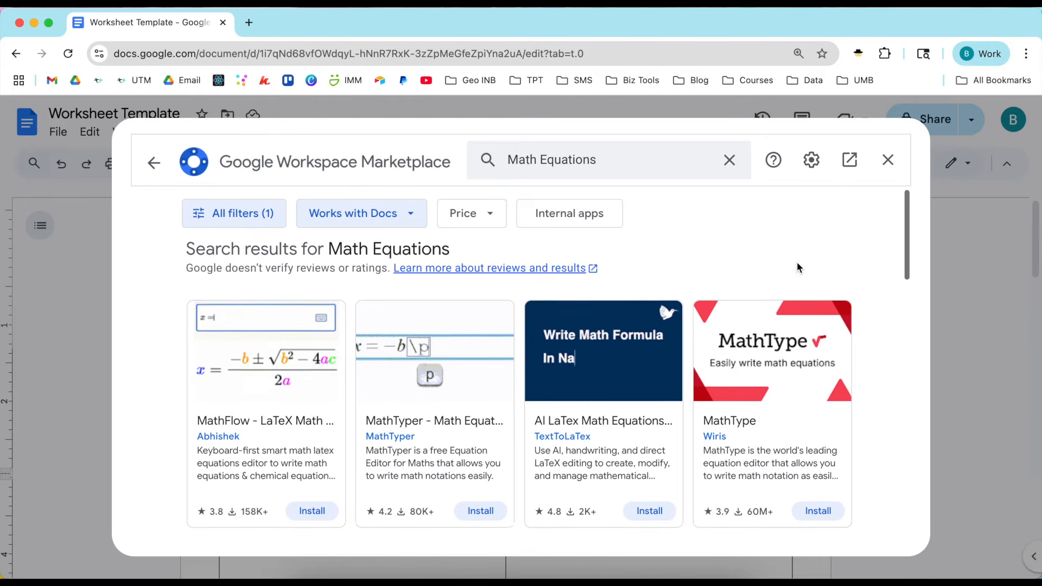
scroll(797, 262, down, 1)
scroll(797, 261, up, 2)
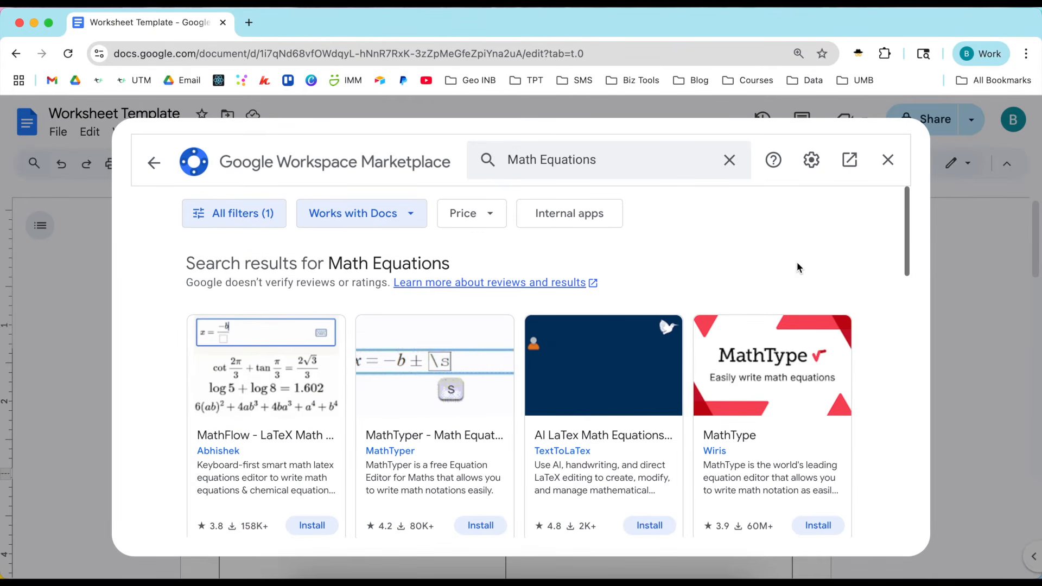
scroll(797, 262, down, 5)
scroll(797, 262, down, 1)
scroll(798, 265, down, 2)
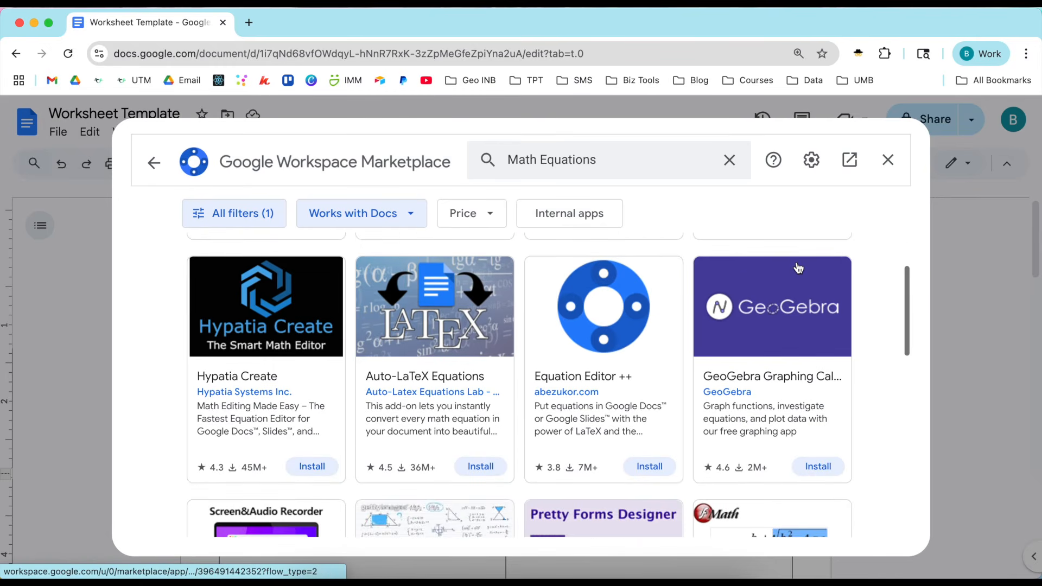
scroll(798, 267, down, 1)
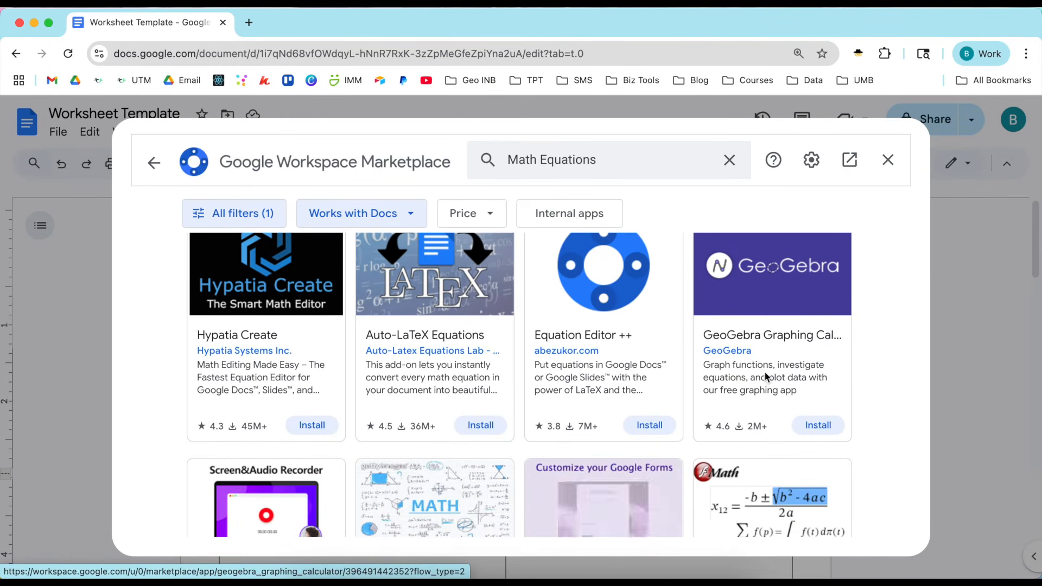
scroll(765, 377, down, 3)
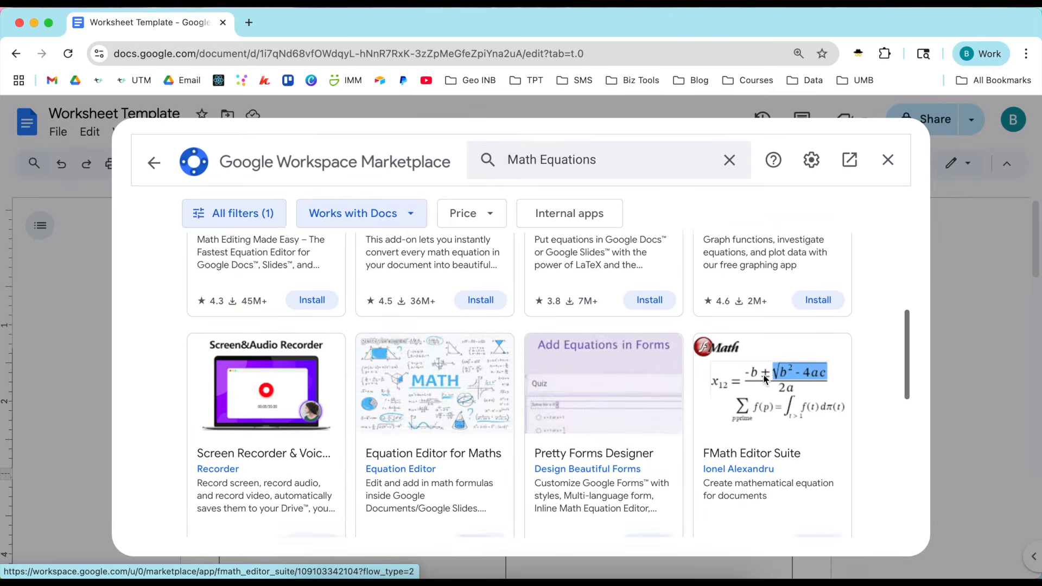
scroll(765, 378, down, 2)
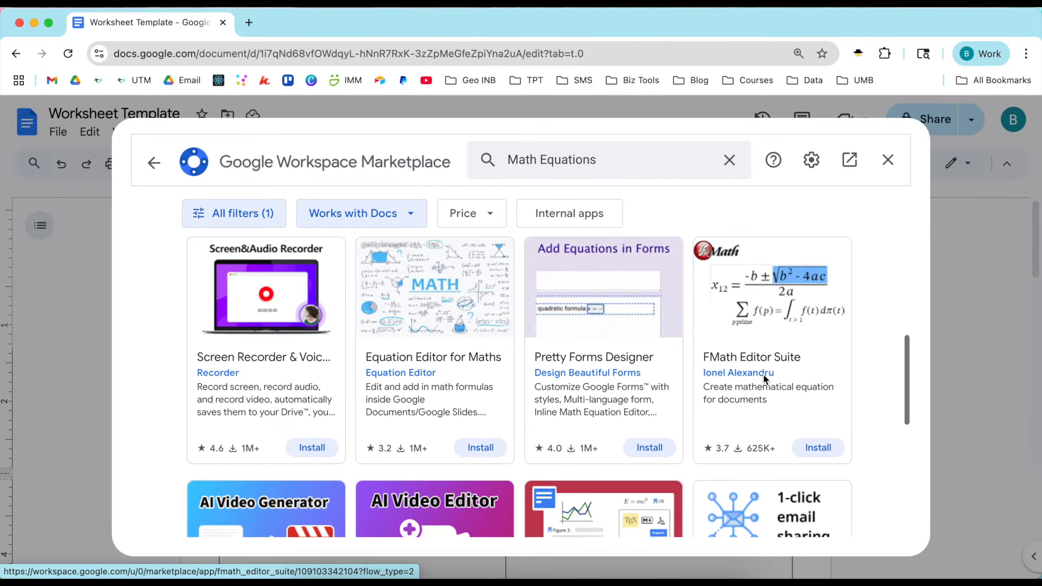
scroll(766, 378, down, 2)
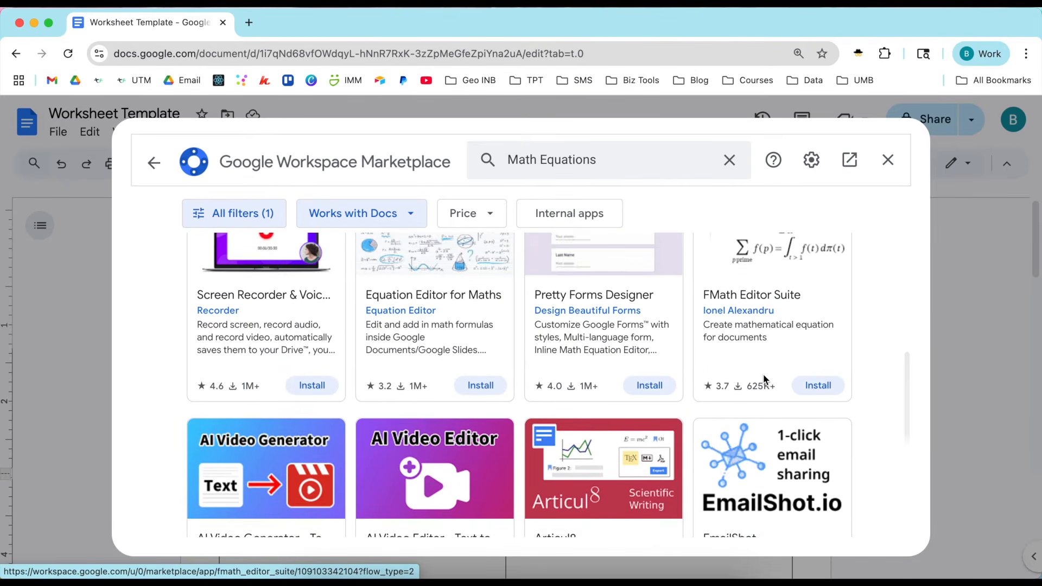
scroll(764, 378, down, 5)
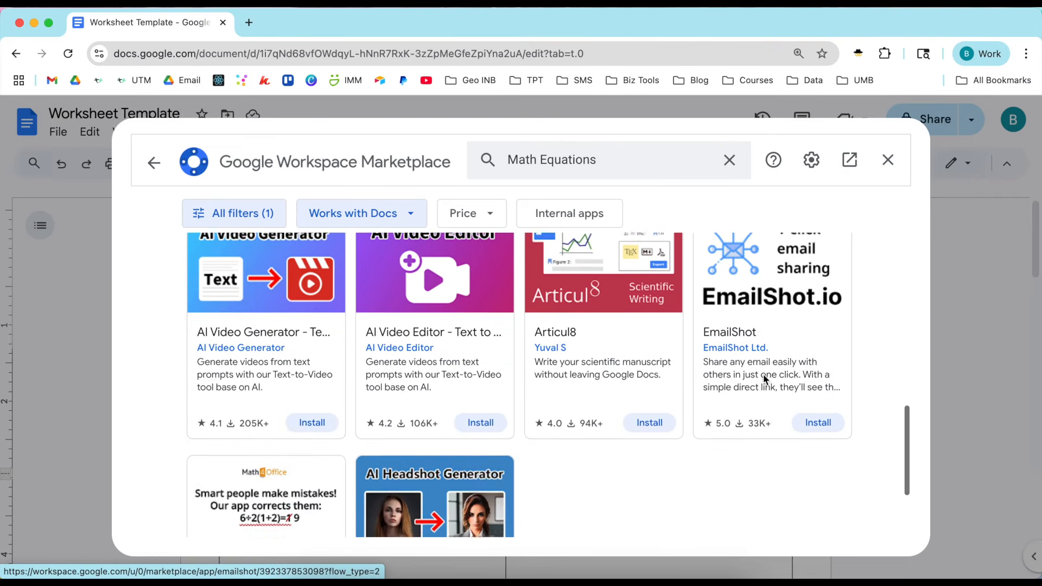
Go back through the Math Equations results and compare the equation editors' descriptions, ratings and install counts.
scroll(766, 379, down, 3)
scroll(764, 378, up, 8)
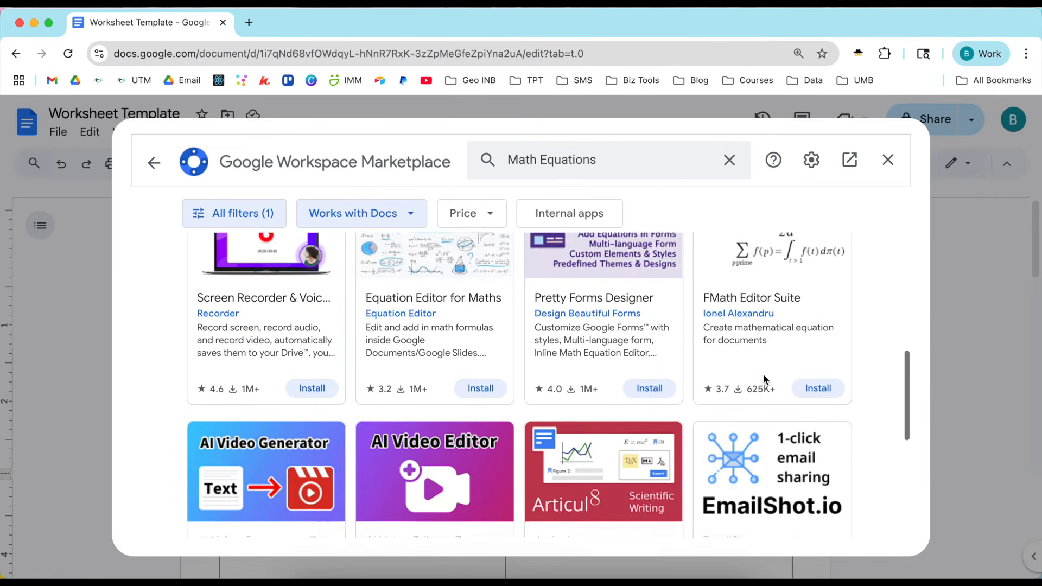
scroll(764, 373, up, 2)
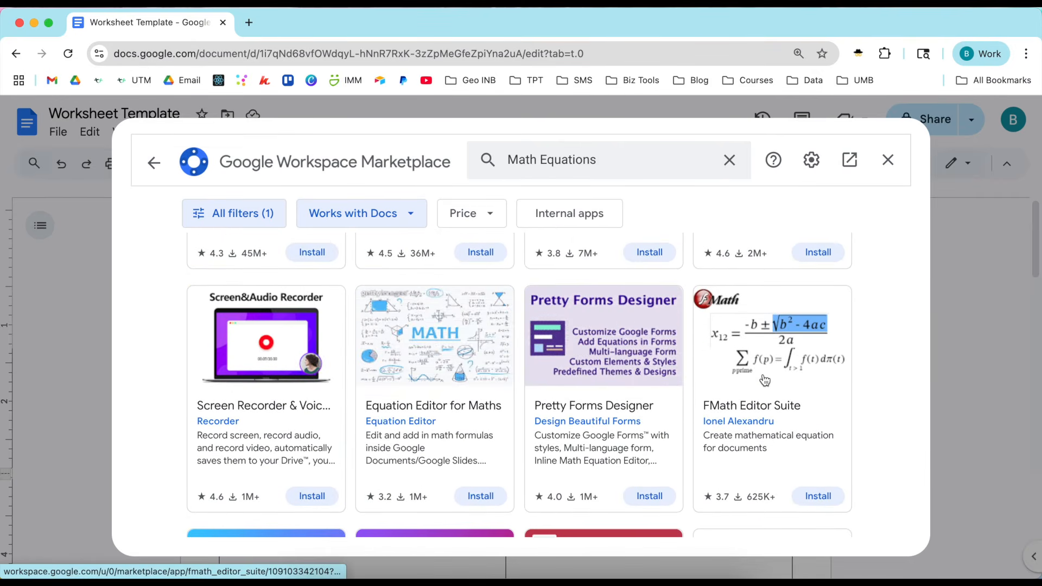
scroll(765, 380, up, 1)
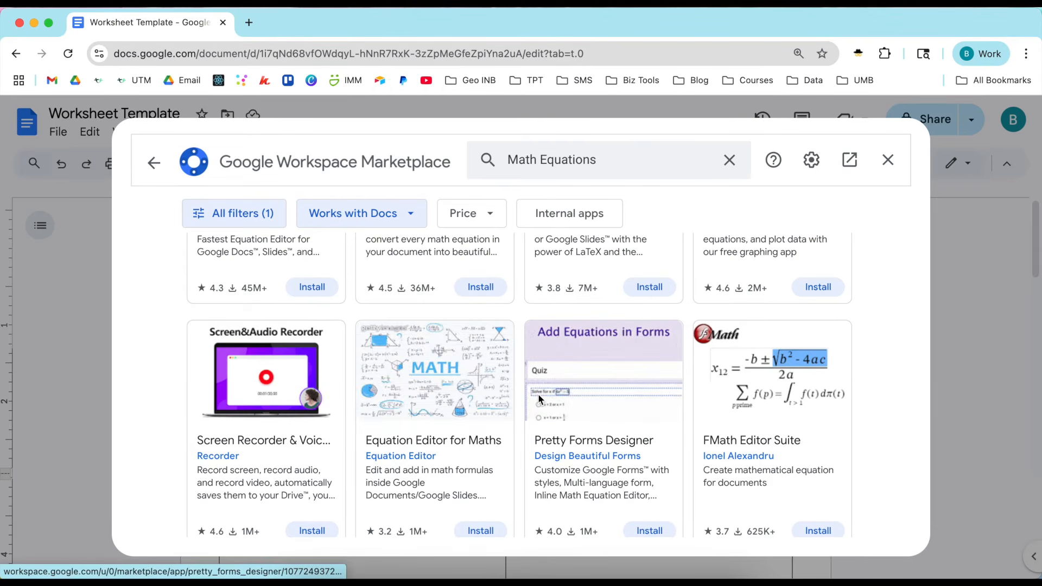
scroll(516, 362, up, 5)
scroll(517, 362, up, 3)
scroll(475, 410, up, 4)
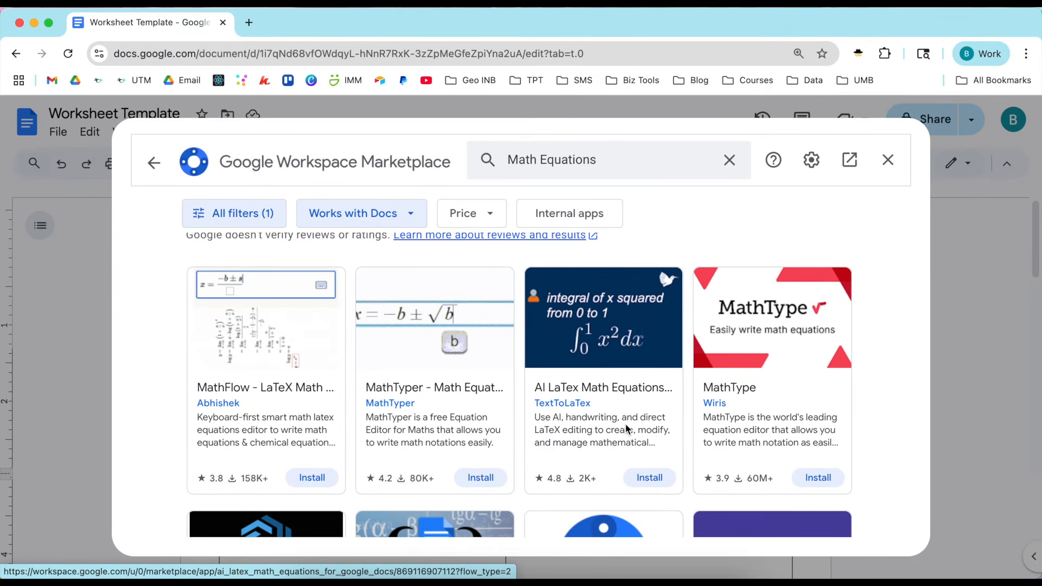
scroll(626, 428, down, 3)
scroll(626, 429, down, 3)
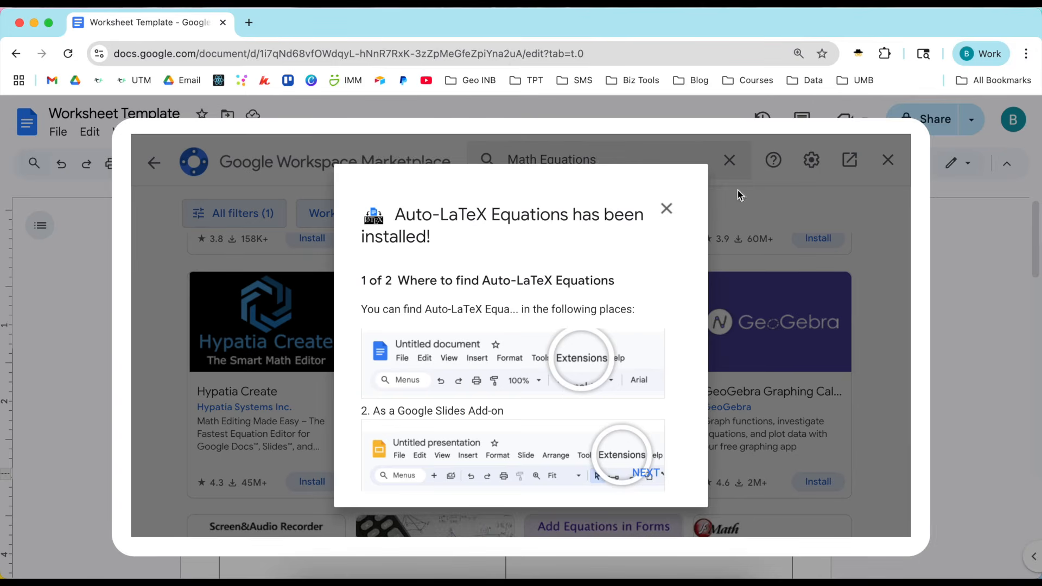
Dismiss the Auto-LaTeX Equations installation notice, leave the Marketplace and start the Auto-LaTeX Equations add-on in the document.
click(666, 212)
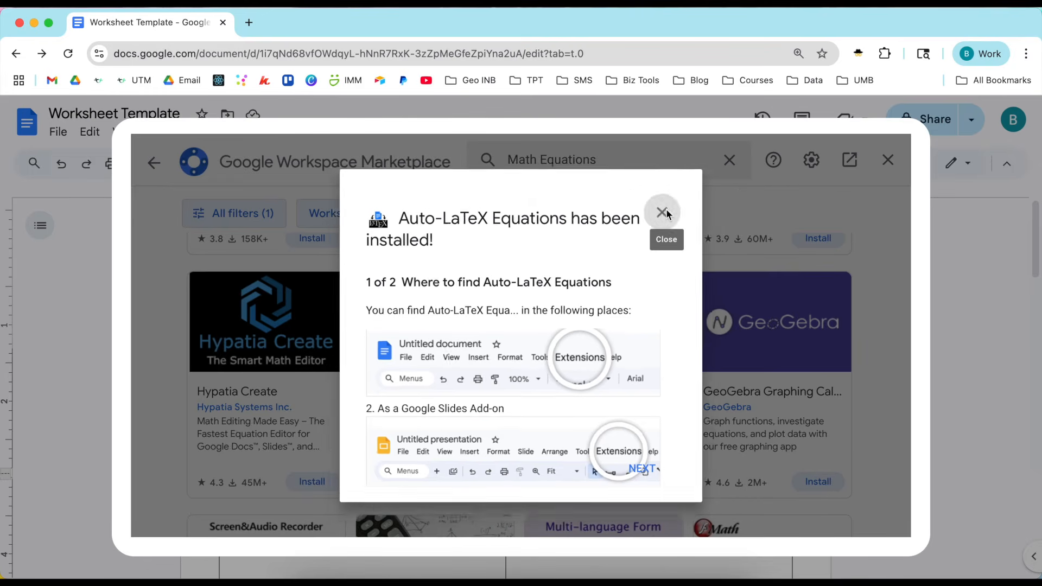
click(888, 159)
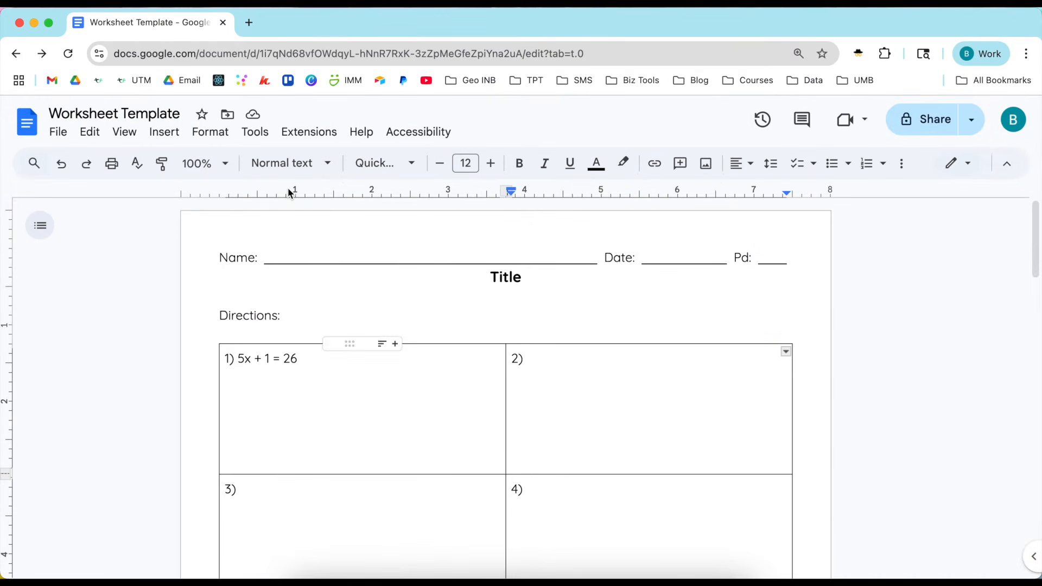
click(318, 132)
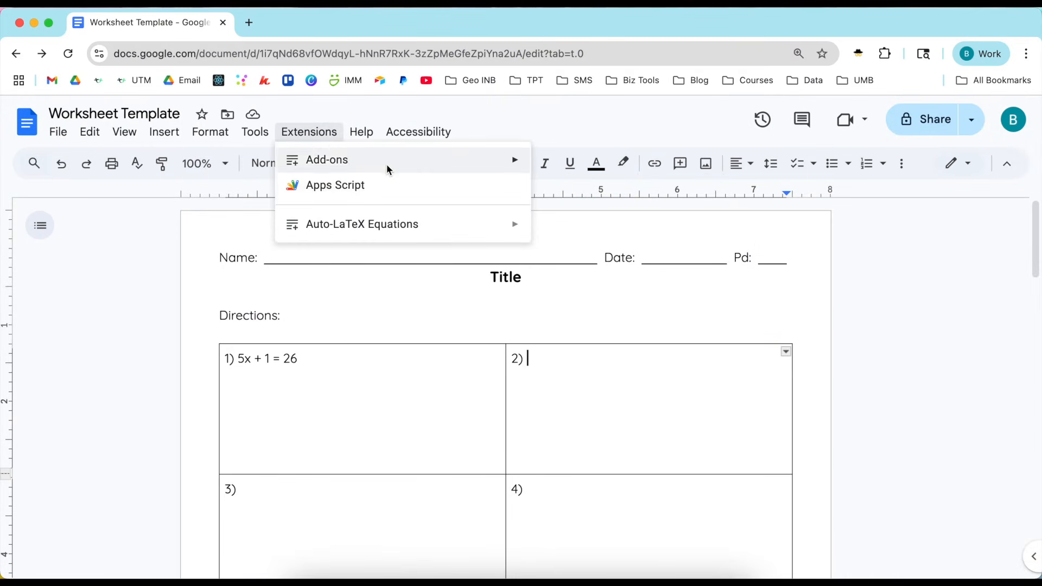
mouse_move(472, 225)
click(550, 228)
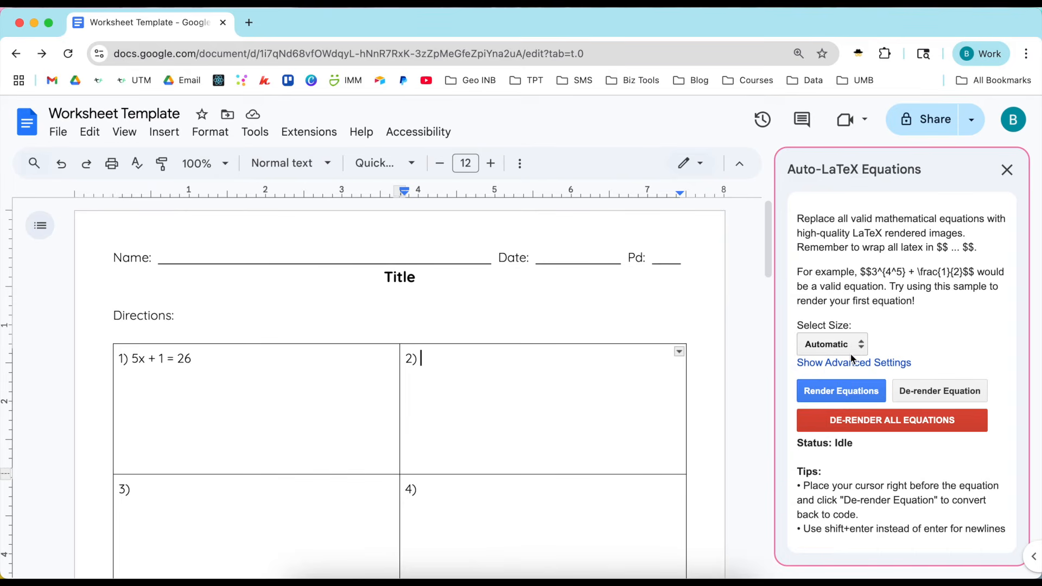
Enter "$$a^2 + b^2 = c^2$$" in problem box 2, render it with Auto-LaTeX Equations and inspect the rendered equation.
click(638, 375)
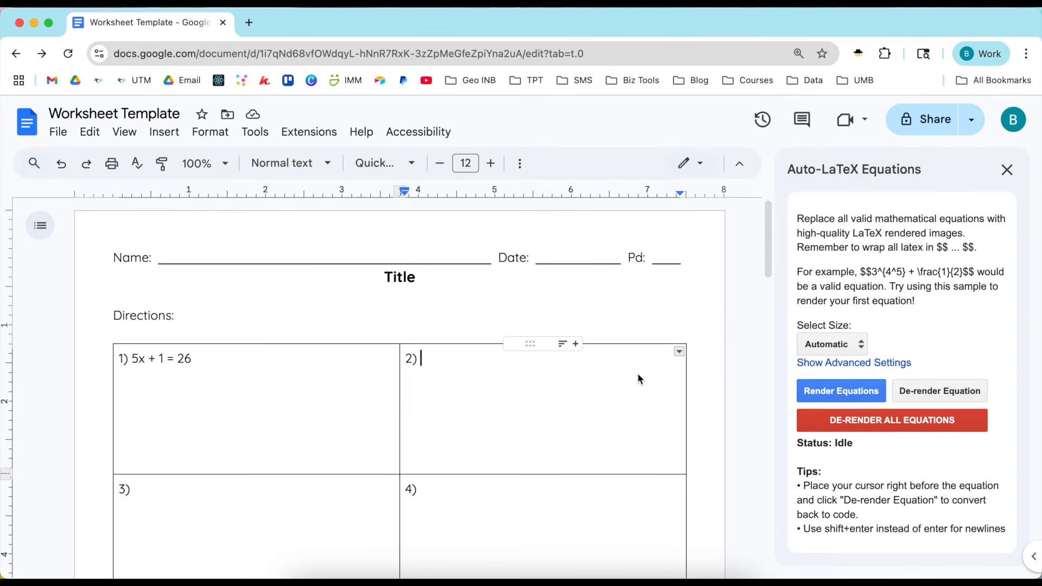
text($$)
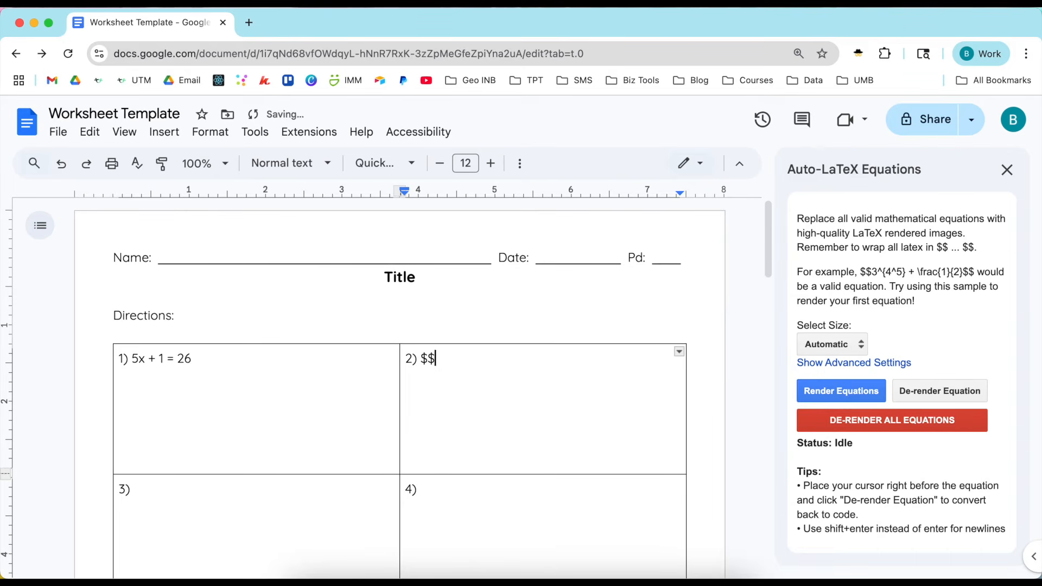
text(a^2 + b^2 = c^2$$)
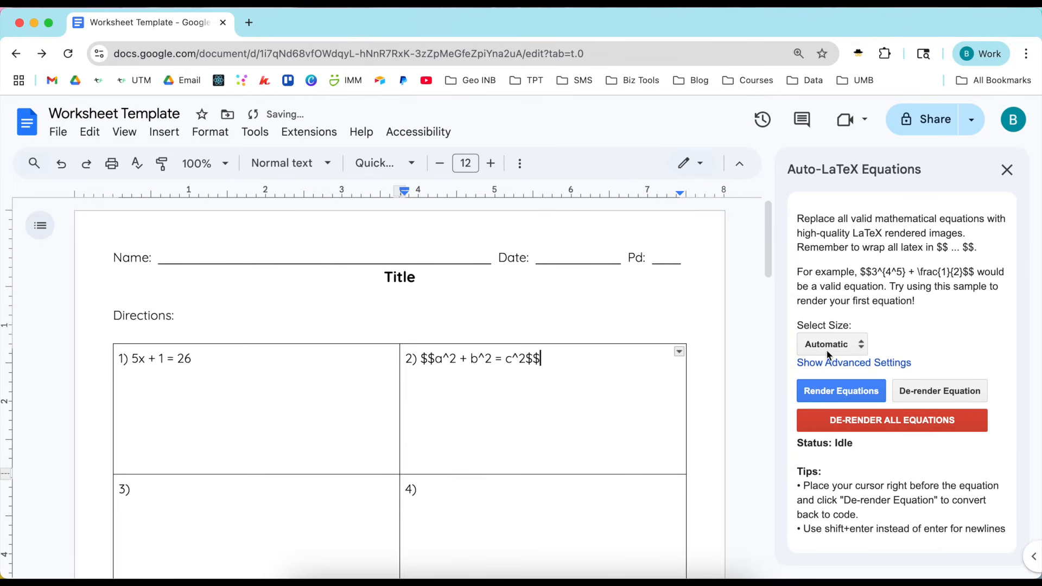
click(863, 391)
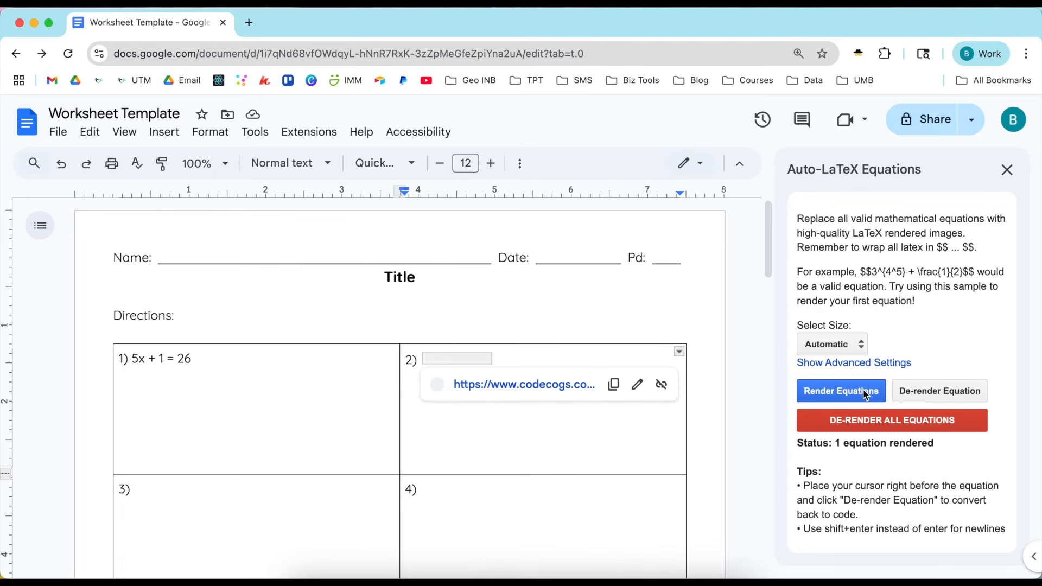
click(569, 456)
click(468, 362)
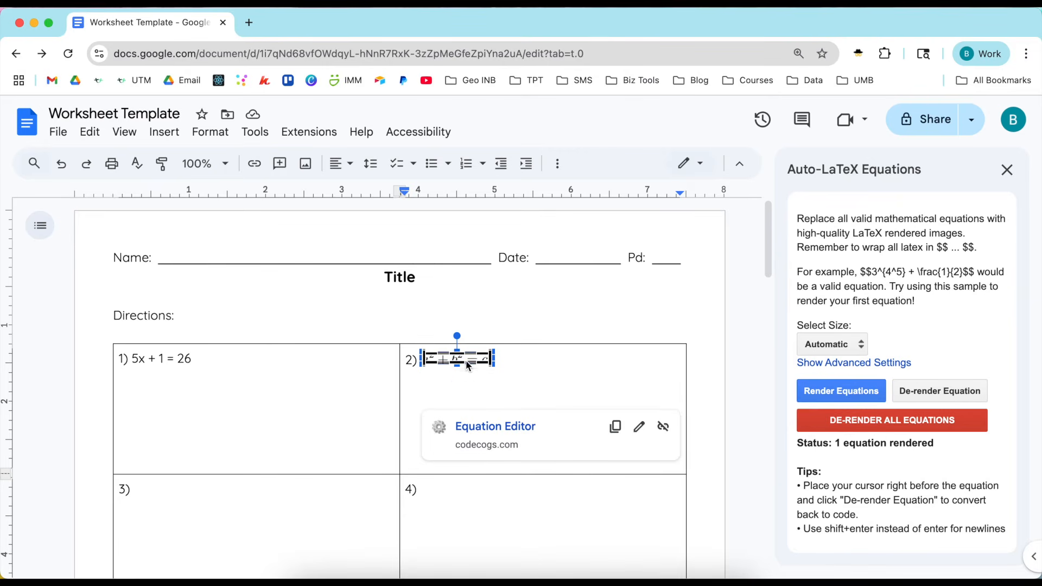
click(503, 325)
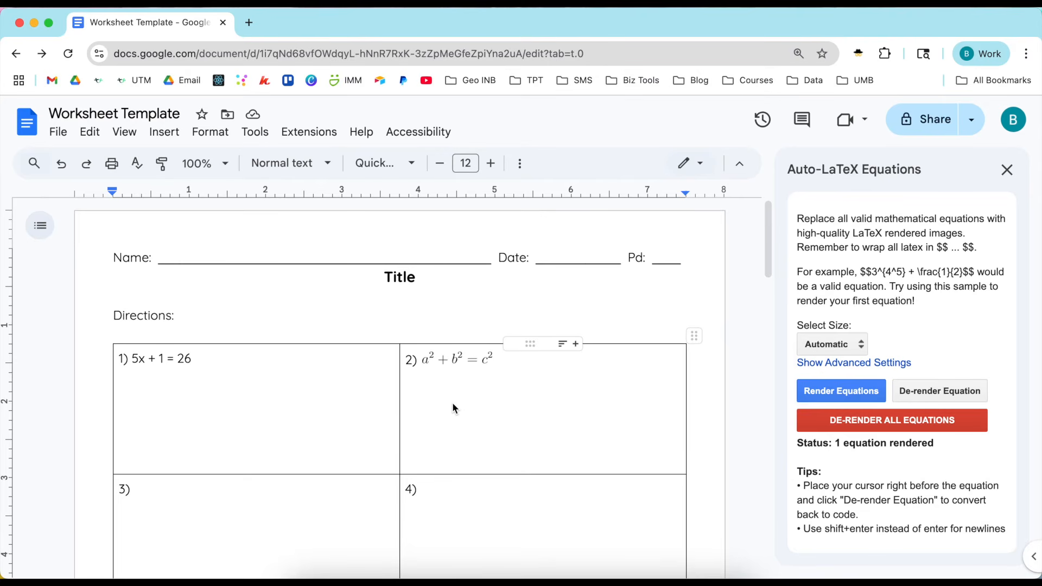
Replace the Pythagorean equation in problem box 2 with "$$x/3=6$$" and render it.
click(515, 371)
key(BackSpace)
text($$)
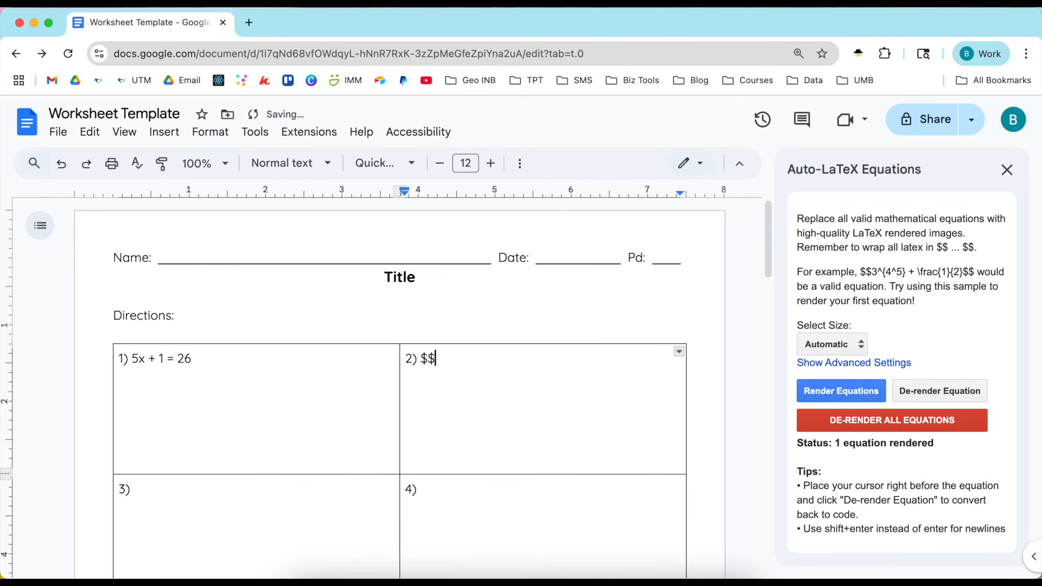
text(x/3=6$$)
click(864, 392)
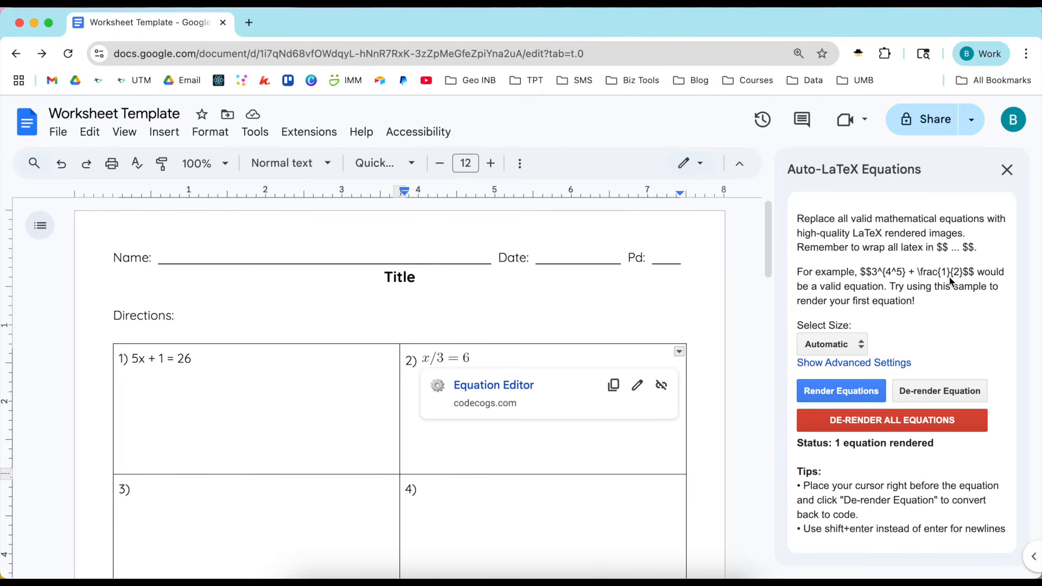
click(525, 350)
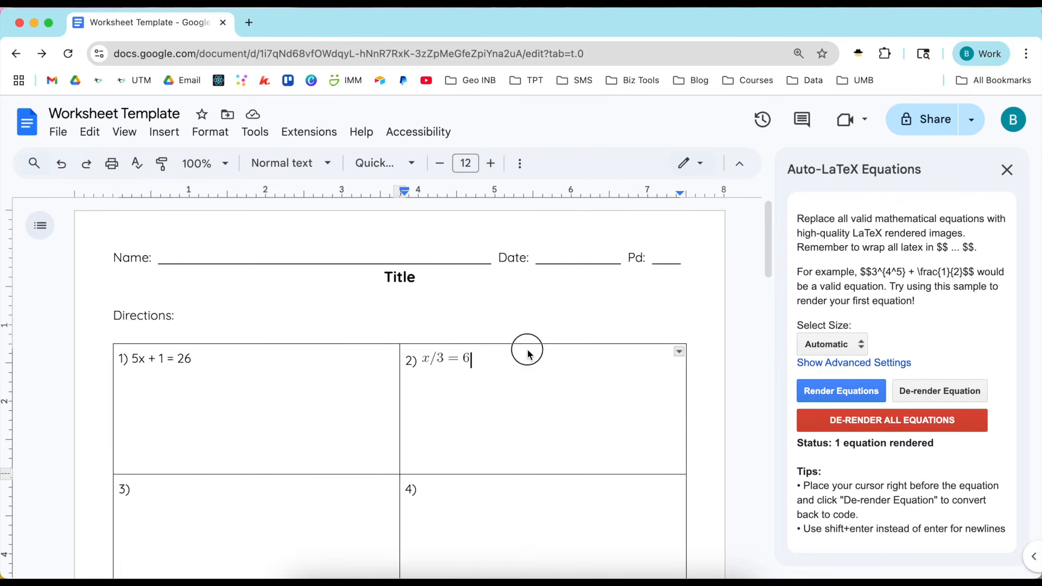
Replace the rendered x/3 = 6 equation in problem box 2 with the fraction code "$$\frac{x}{3}$$" and render it.
click(465, 364)
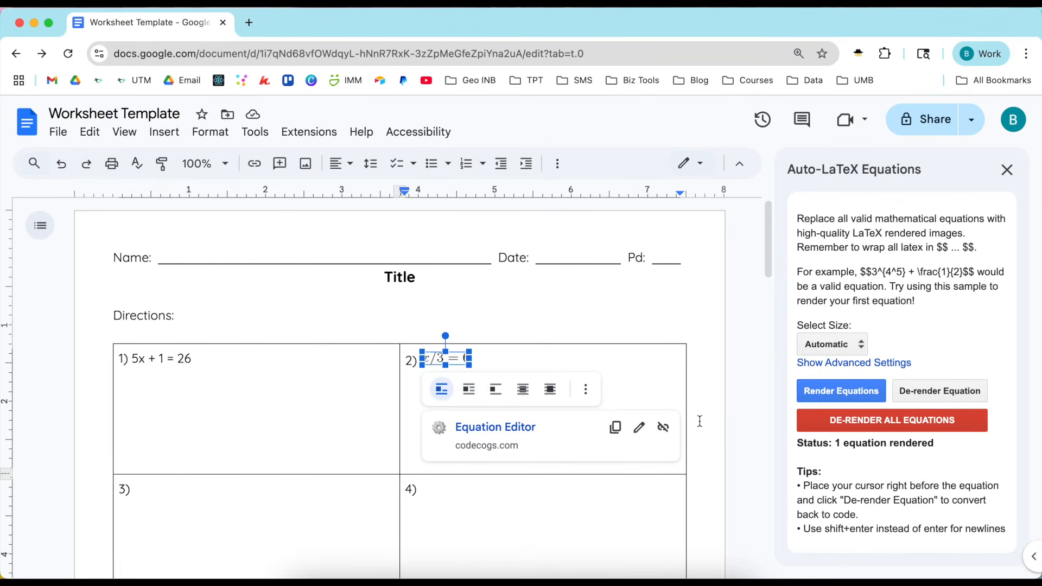
key(BackSpace)
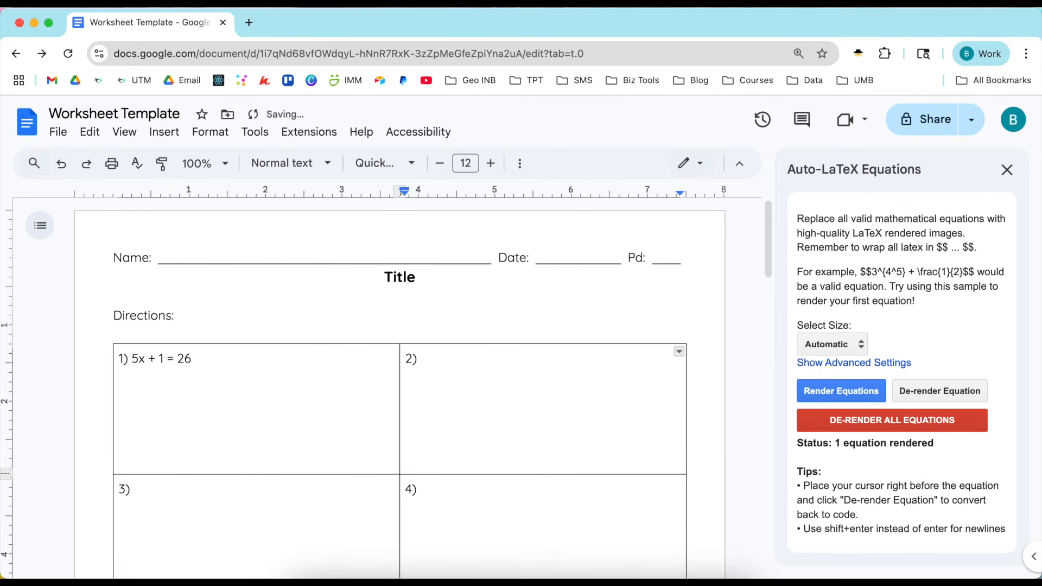
text($$)
text(/fra)
key(BackSpace)
key(BackSpace)
key(BackSpace)
key(BackSpace)
text(\frac{x}{3}=)
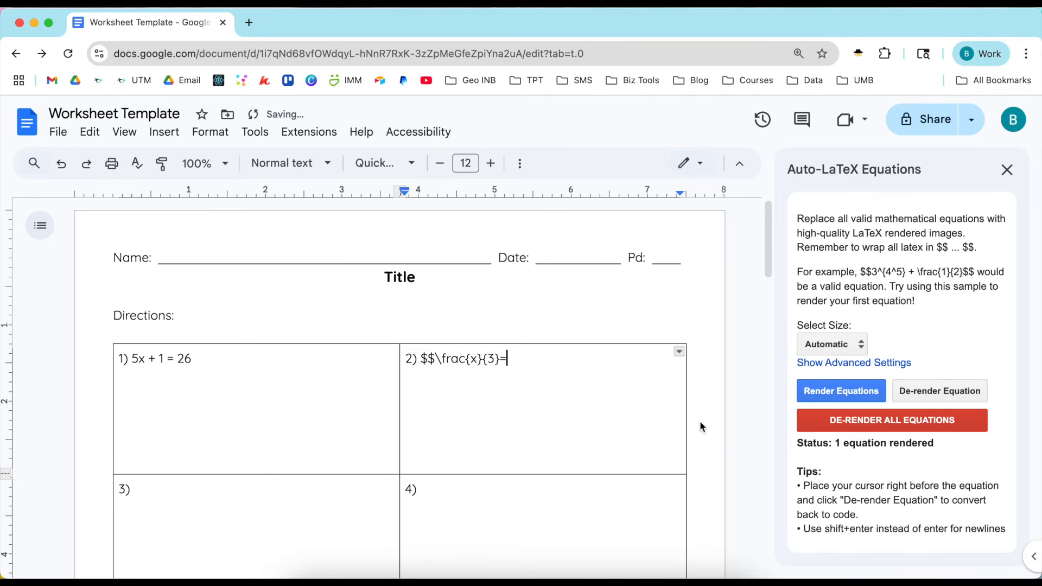
key(BackSpace)
text($$)
click(864, 395)
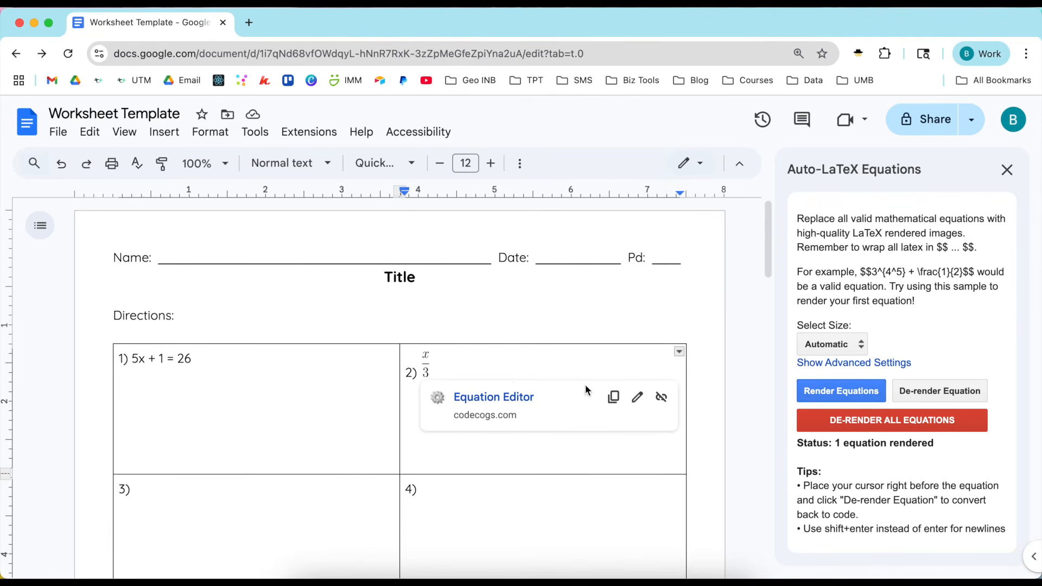
Add "=6" as plain text after the rendered fraction in problem box 2, compare the two and delete the added text.
click(510, 364)
text(=)
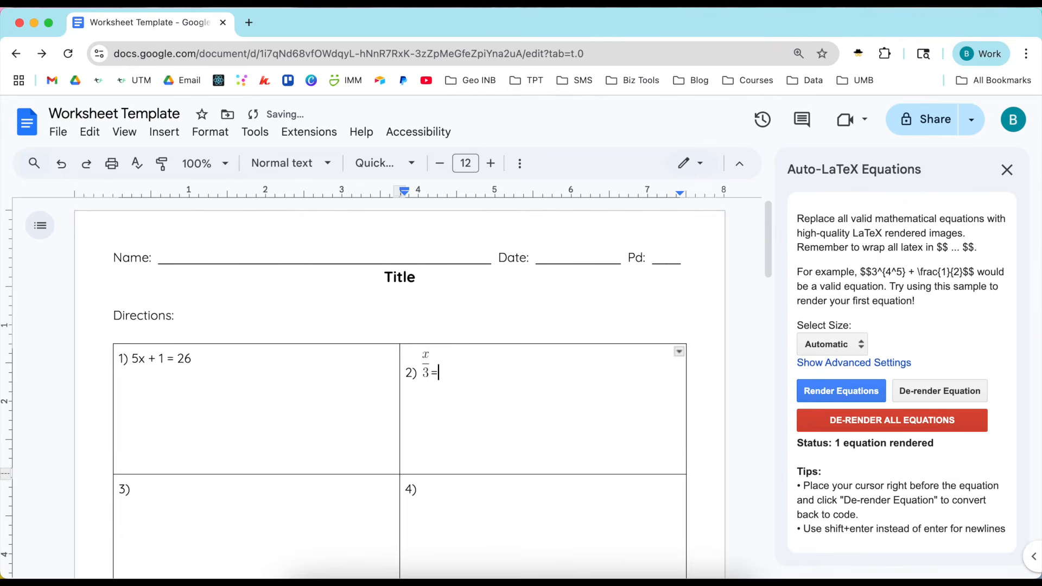
text(6)
click(429, 372)
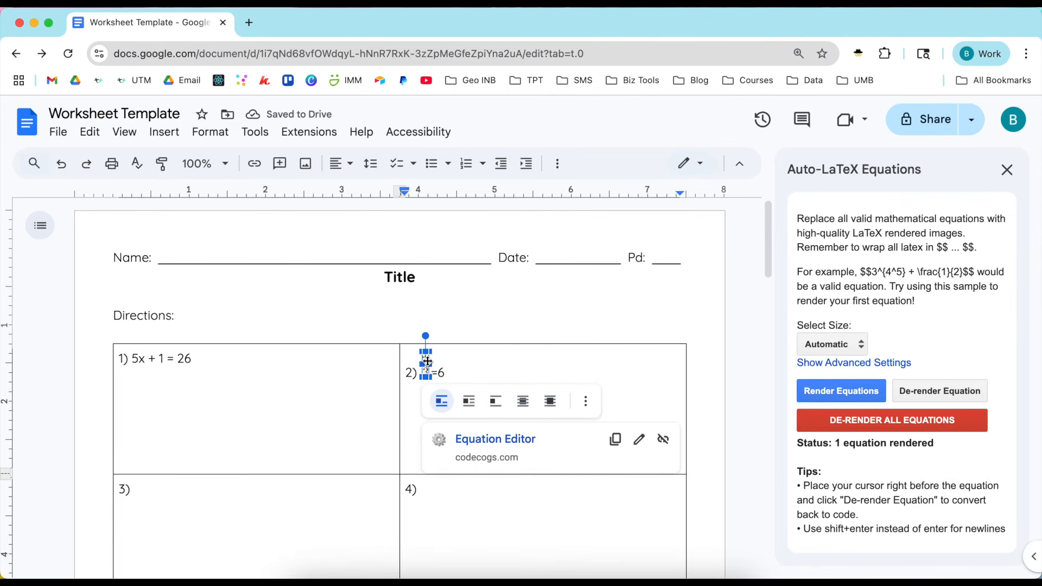
click(451, 365)
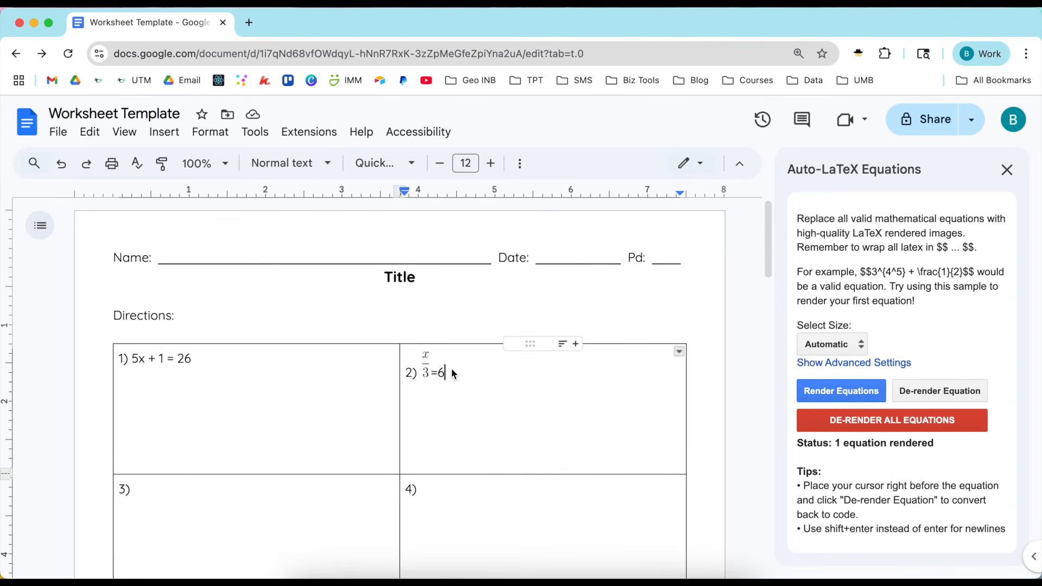
key(BackSpace)
key(BackSpace)
Convert the rendered fraction in problem box 2 back to its LaTeX code, with the cursor placed before the equation.
click(949, 393)
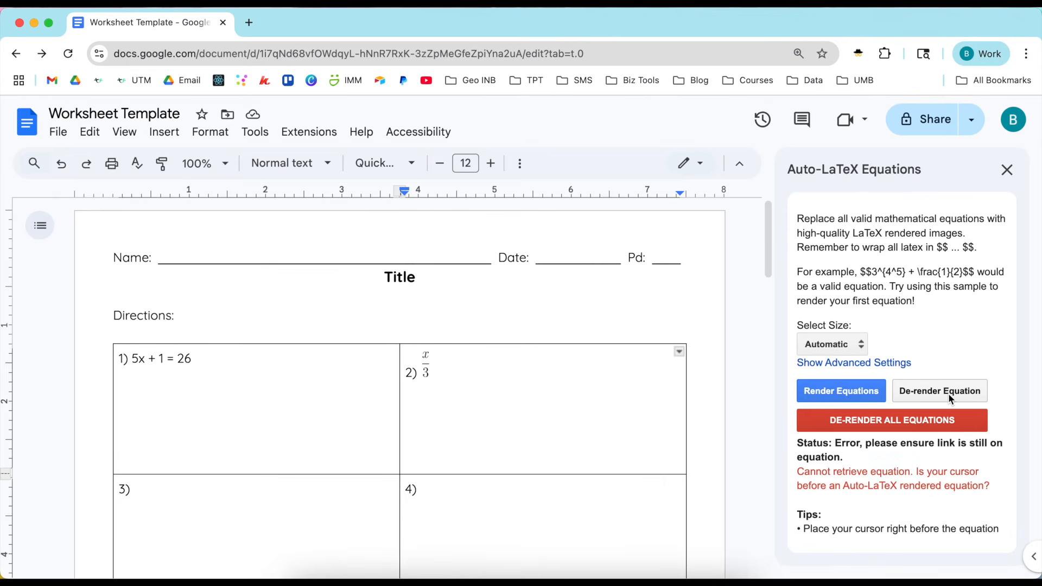
click(478, 365)
key(Left)
click(949, 392)
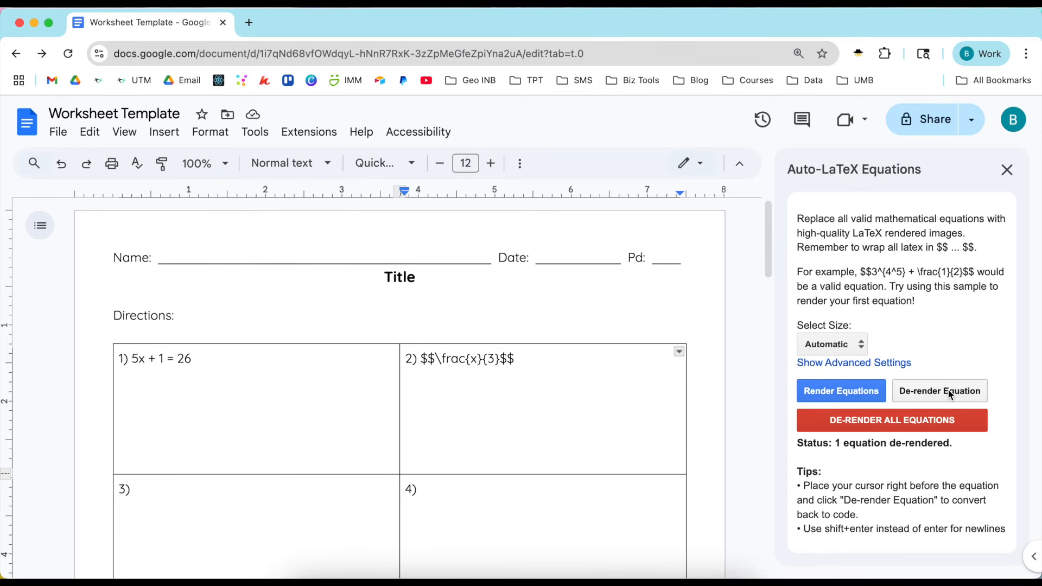
Close the Auto-LaTeX Equations add-on and delete the fraction code from problem box 2, keeping its number.
click(1008, 170)
drag(633, 358, 533, 373)
key(BackSpace)
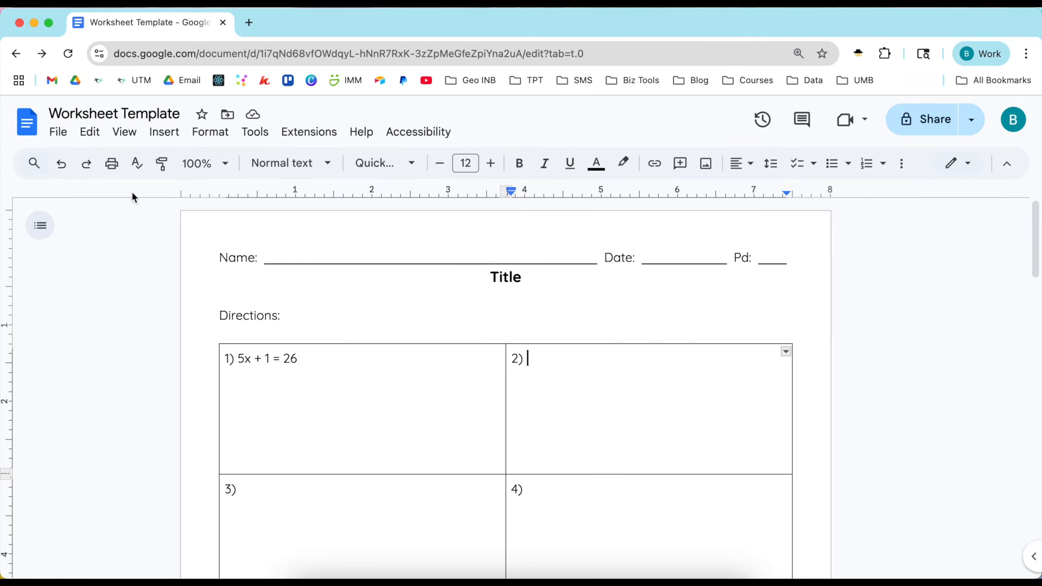
Search the web for images of "pythagorean theorem" to insert in problem box 2.
click(159, 133)
mouse_move(255, 161)
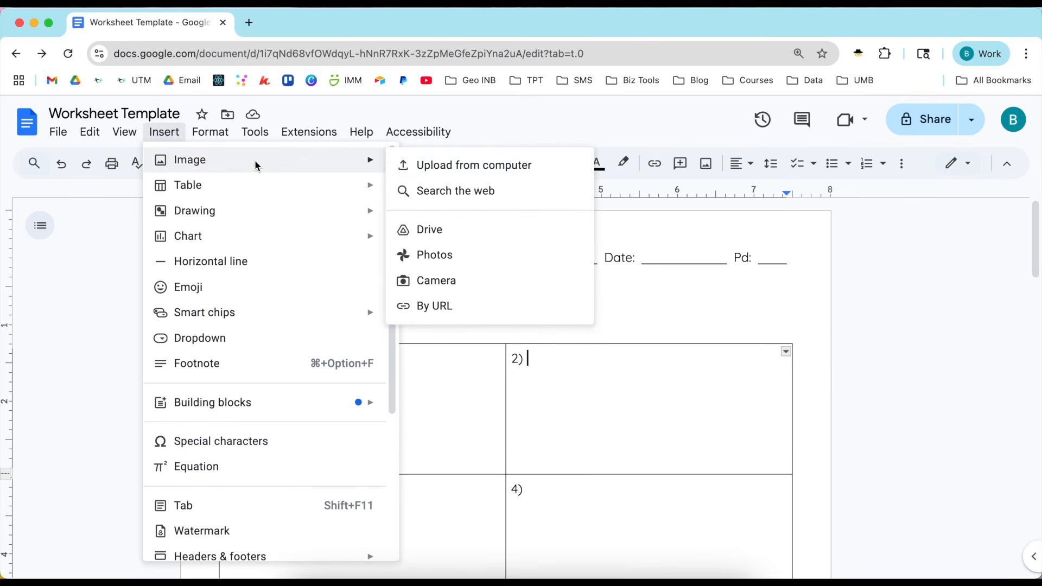
click(451, 193)
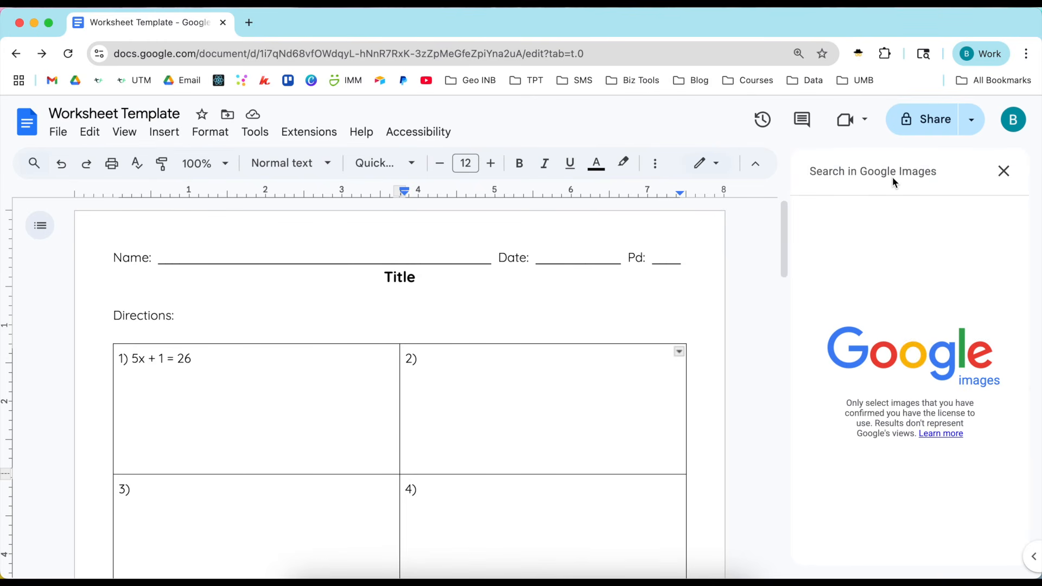
text(pythagor)
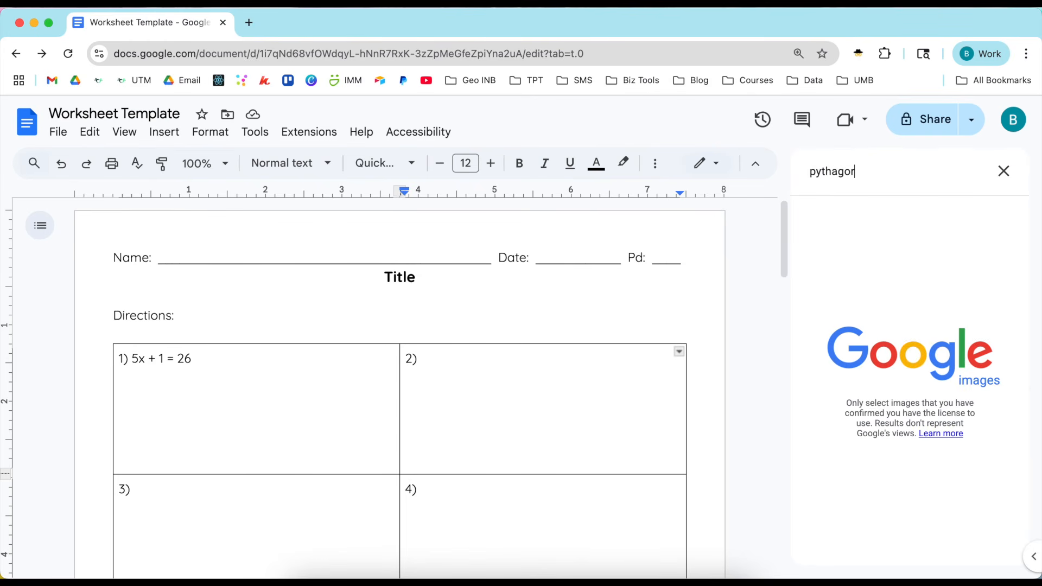
text(ean theorem)
key(Return)
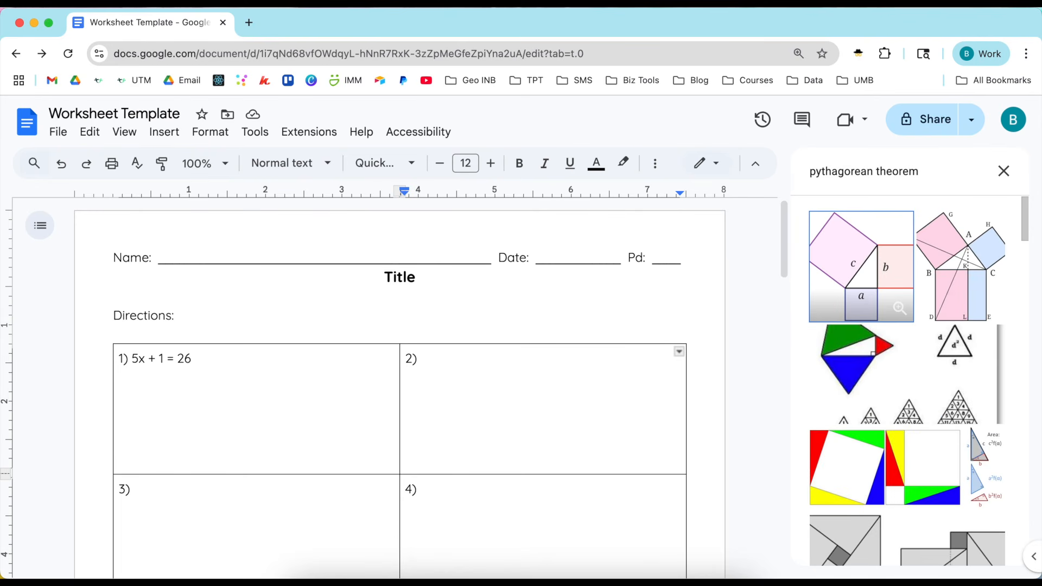
Insert the first result, the triangle with squares on sides a, b and c, into problem box 2 and select the image.
click(854, 271)
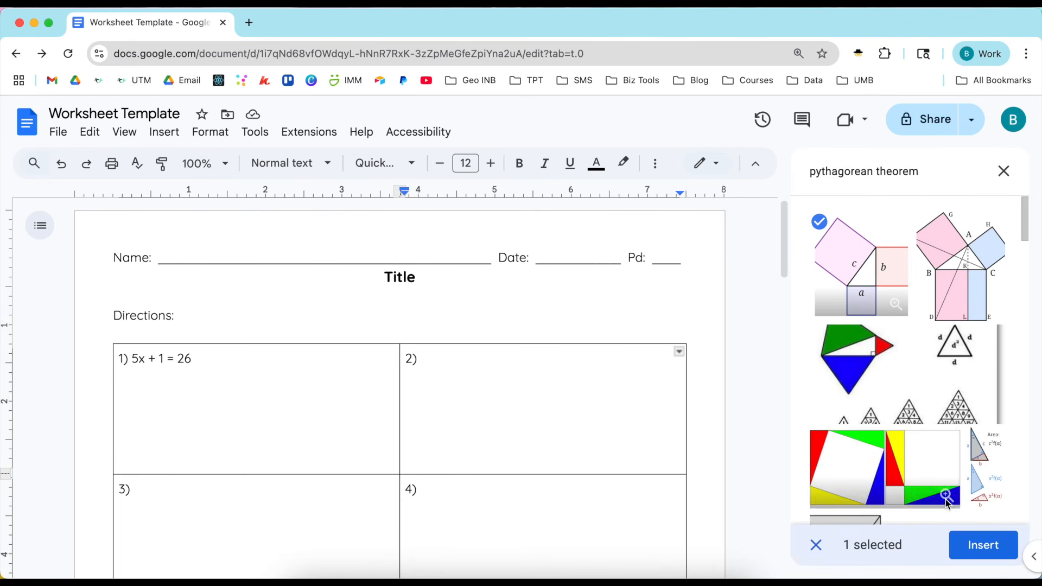
click(983, 545)
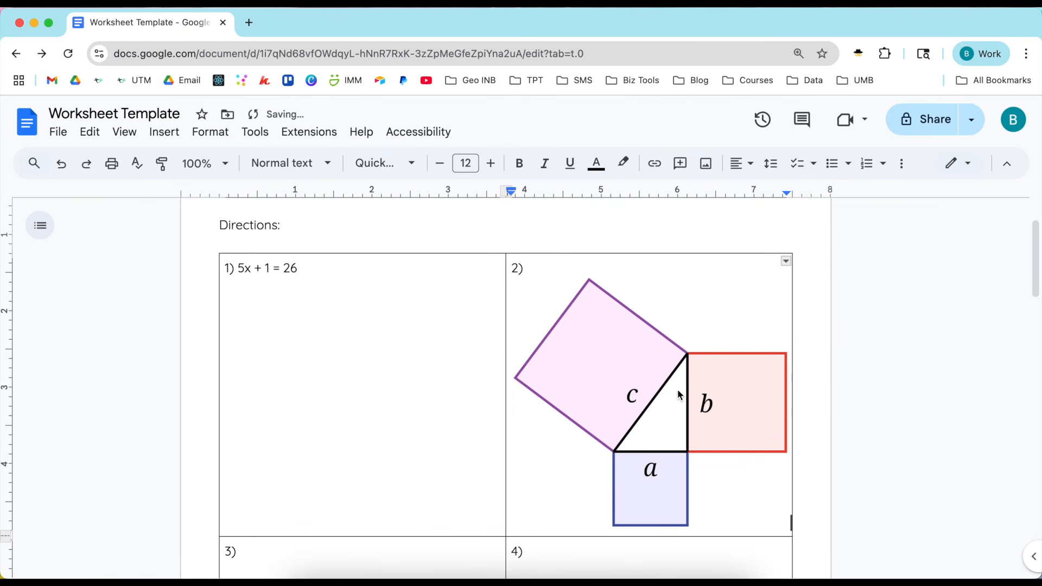
click(646, 384)
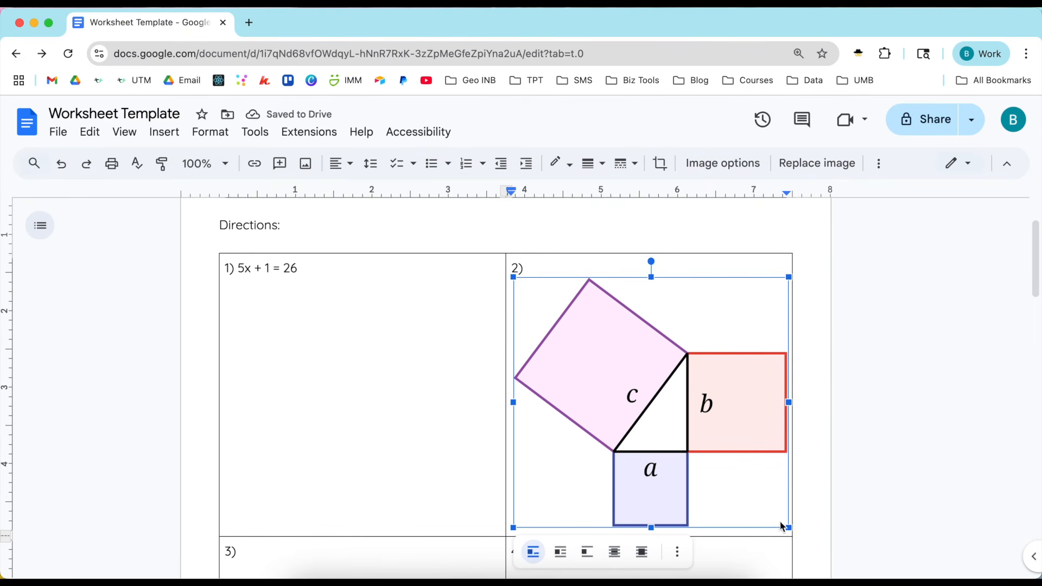
Shrink the triangle image in problem box 2 to about 1.4 inches wide and put it on its own line below the number.
drag(787, 528, 618, 367)
click(698, 342)
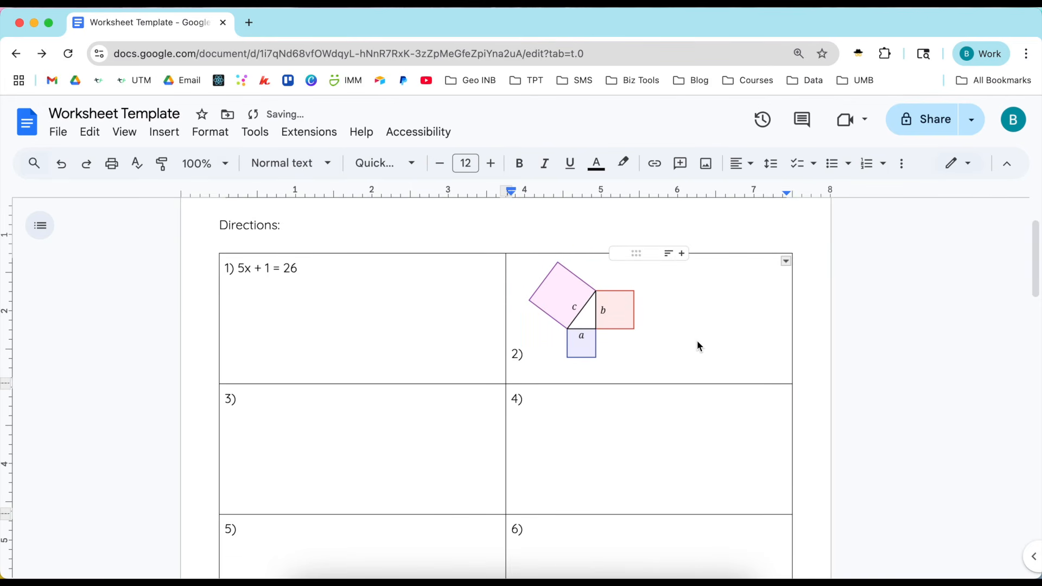
key(Left)
key(Return)
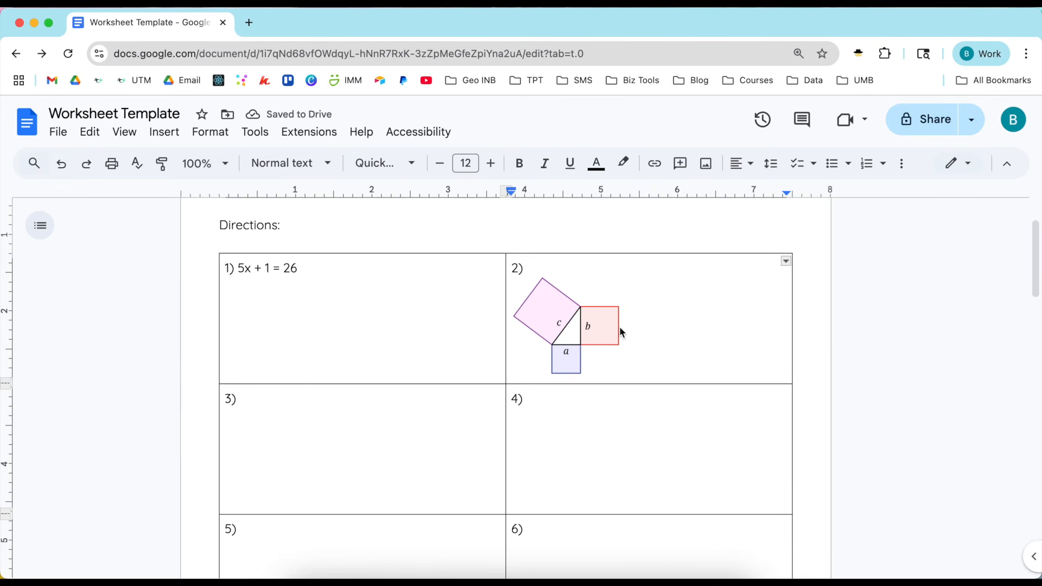
Try adding a third table column beside problem box 2 and undo it.
click(600, 333)
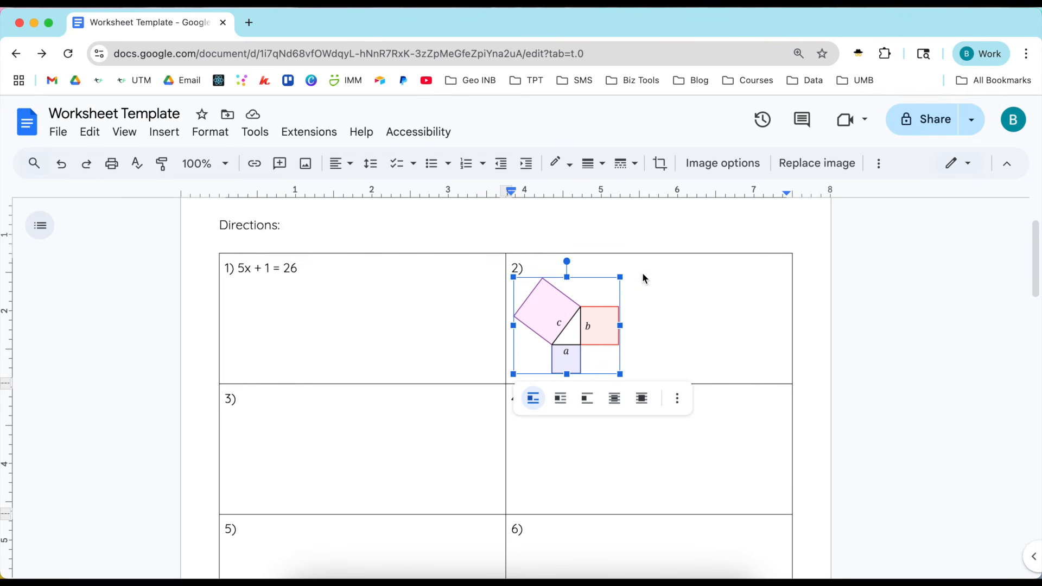
click(580, 273)
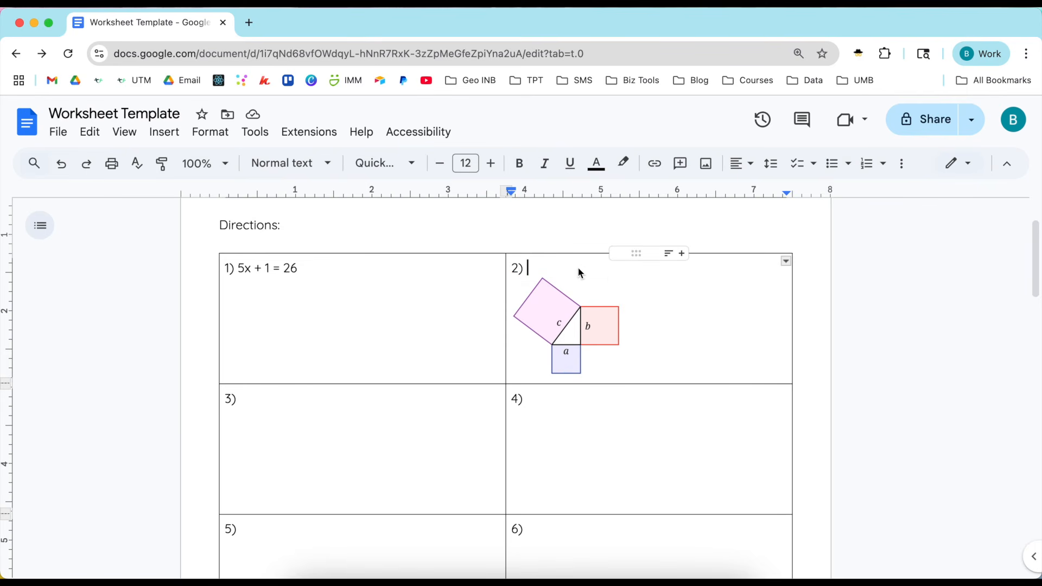
click(682, 253)
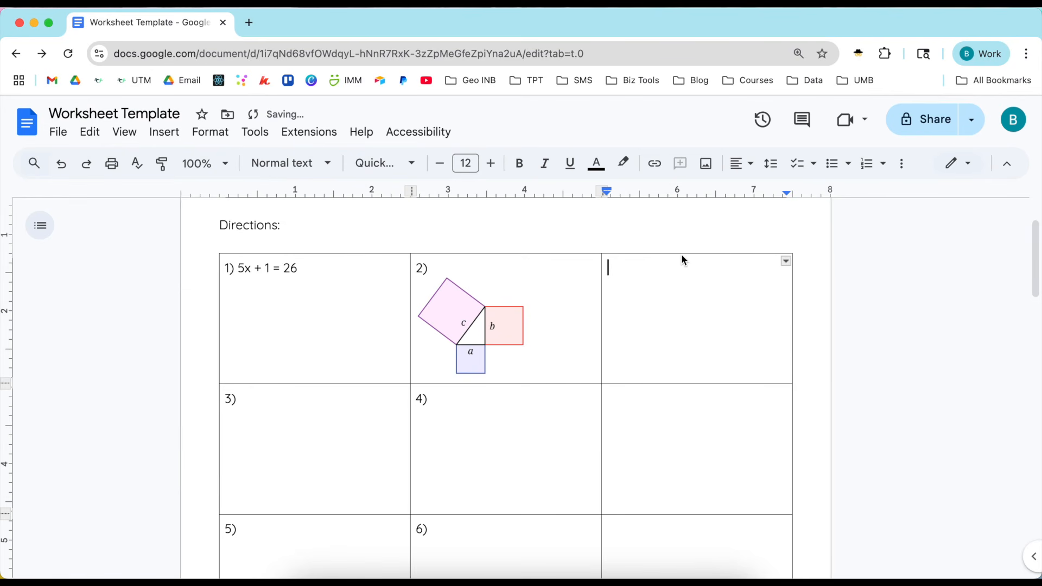
key(super+z)
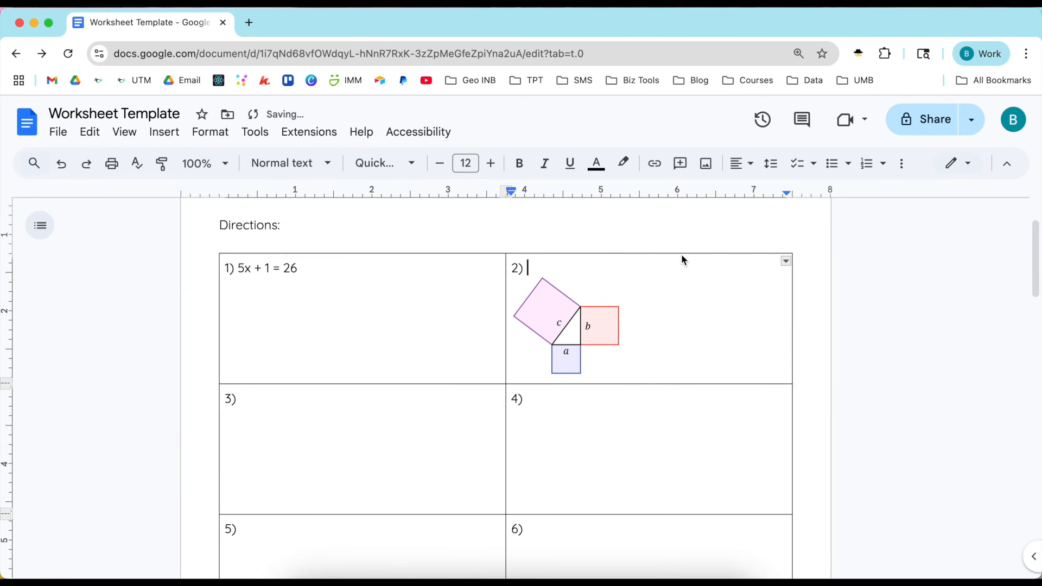
Split the problem box 2 cell into 2 columns and 1 row.
click(607, 340)
click(668, 339)
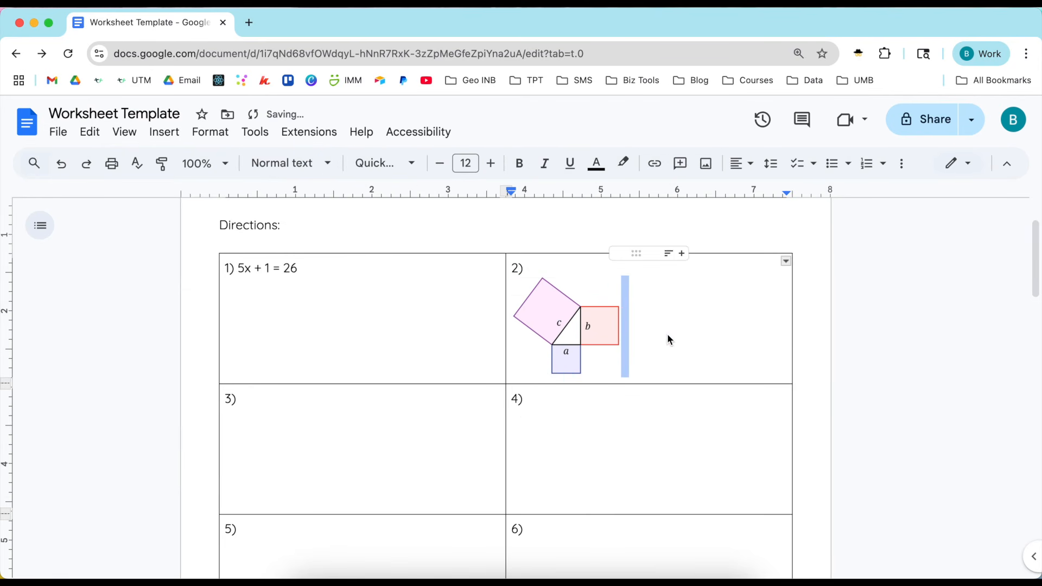
click(228, 139)
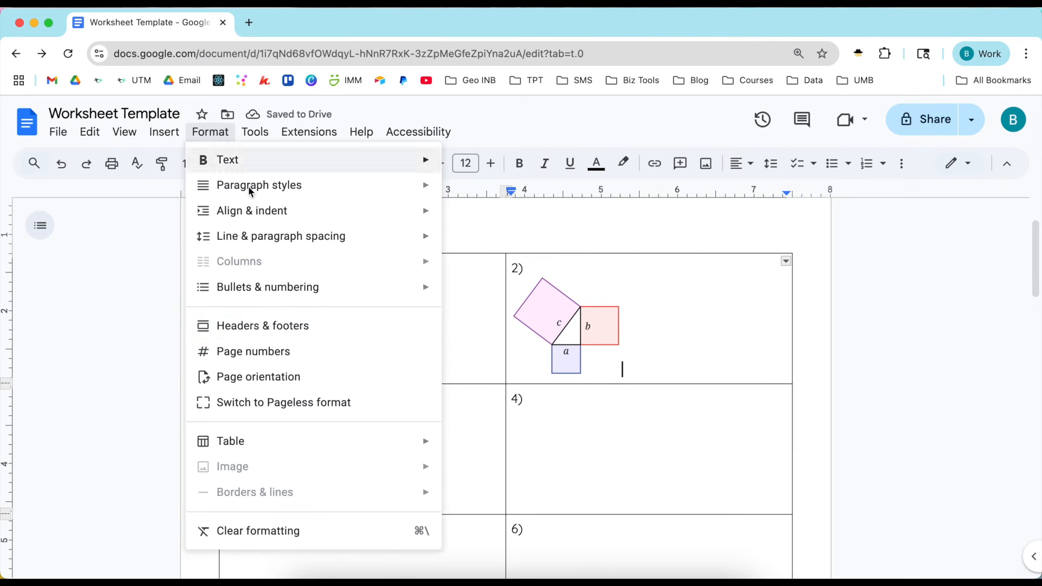
mouse_move(261, 445)
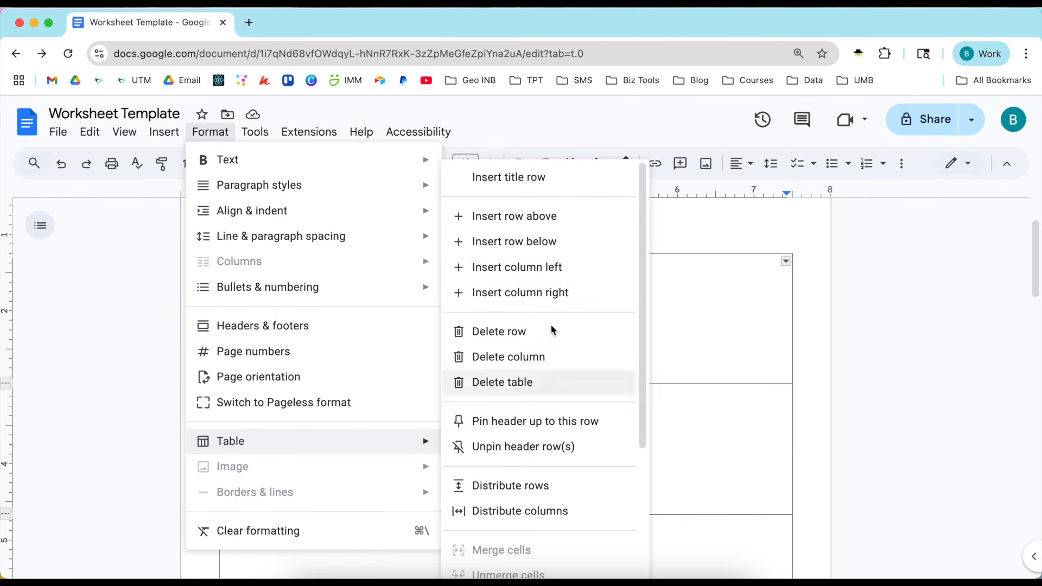
scroll(535, 434, down, 3)
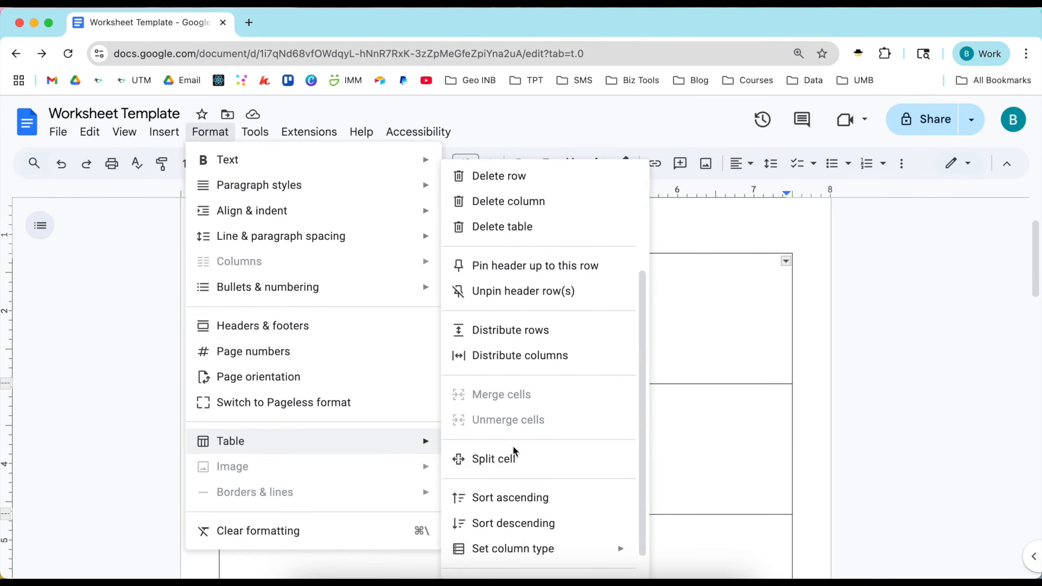
click(490, 461)
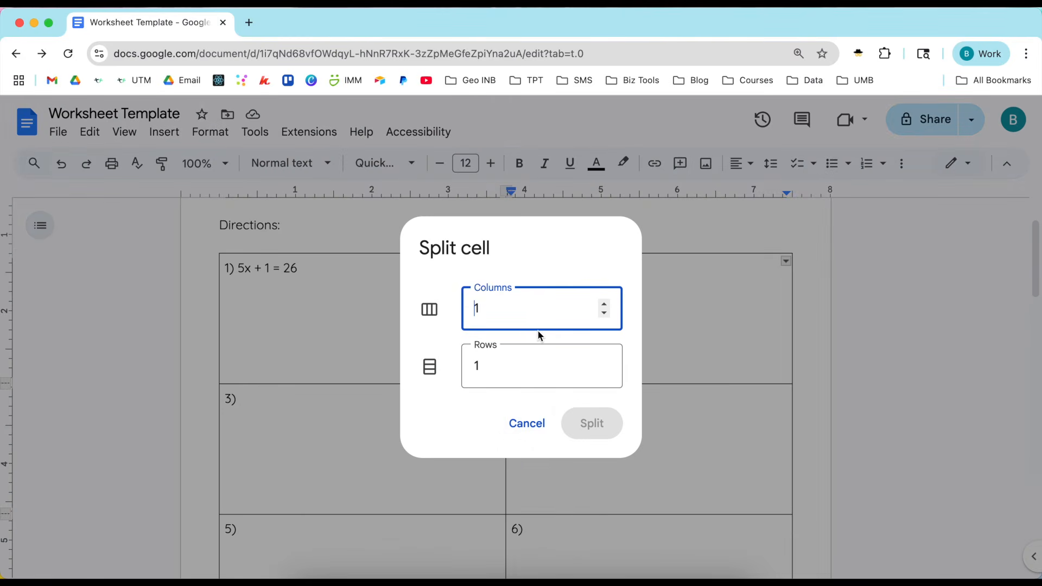
key(Right)
key(BackSpace)
text(2)
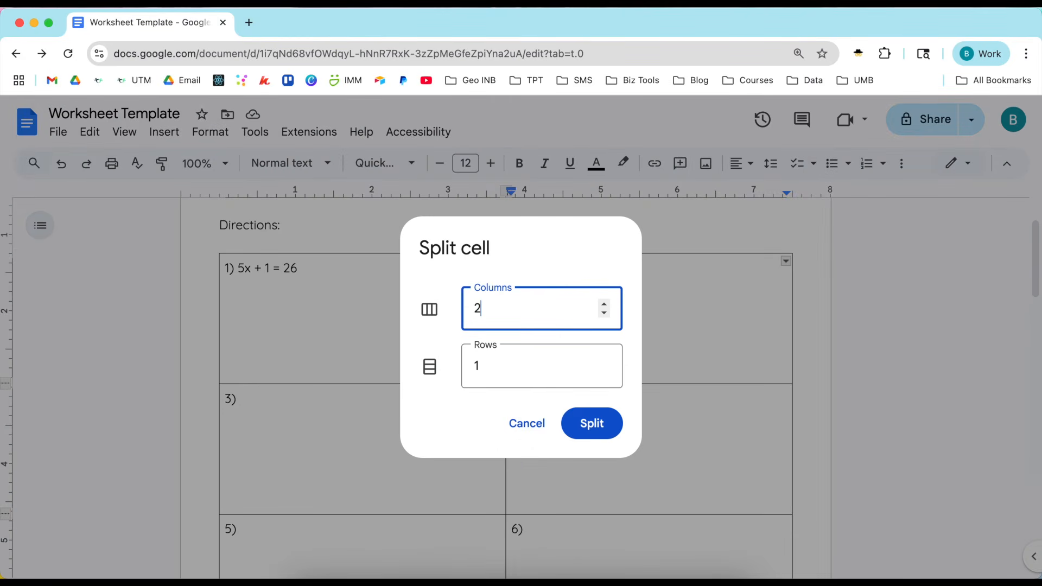
click(597, 423)
Move the triangle image into the right-hand cell of problem box 2 and narrow that cell to fit the image.
click(588, 346)
drag(588, 346, 732, 324)
click(616, 361)
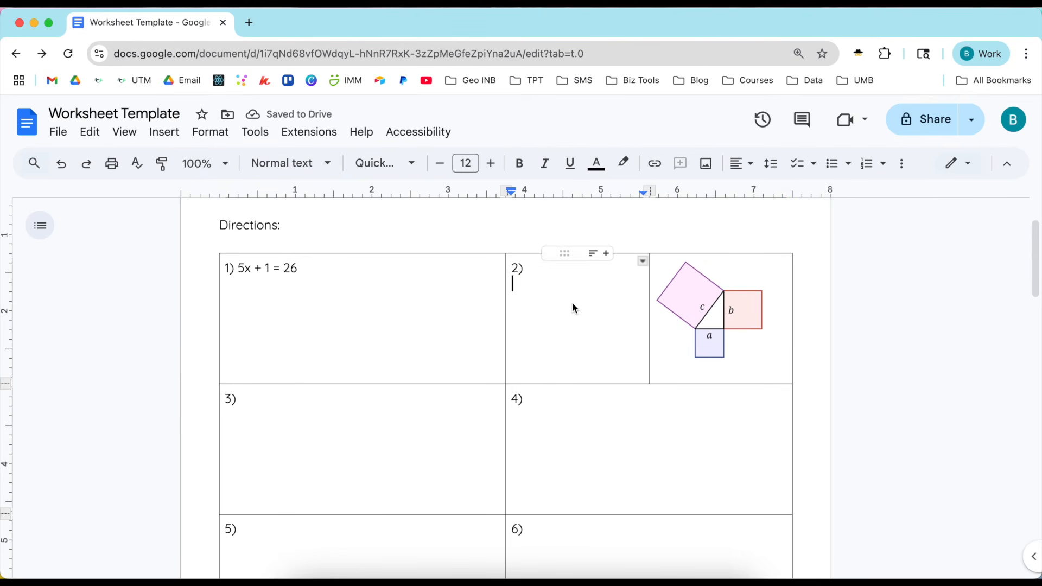
click(697, 334)
click(641, 327)
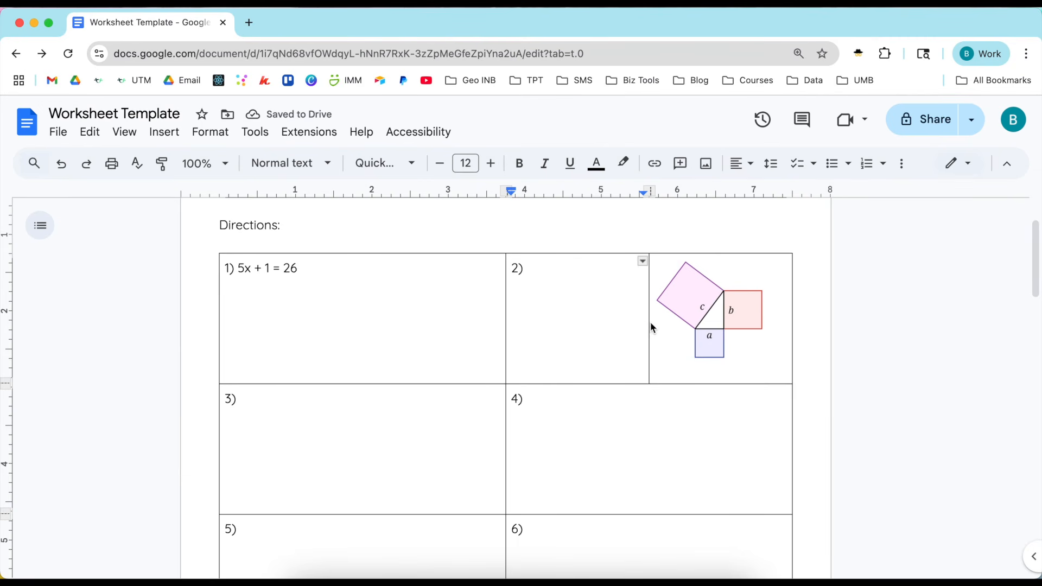
mouse_move(651, 332)
mouse_down()
mouse_move(696, 337)
mouse_move(669, 341)
mouse_up()
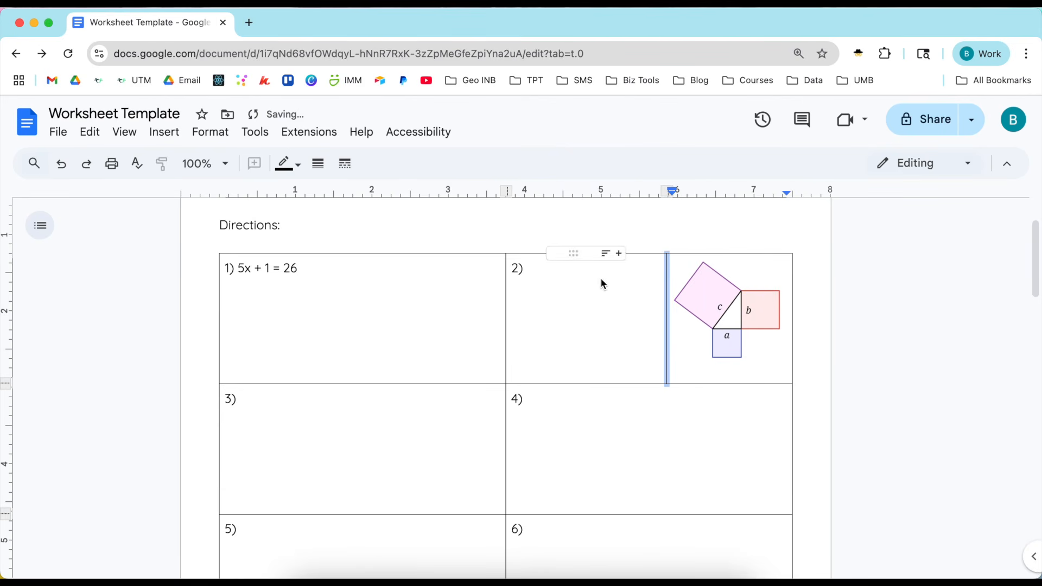
click(601, 303)
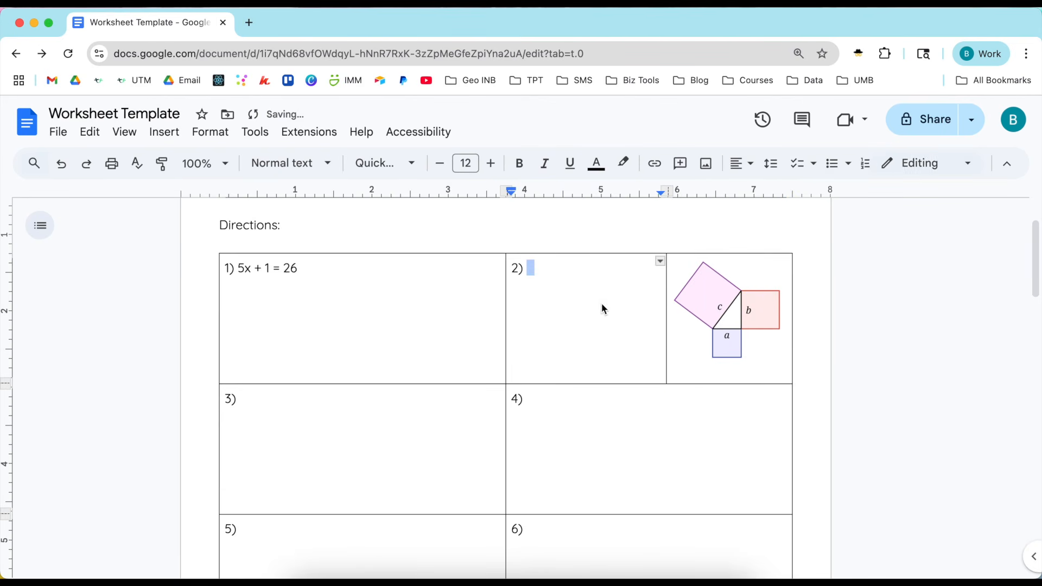
Color the divider between the number and the image in problem box 2 white.
click(668, 312)
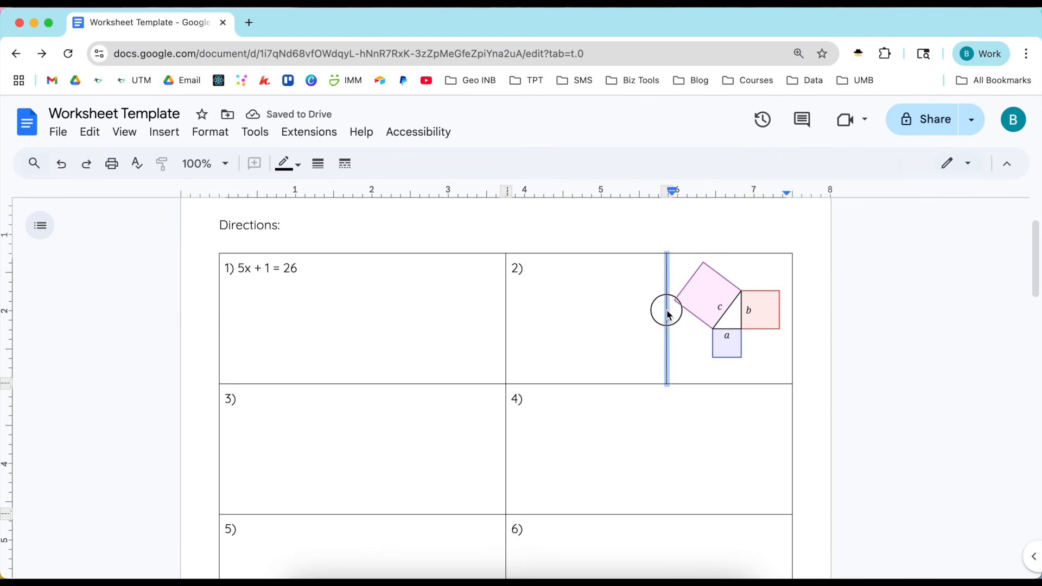
click(300, 165)
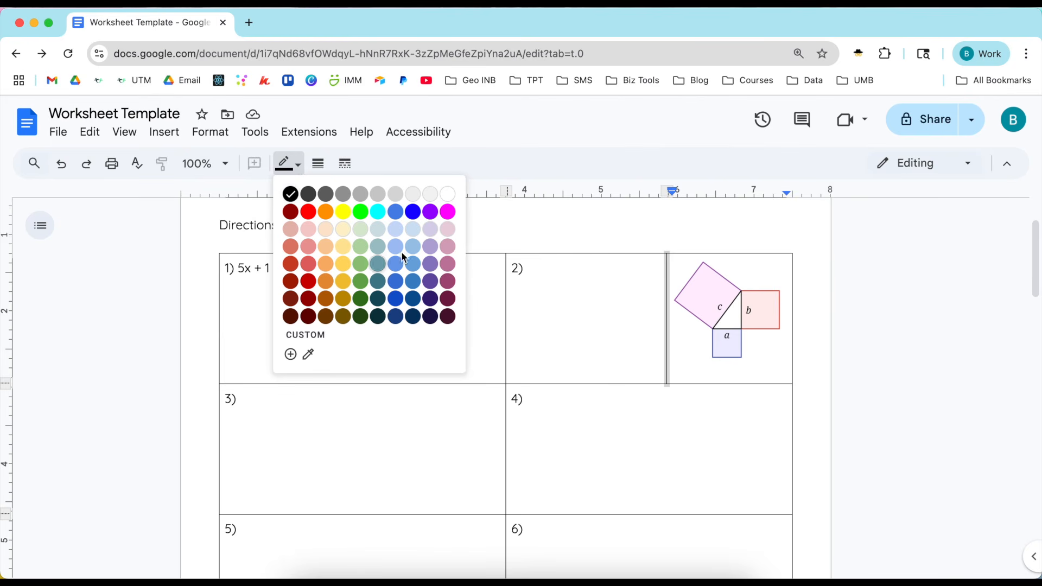
click(450, 197)
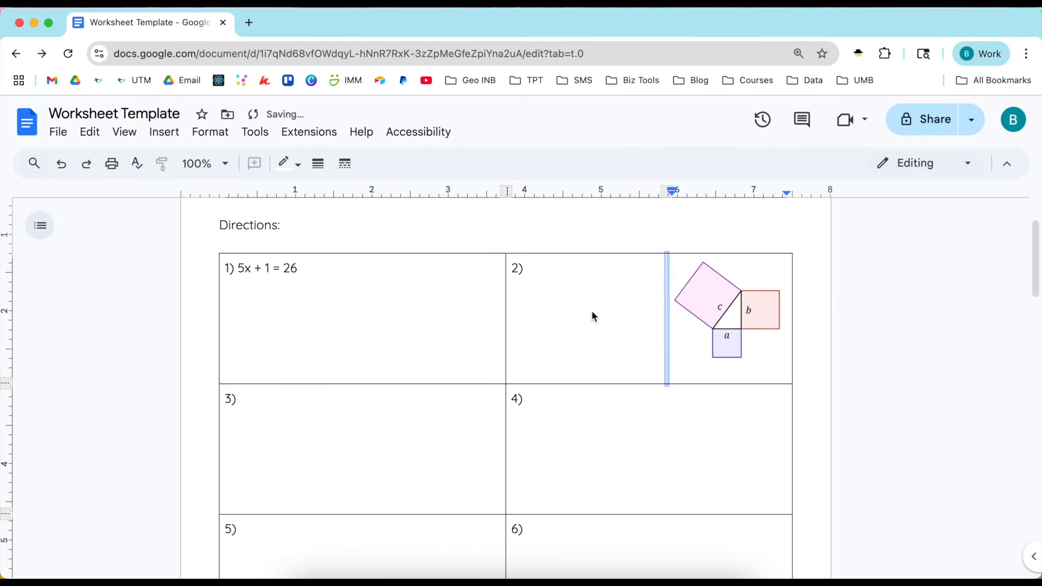
click(610, 314)
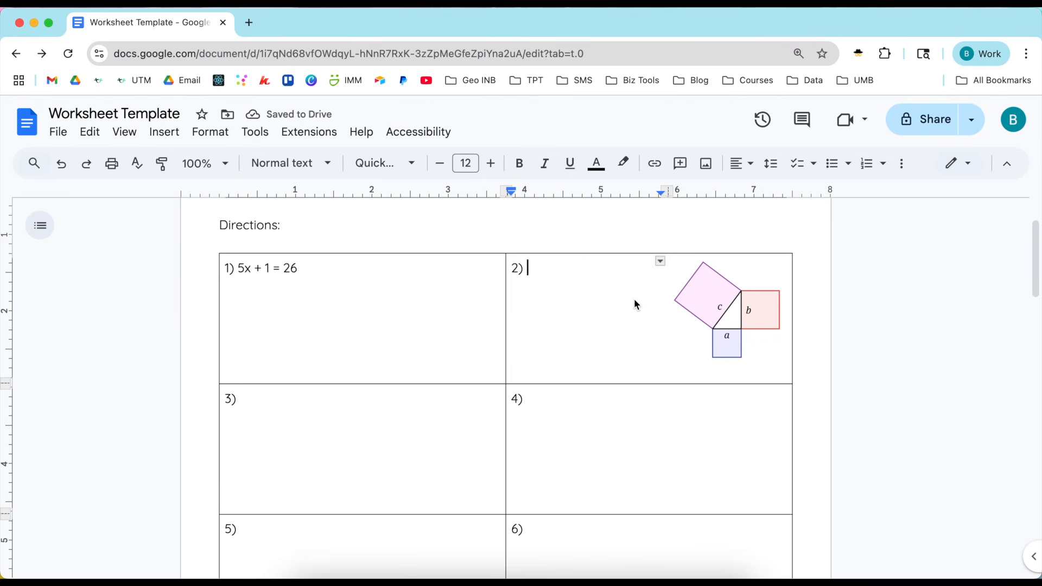
Color the top borders of both cells in problem box 2 white.
click(651, 254)
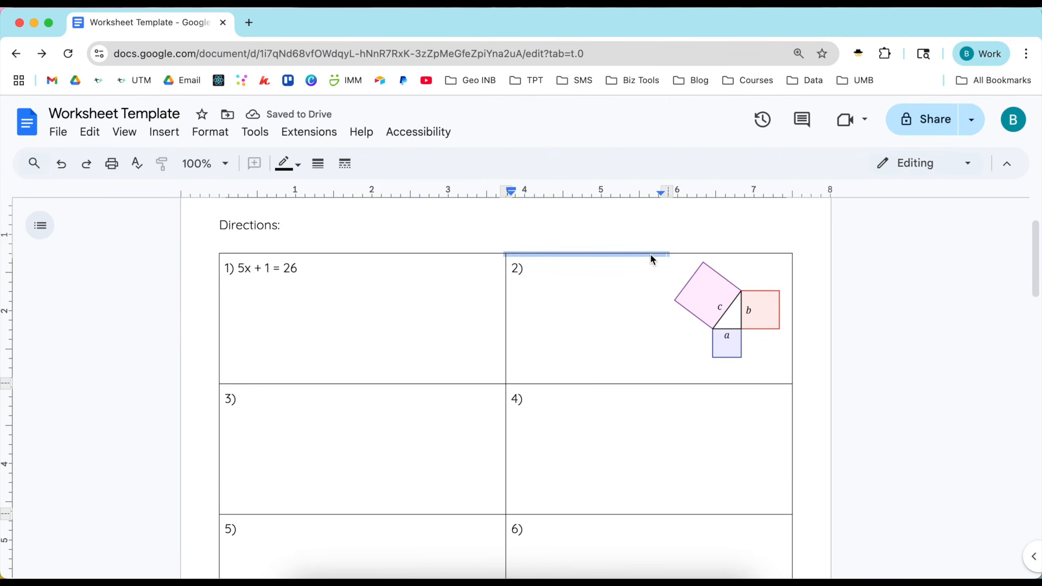
click(319, 164)
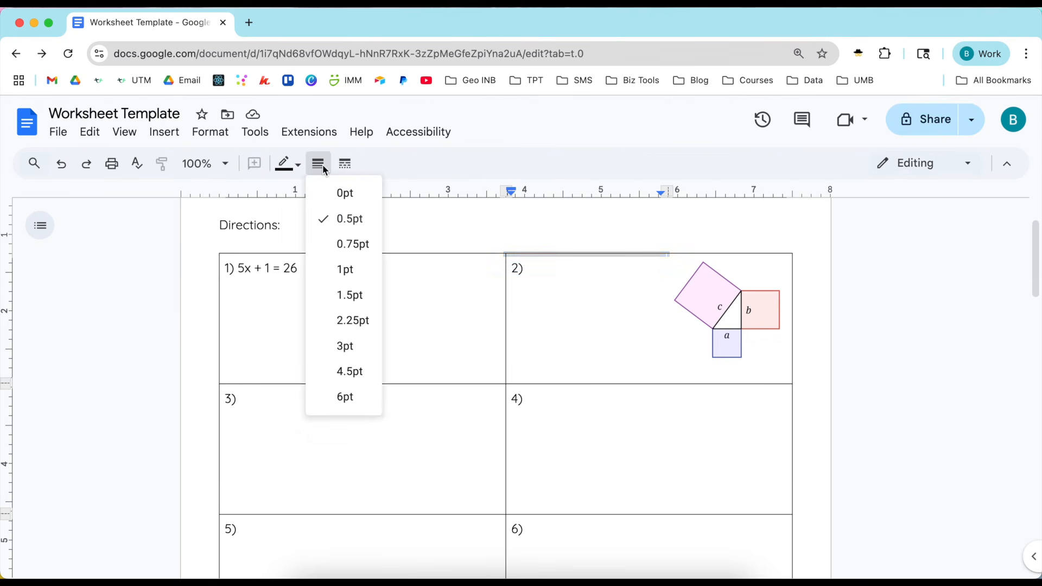
click(284, 164)
click(449, 194)
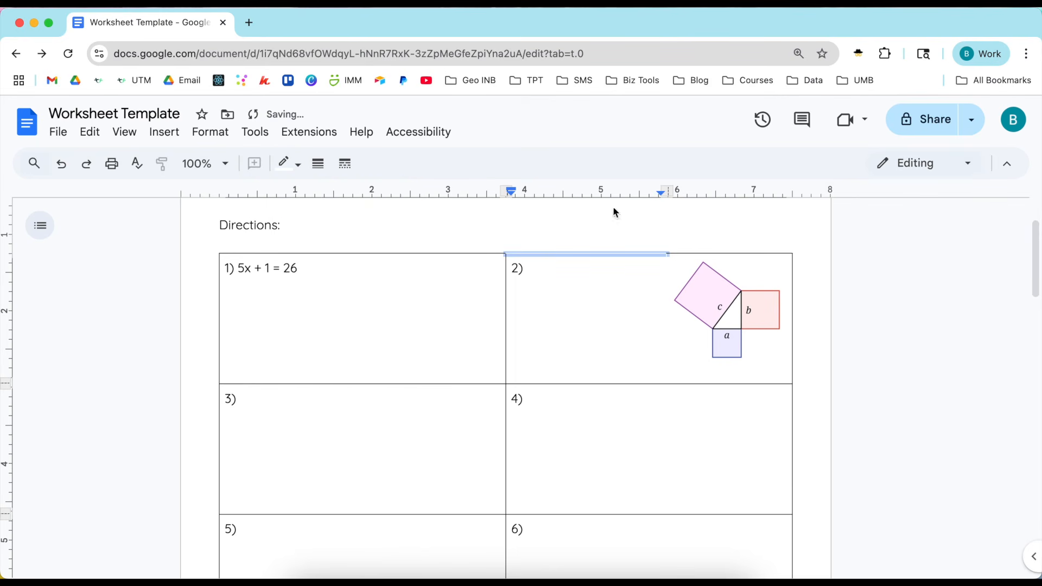
click(742, 255)
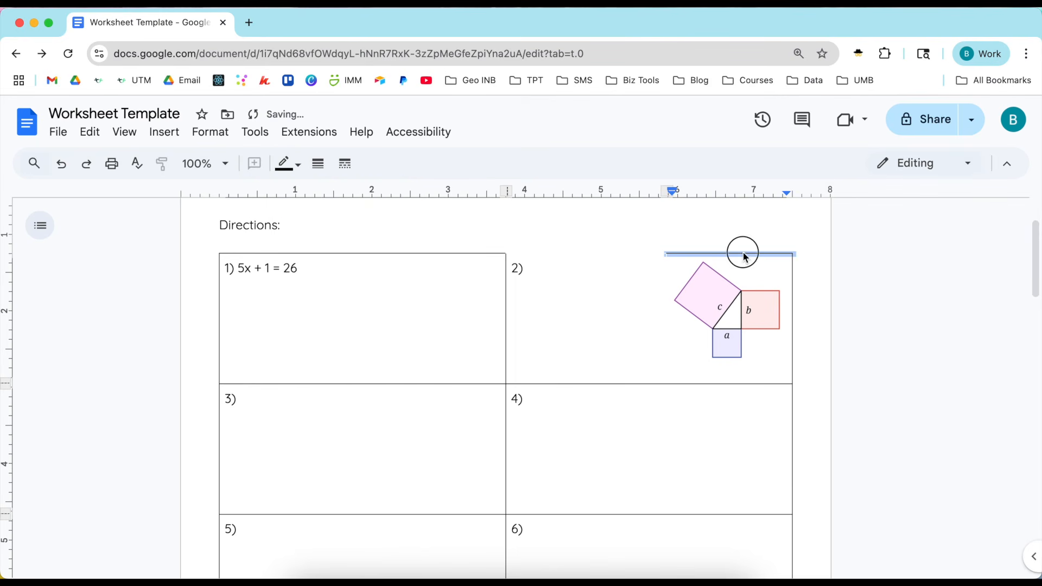
click(293, 164)
click(448, 194)
Color the top and left borders of problem box 1 white.
click(488, 253)
click(287, 164)
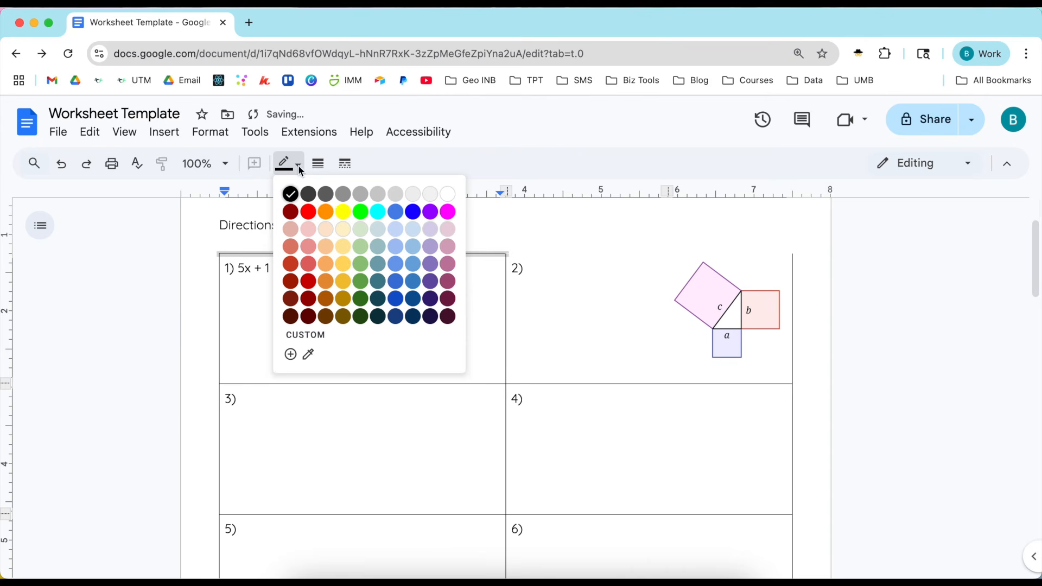
click(448, 195)
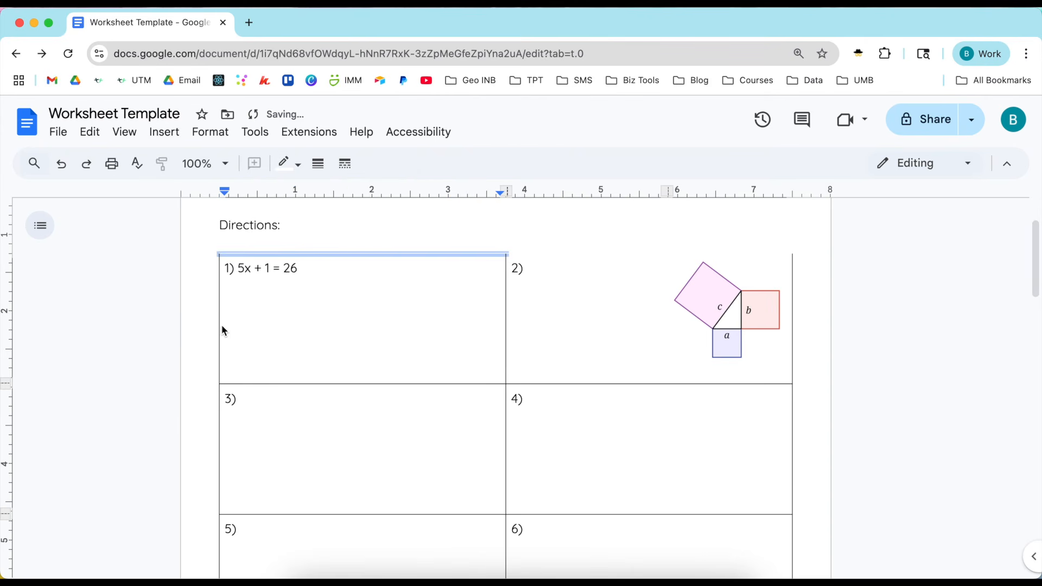
click(221, 327)
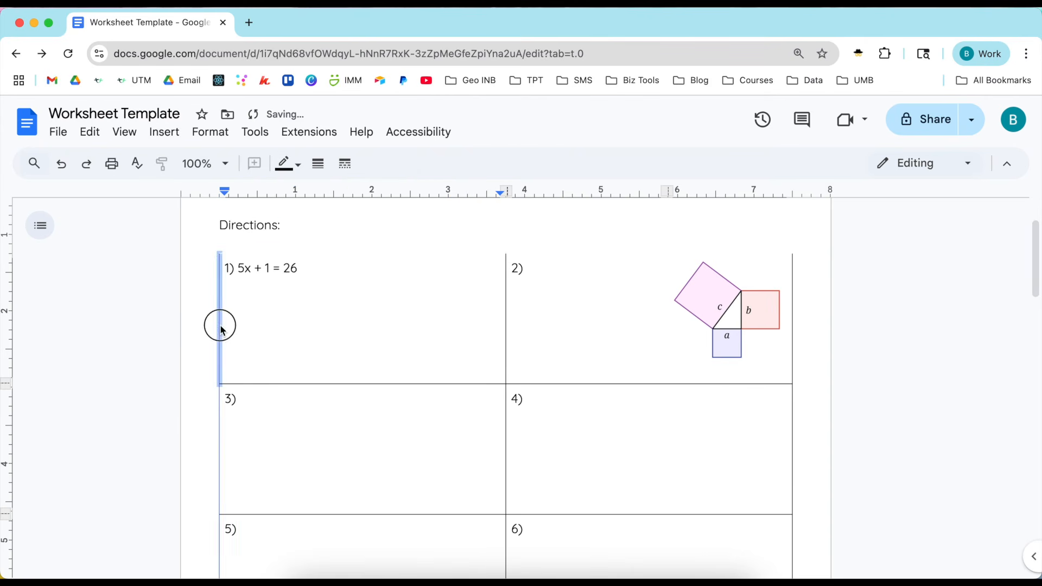
click(300, 164)
click(445, 194)
key(Escape)
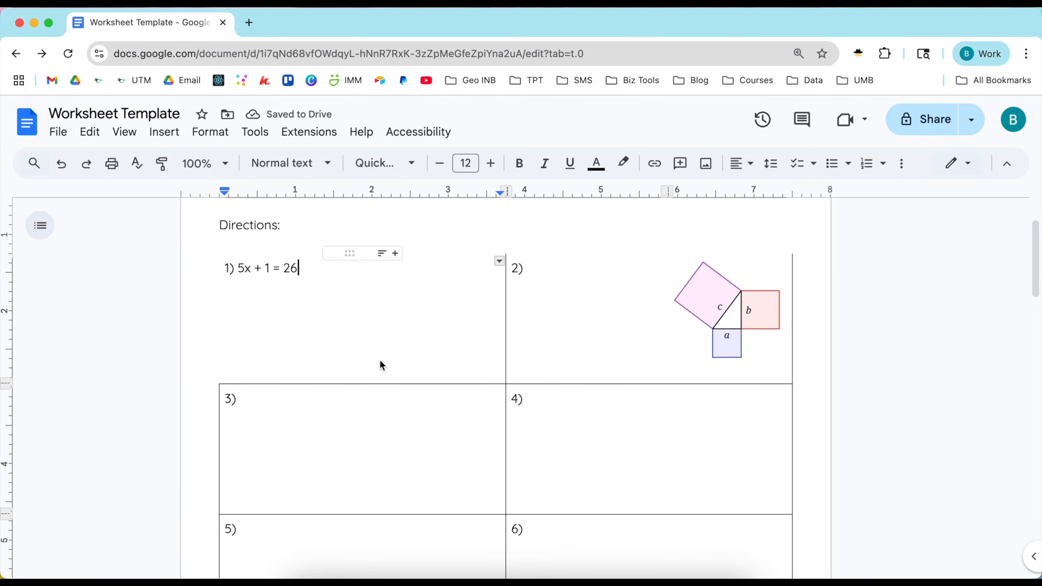
Undo the sample content and border changes in problem boxes 1 and 2, and set the zoom to 50%.
scroll(612, 392, down, 2)
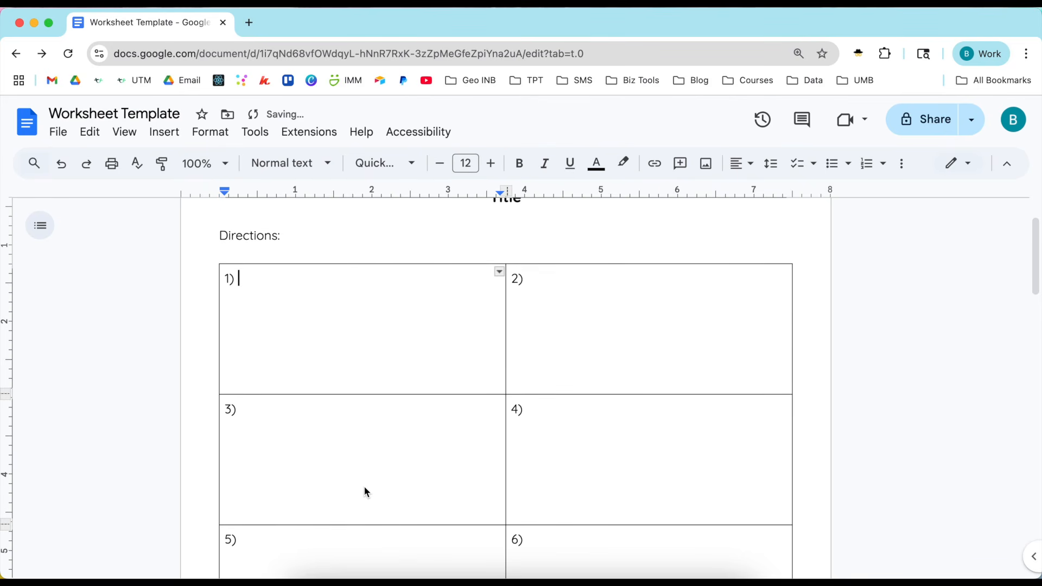
click(226, 163)
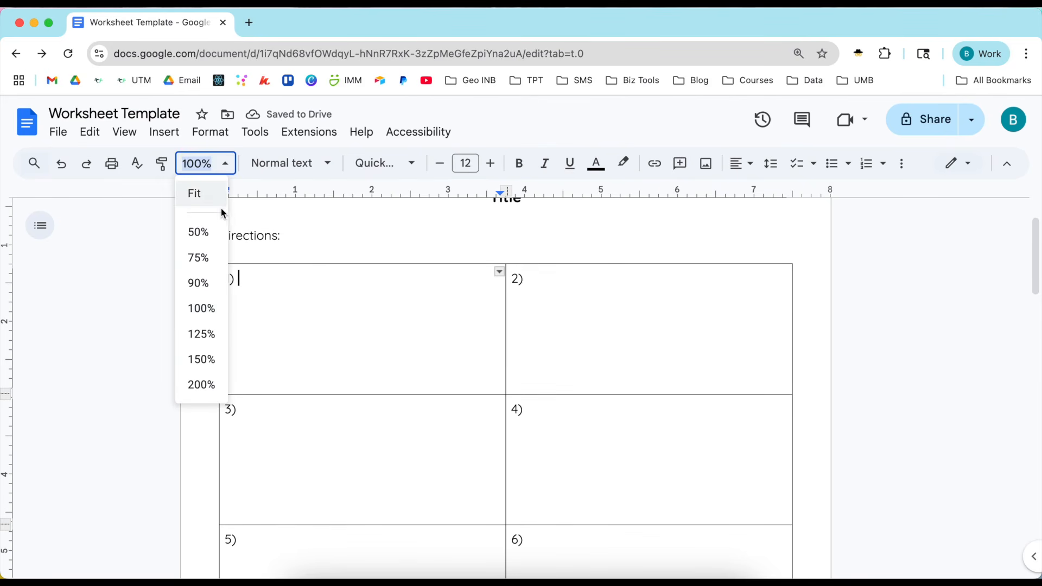
click(212, 232)
scroll(387, 227, up, 2)
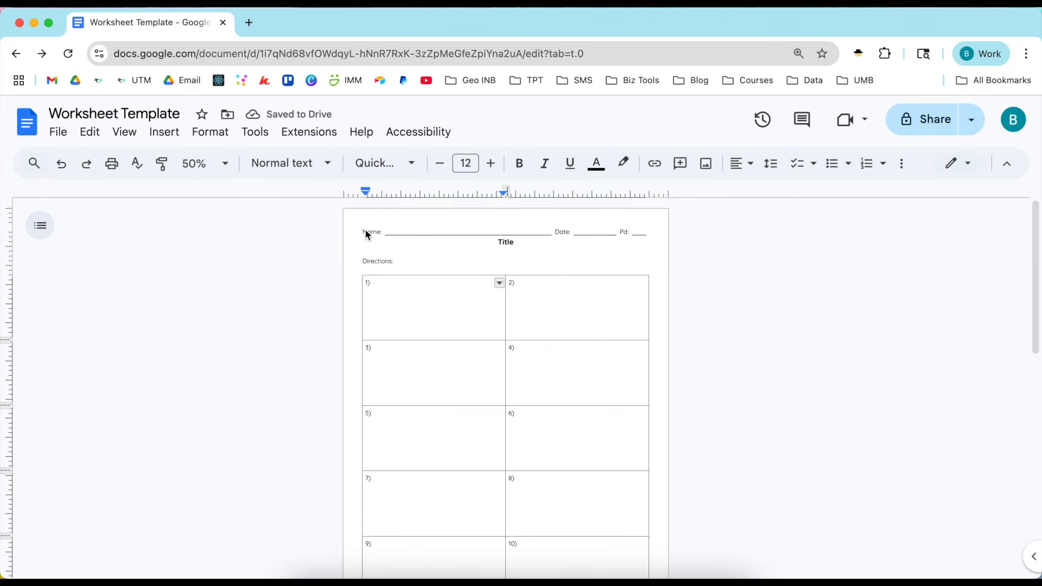
Copy the entire worksheet template and paste it onto the blank second page.
click(365, 234)
key(super+a)
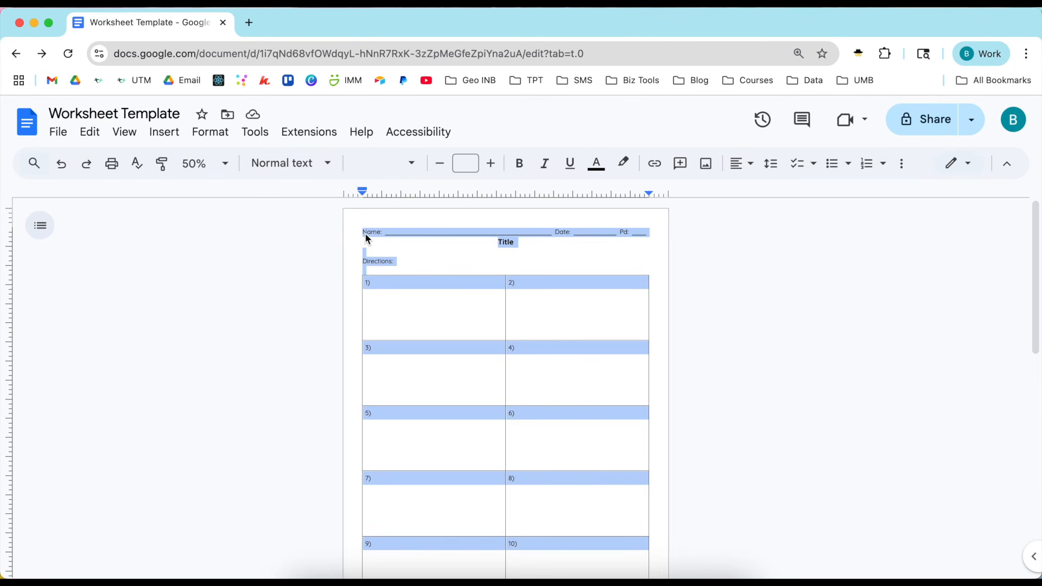
scroll(440, 300, down, 8)
scroll(440, 300, up, 10)
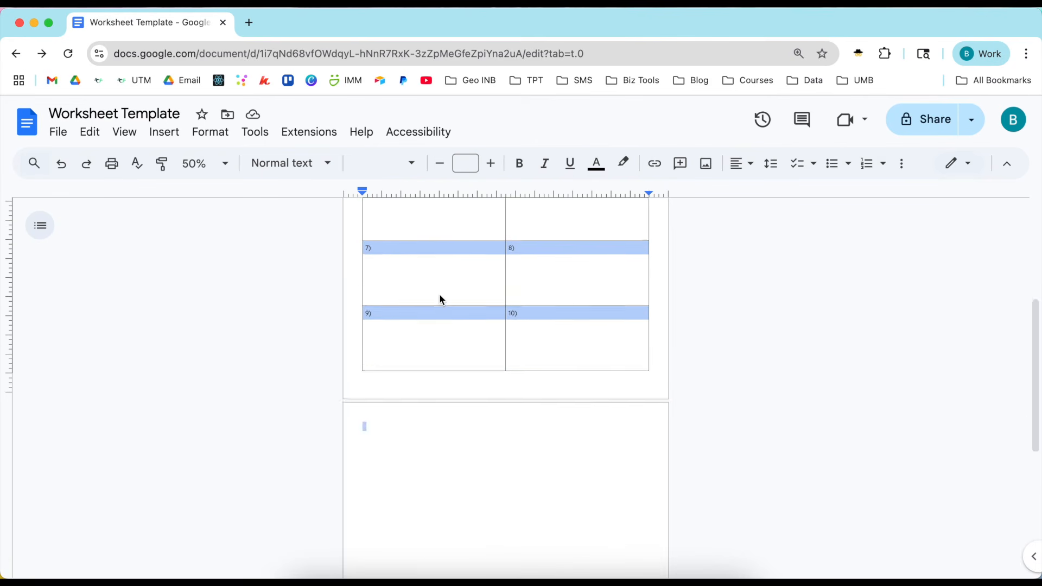
scroll(481, 327, down, 6)
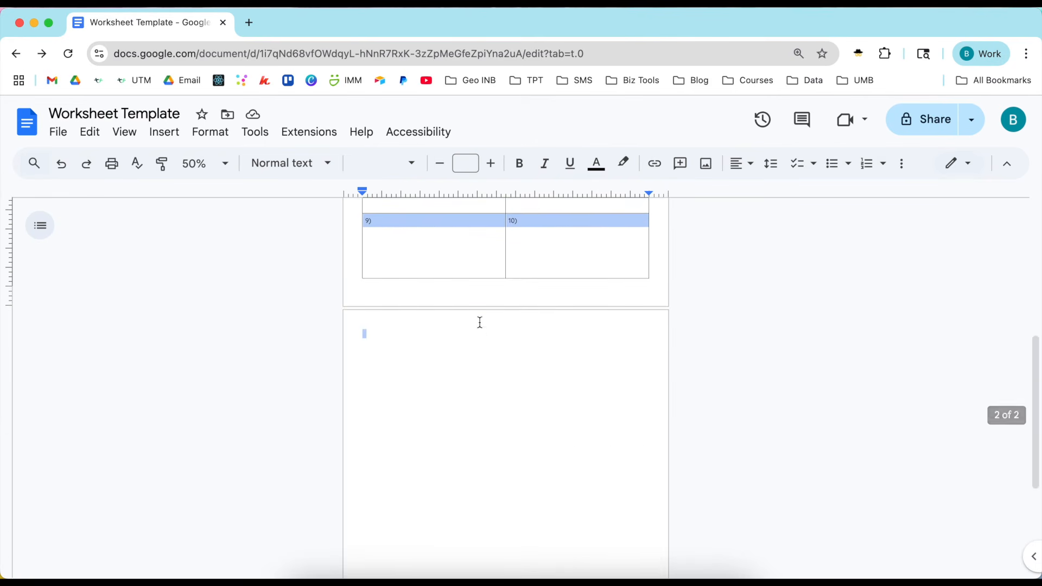
click(474, 346)
scroll(474, 346, up, 3)
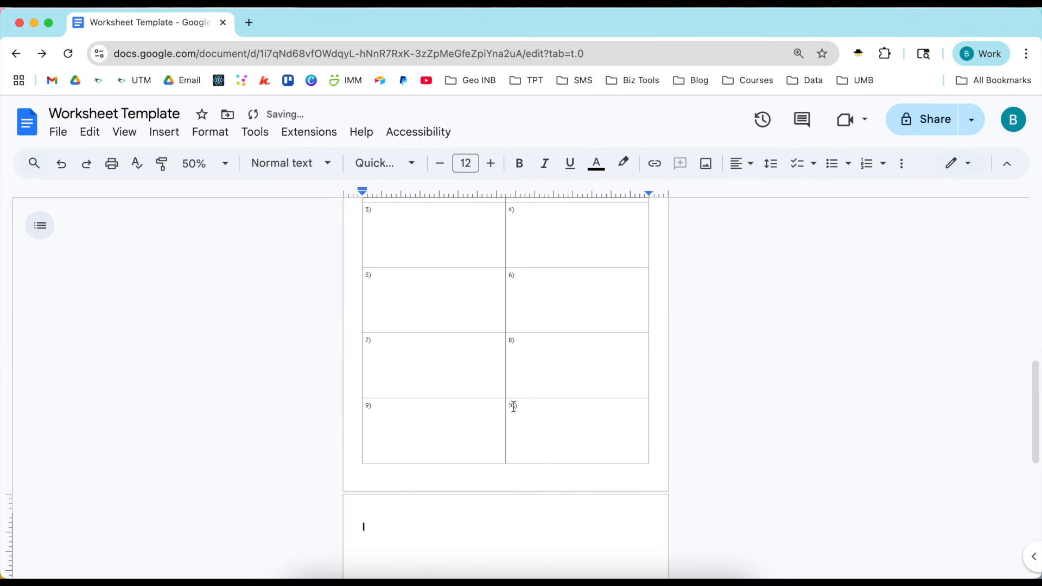
Paste the copied worksheet template onto the second page and check the pages against each other.
key(super+v)
scroll(505, 379, down, 2)
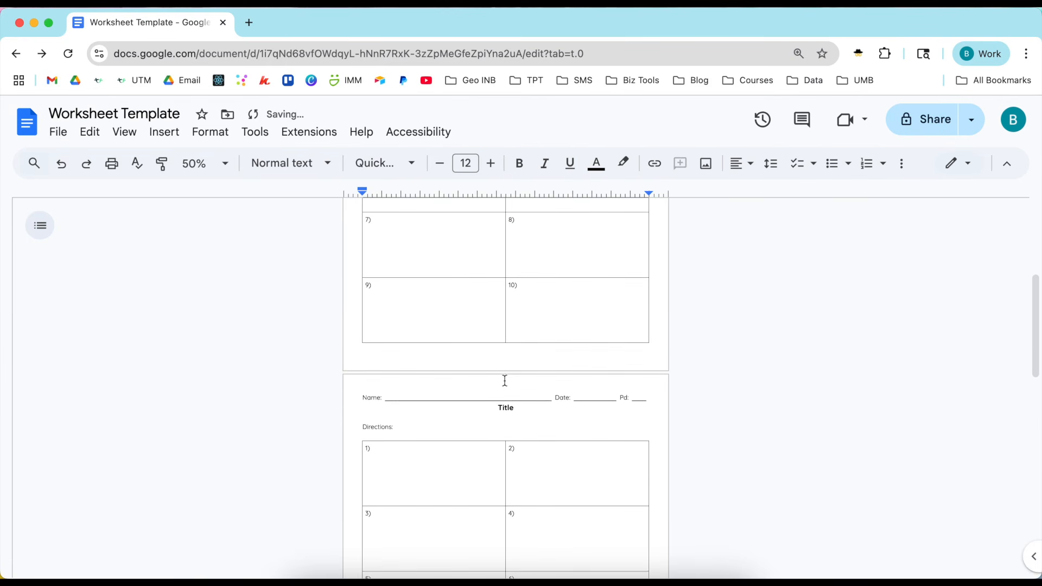
scroll(473, 452, down, 3)
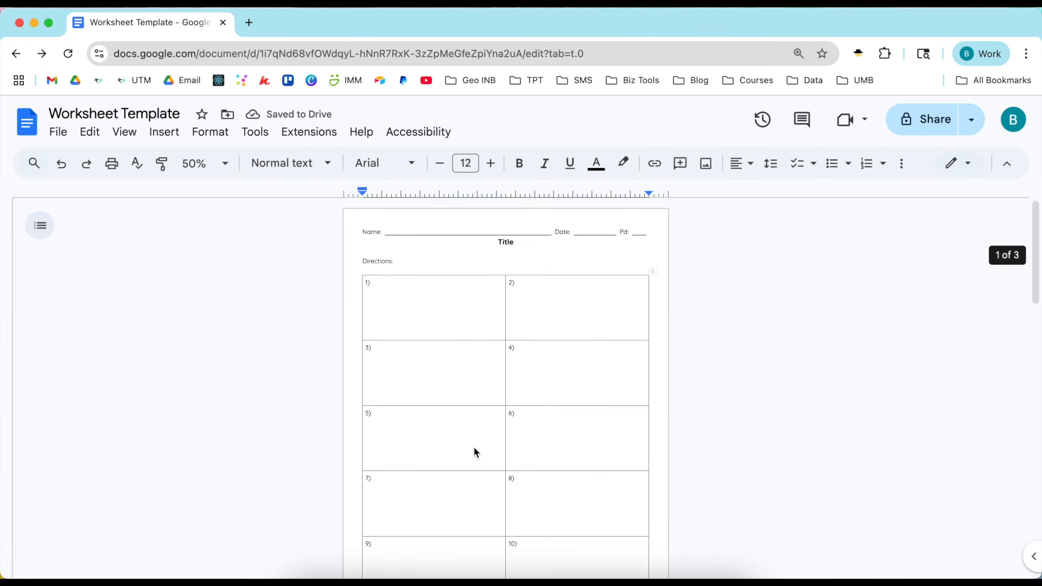
scroll(541, 396, down, 6)
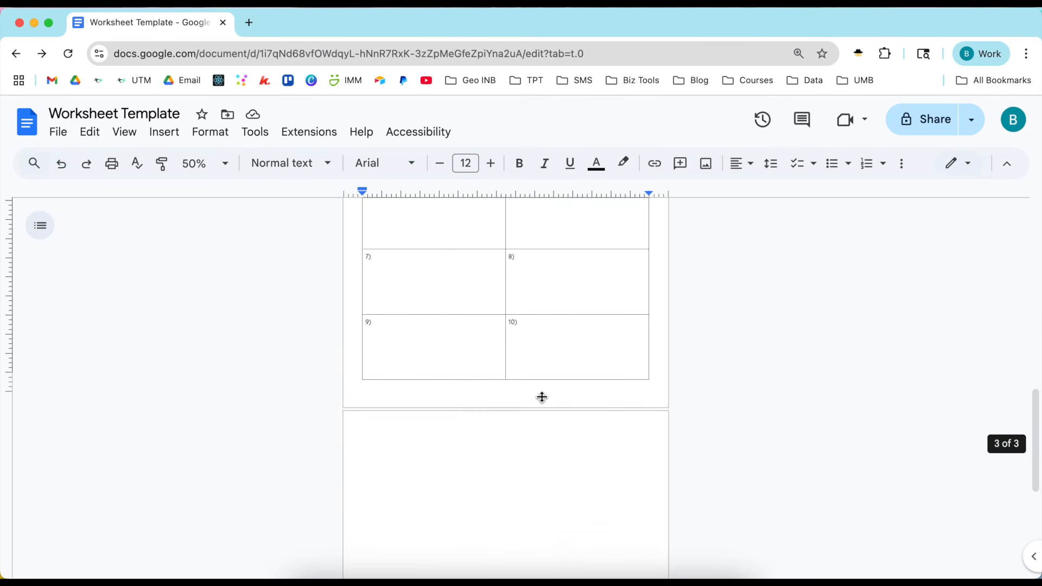
Set the zoom to 100% and start coloring the second page's outer table borders white, beginning with the tops of problem boxes 1 and 2.
click(205, 163)
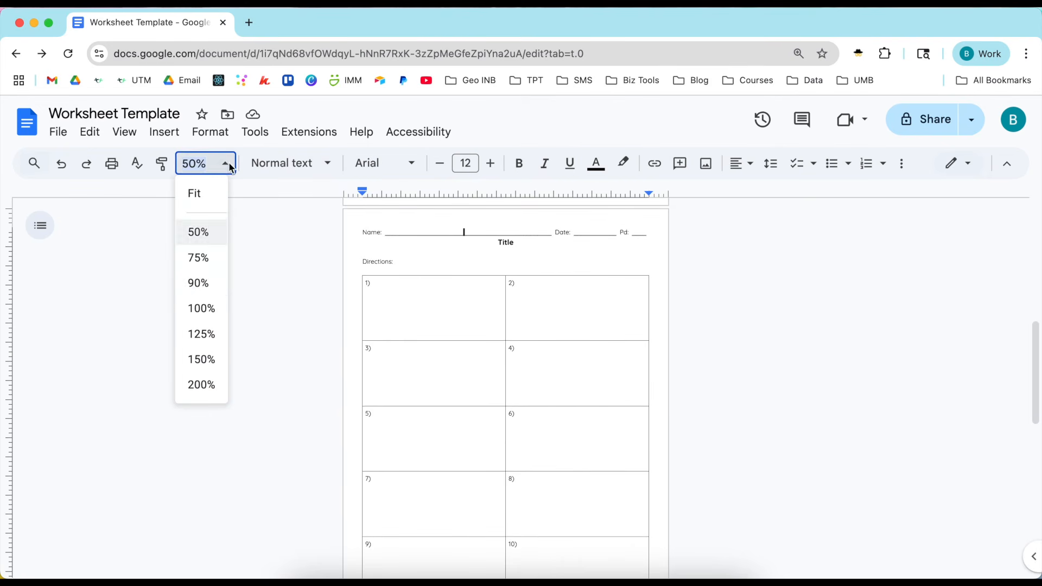
click(207, 315)
click(381, 346)
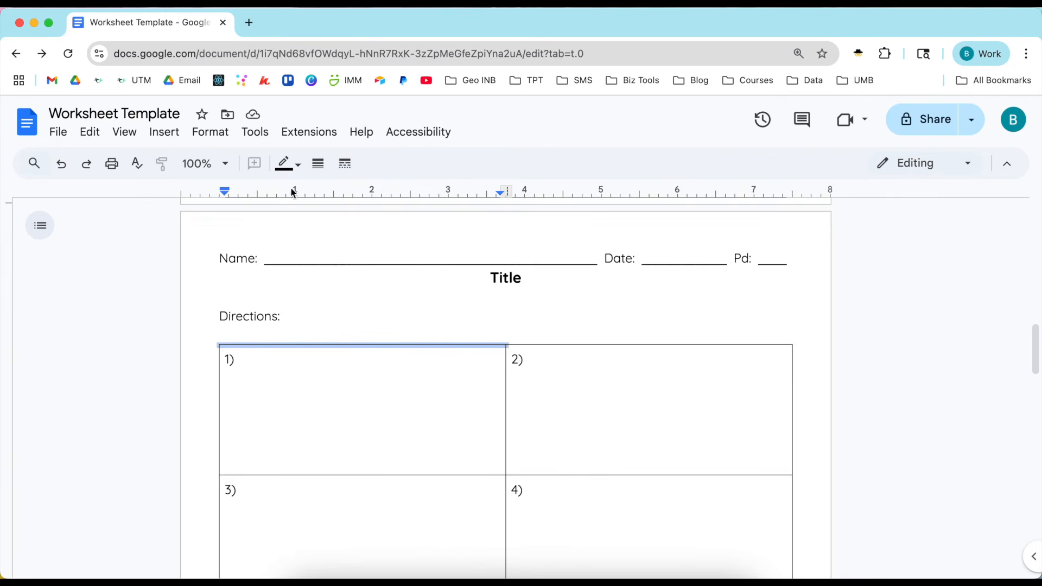
click(291, 164)
click(449, 193)
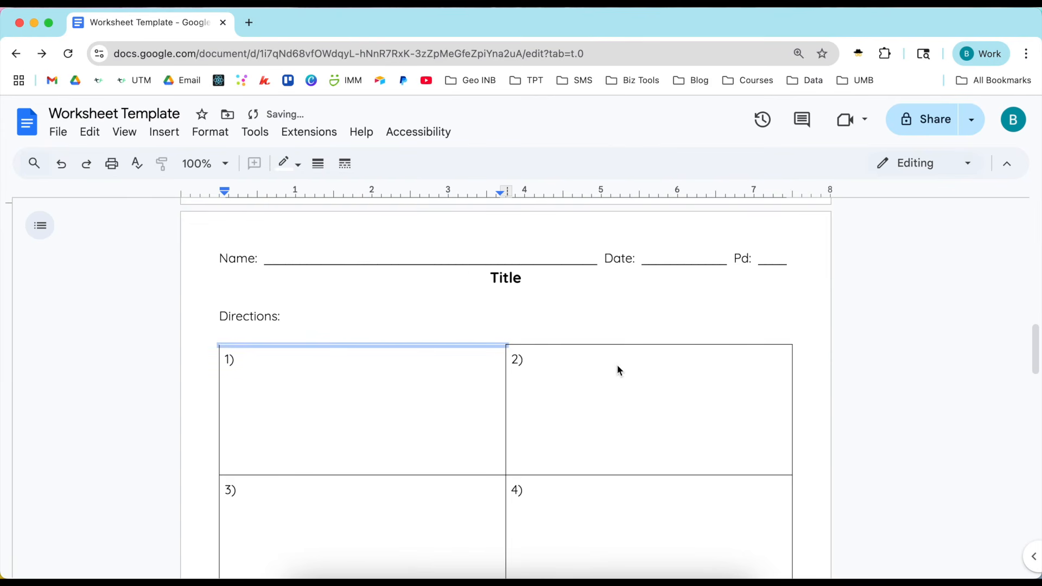
click(608, 345)
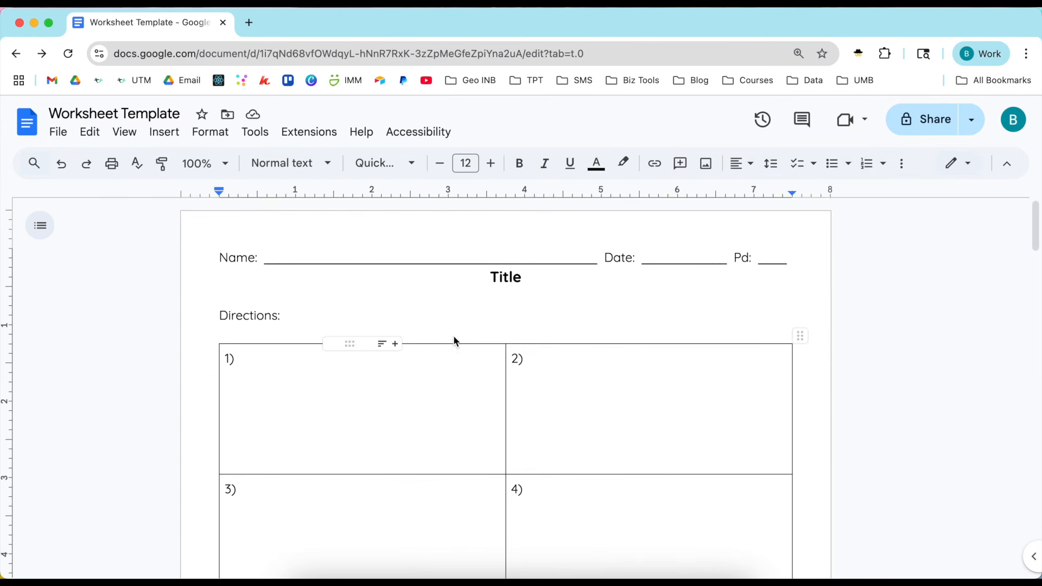
Compare the fully bordered table on the first page with the table without outer borders on the second page.
scroll(472, 300, down, 1)
scroll(471, 302, down, 15)
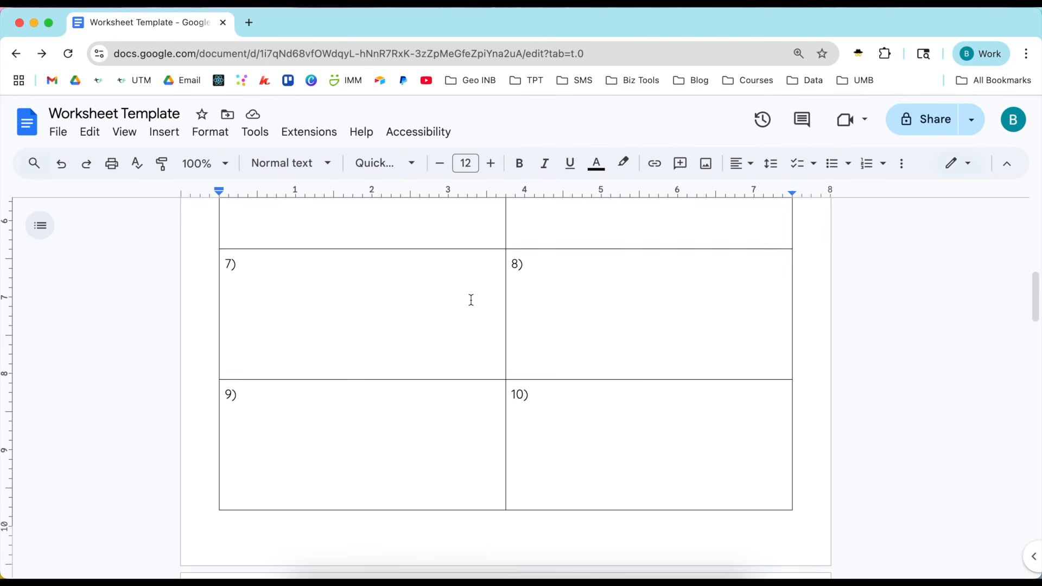
scroll(471, 300, down, 9)
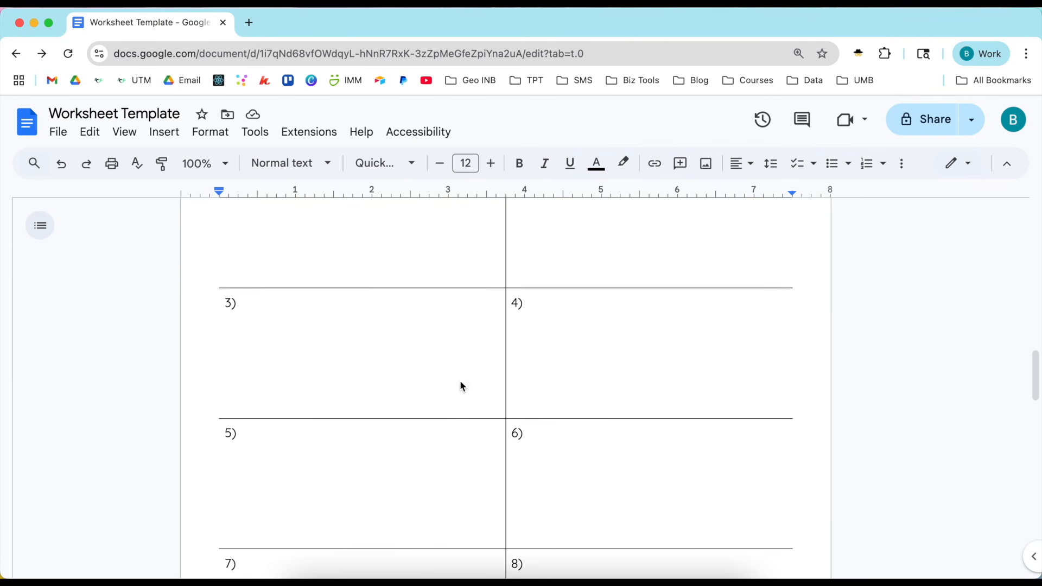
scroll(460, 381, up, 12)
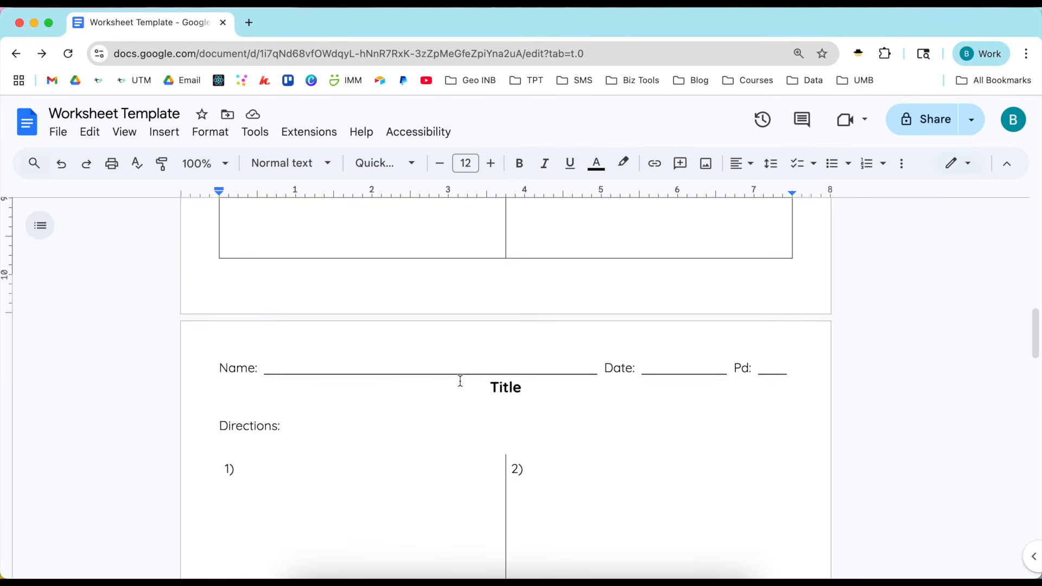
scroll(460, 381, up, 10)
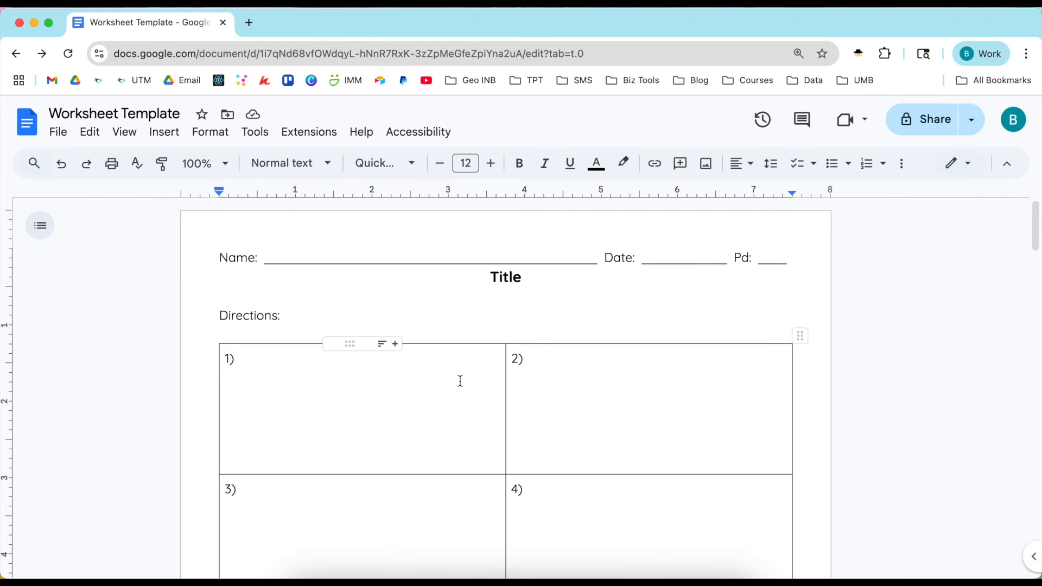
Search Google in a new browser tab for "equatio google extension" and read whether Equatio is still free.
click(330, 136)
mouse_move(325, 141)
click(249, 22)
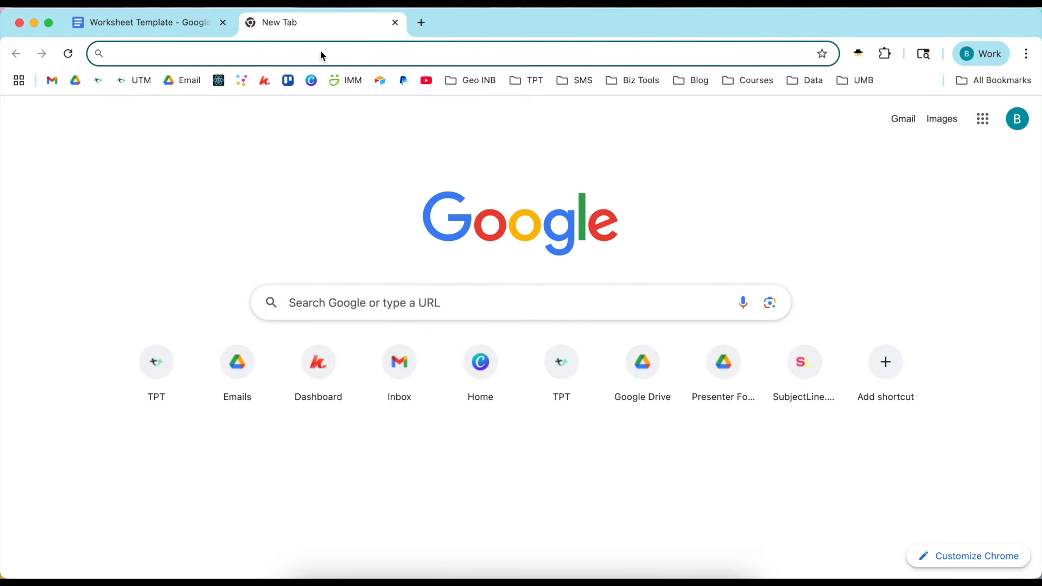
text(eq)
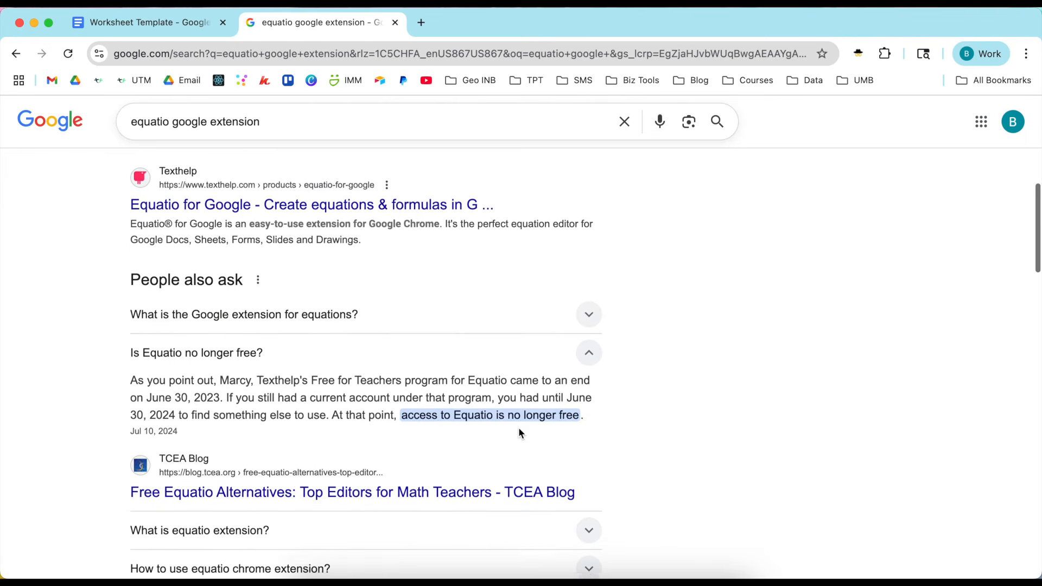
scroll(519, 427, down, 3)
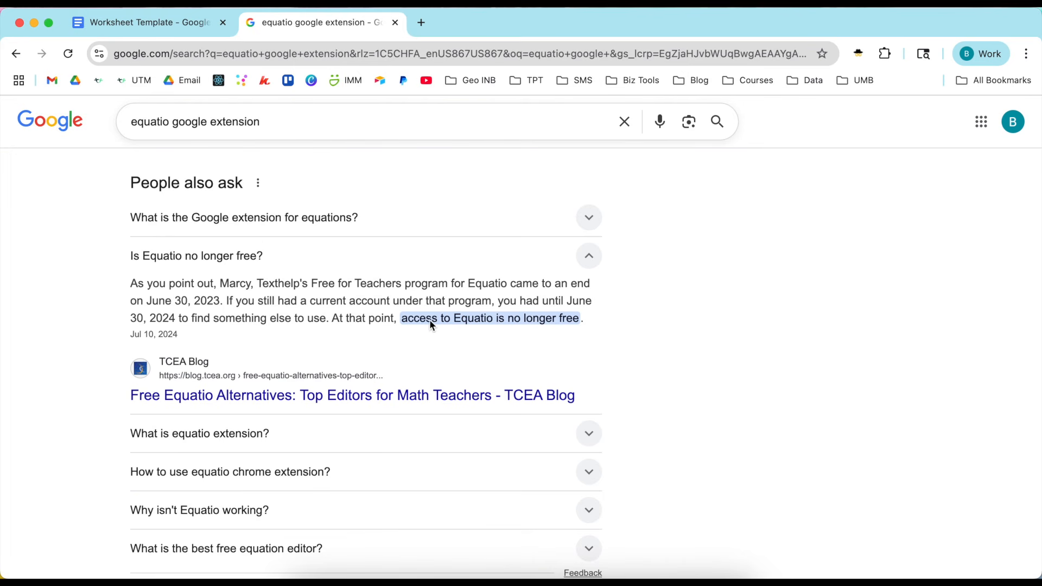
scroll(615, 449, up, 1)
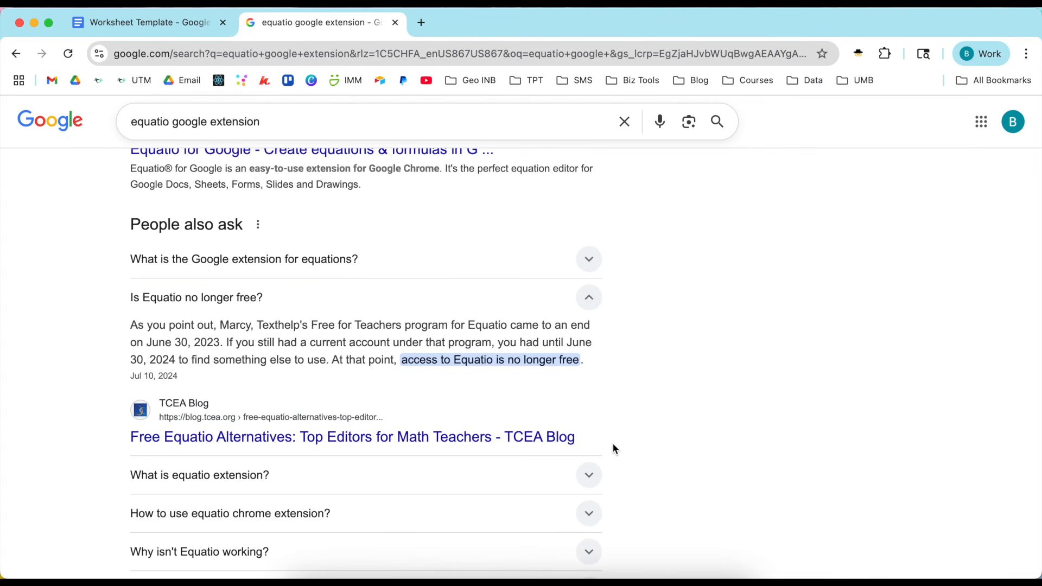
Return to the Worksheet Template document and look at the options for getting and managing add-ons.
click(182, 25)
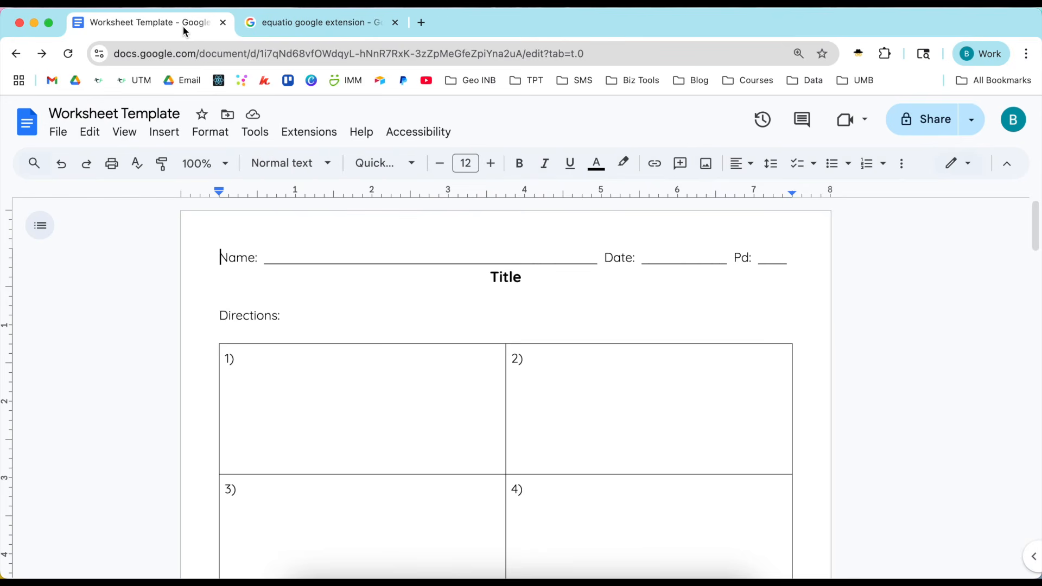
click(309, 132)
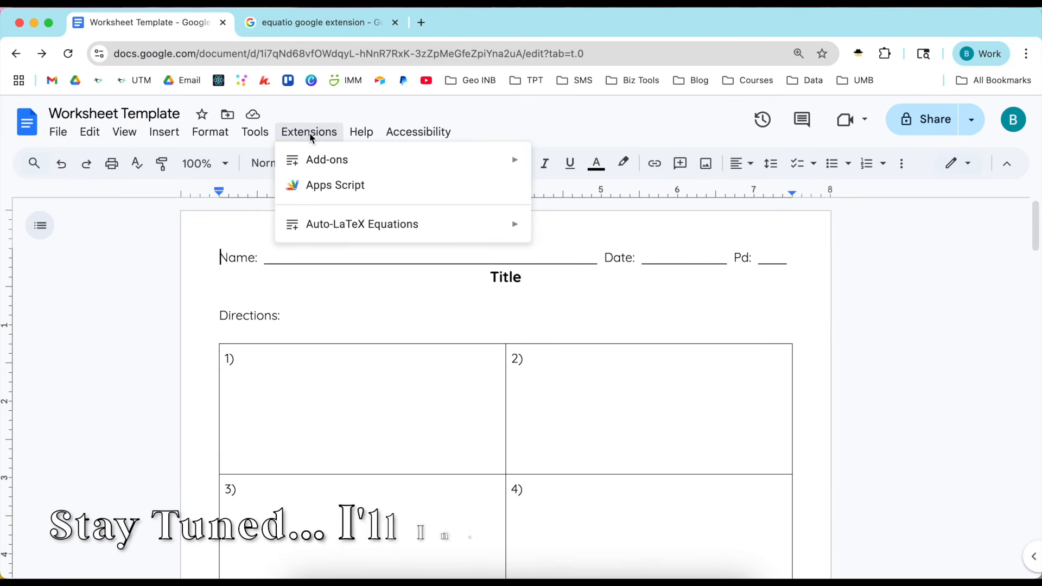
mouse_move(398, 158)
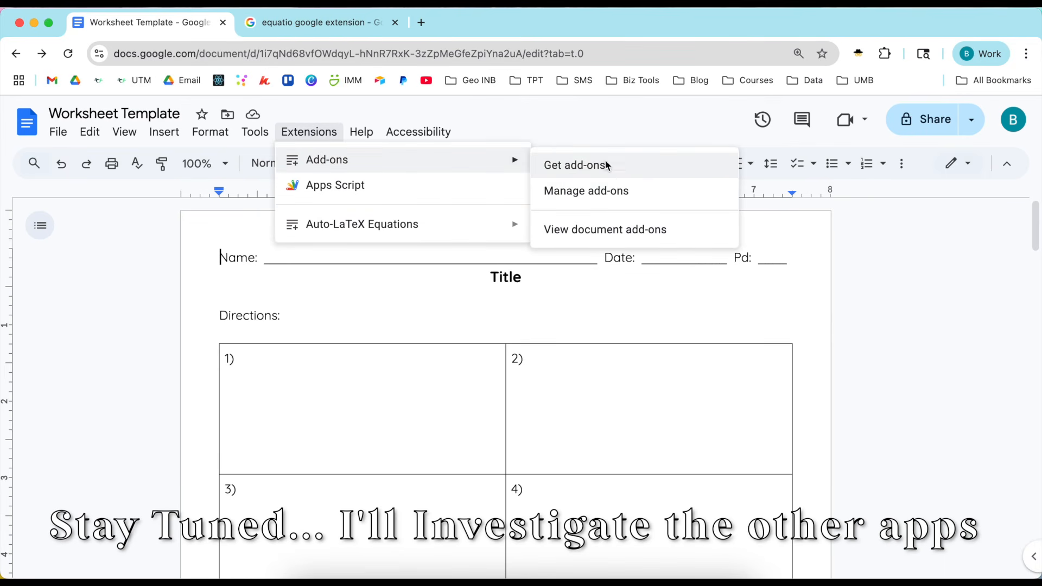
click(421, 379)
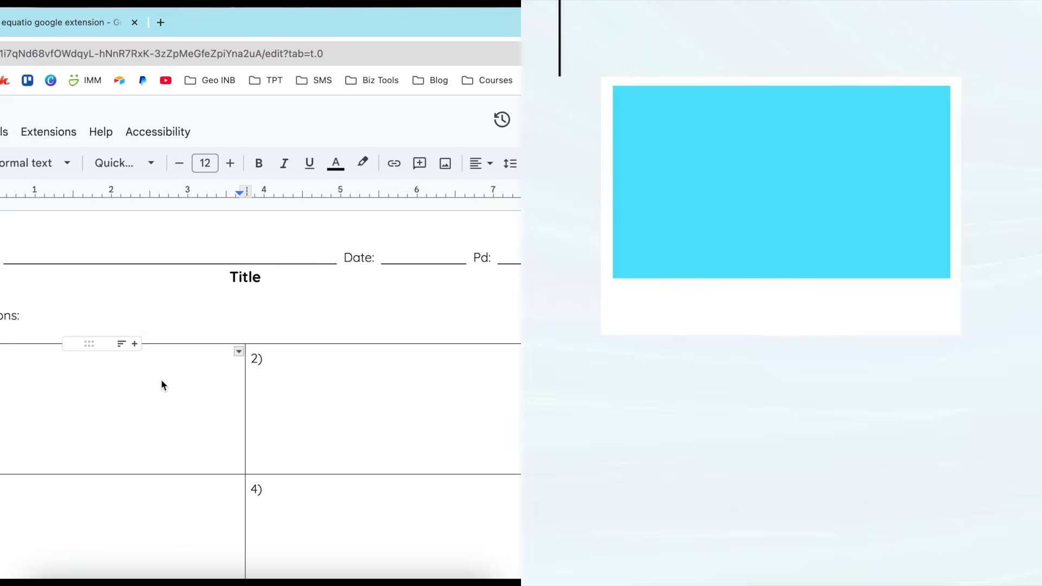